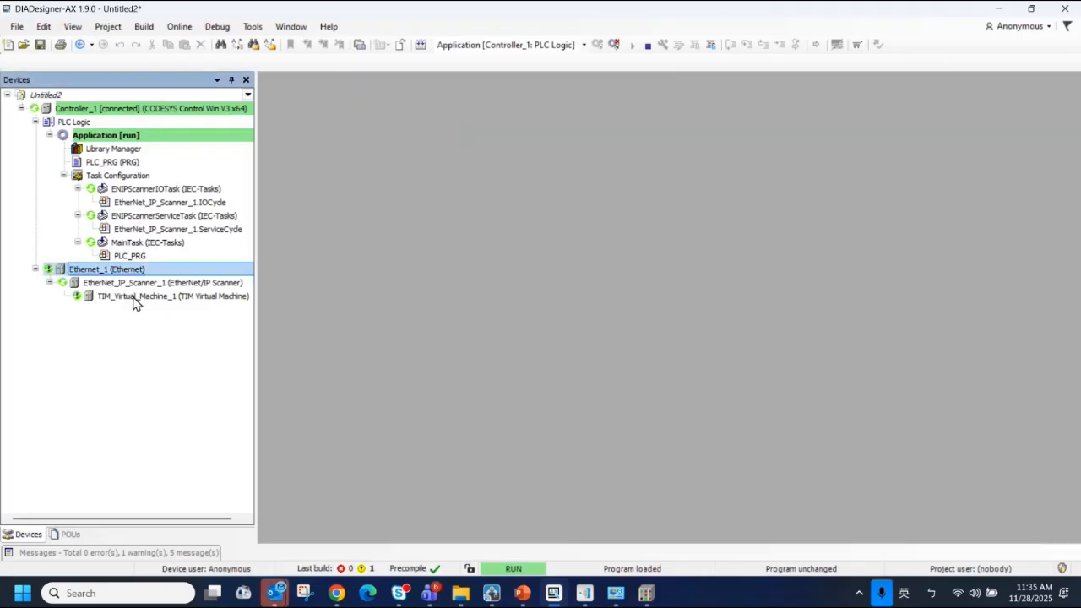
# Open the EtherNet/IP I/O mapping of the TIM_Virtual_Machine_1 device with its channel list expanded
pyautogui.doubleClick(134, 296)
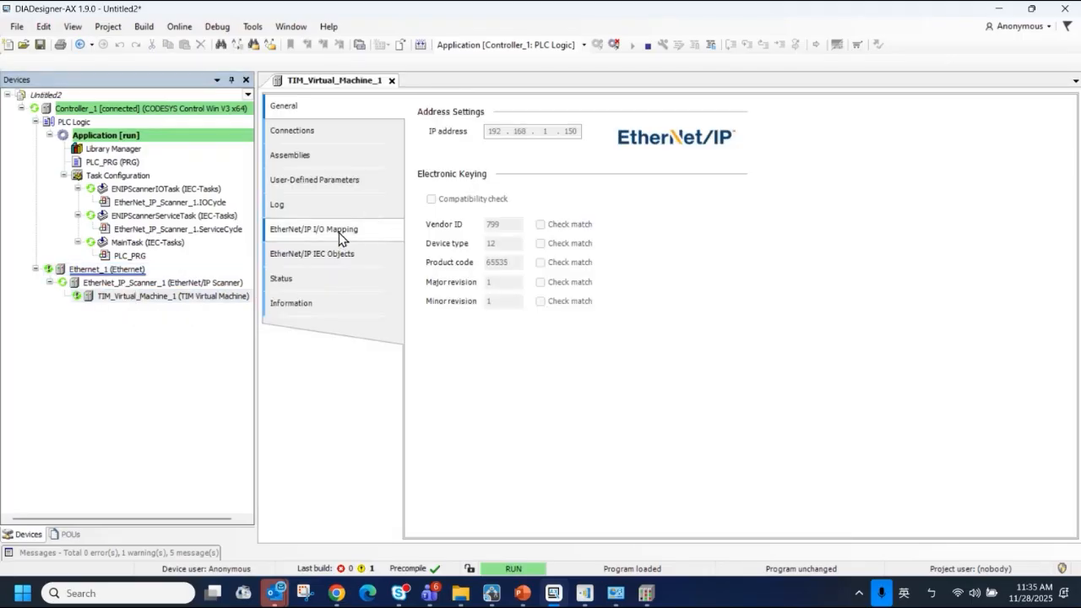
pyautogui.click(341, 232)
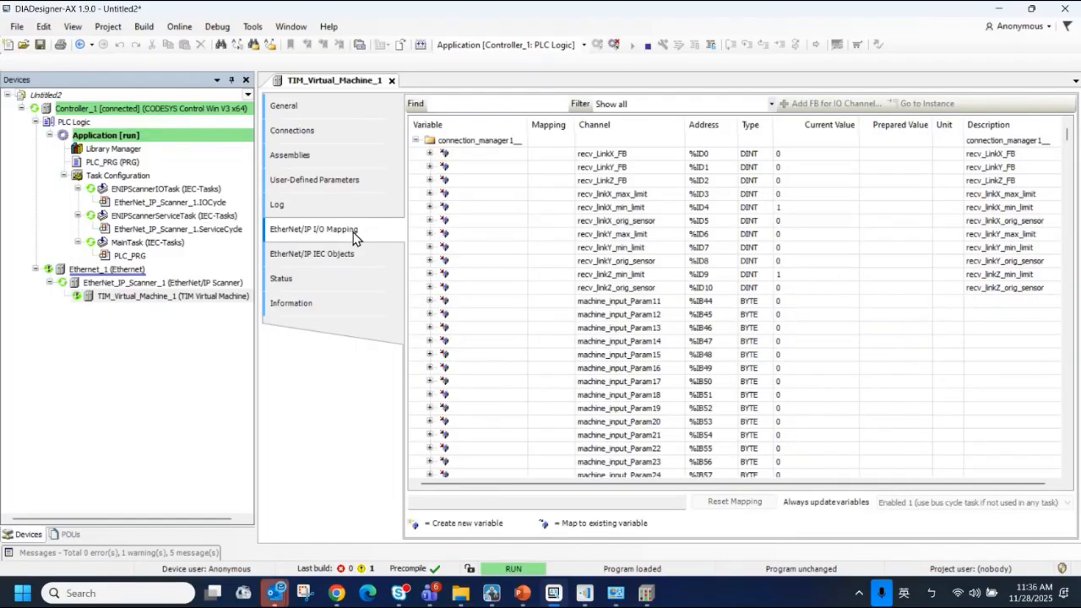
pyautogui.click(414, 140)
pyautogui.click(414, 140)
# Examine the input and output channels in the mapping list and locate the emit_LinkX_Cmd output
pyautogui.scroll(-11, 984, 347)
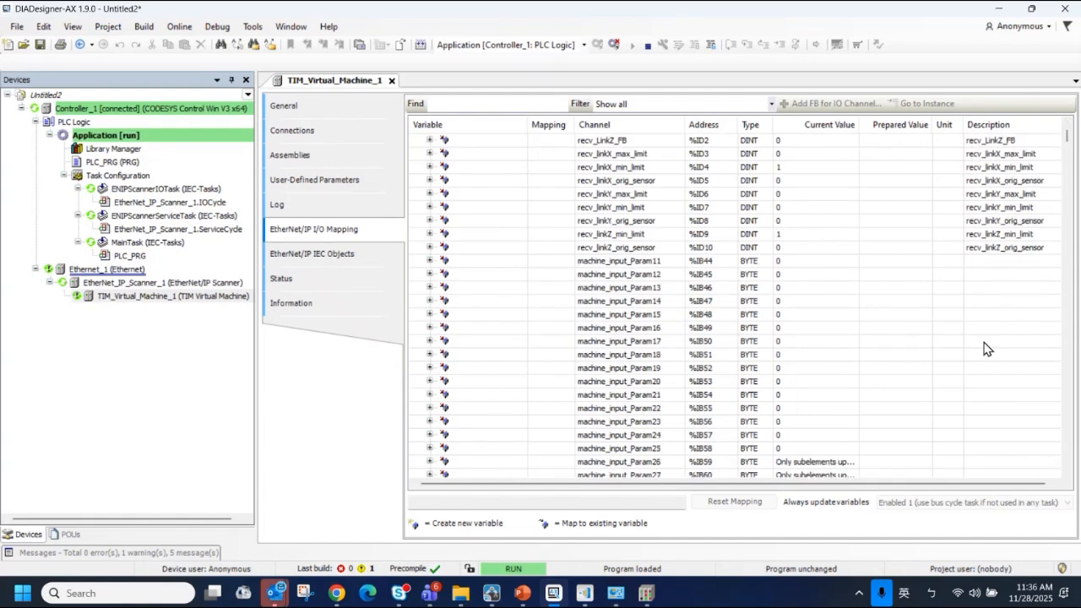
pyautogui.scroll(-20, 979, 369)
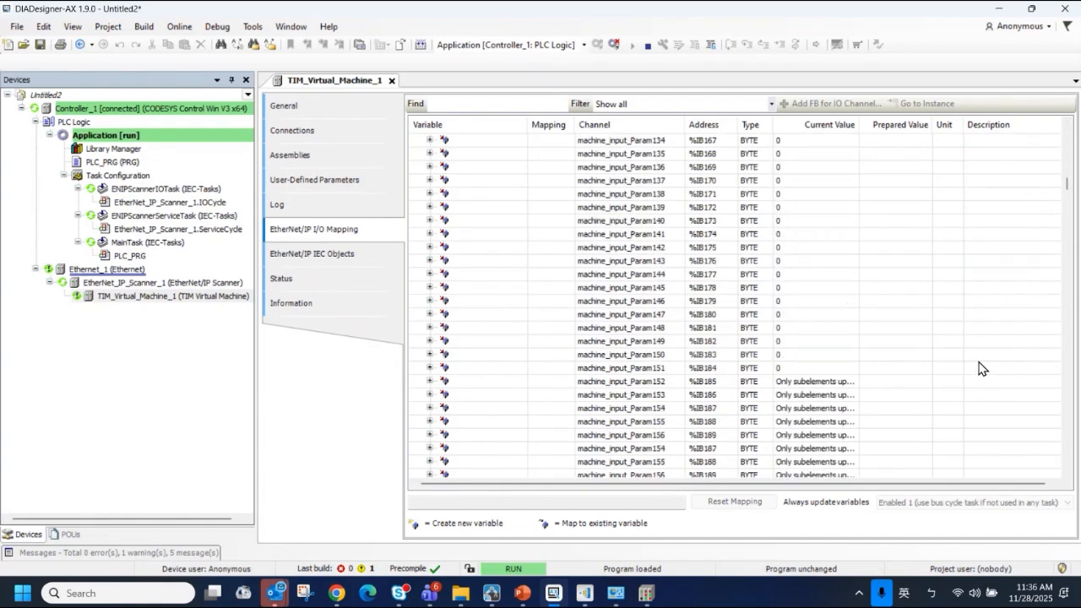
pyautogui.scroll(-20, 980, 368)
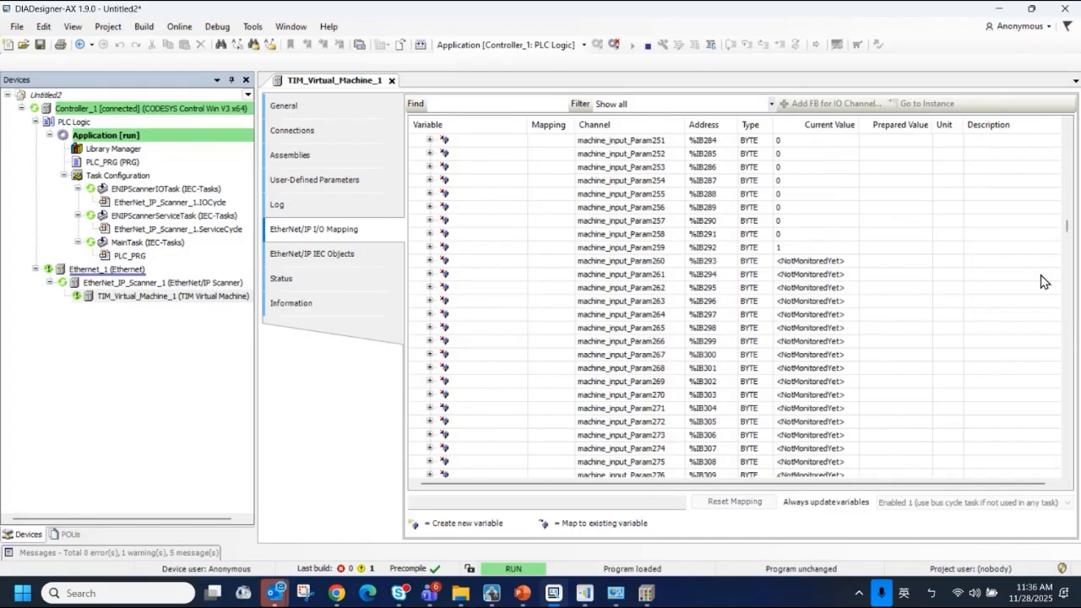
pyautogui.moveTo(1071, 225); pyautogui.dragTo(865, 402)
pyautogui.scroll(17, 866, 402)
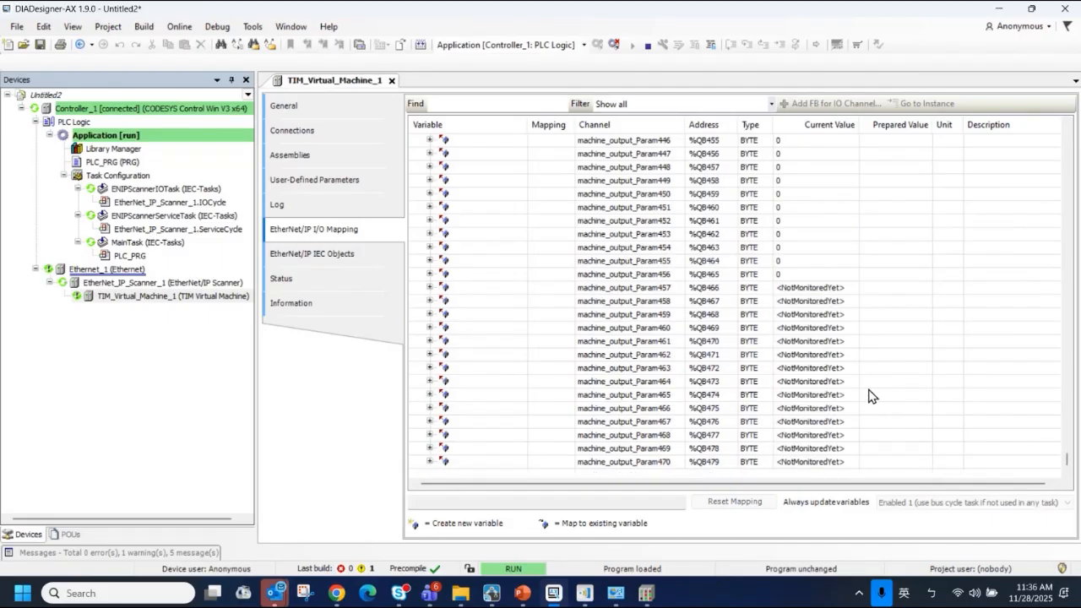
pyautogui.scroll(20, 792, 385)
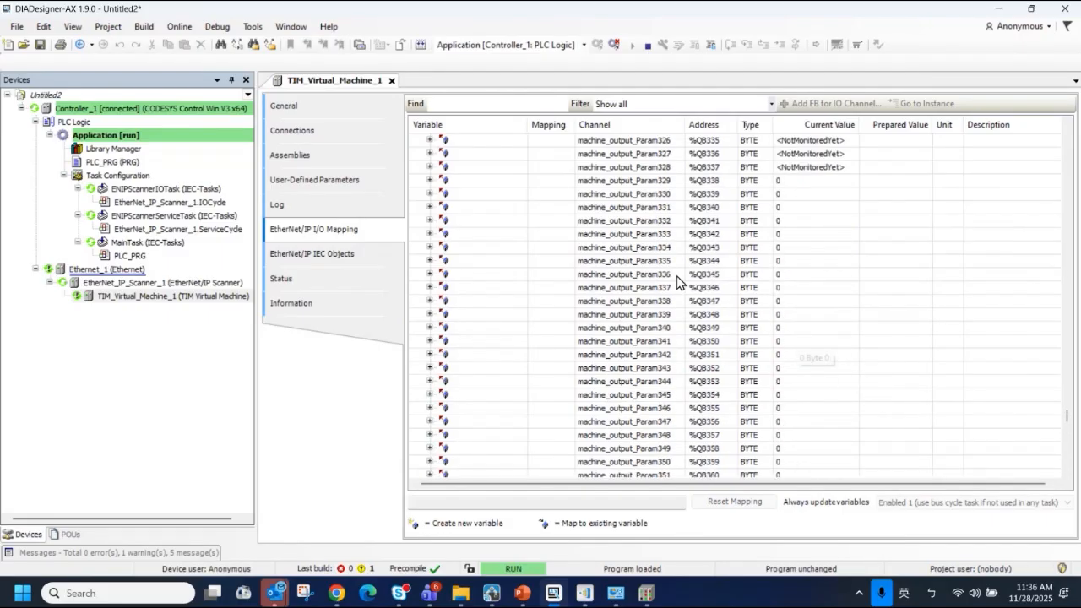
pyautogui.scroll(20, 670, 269)
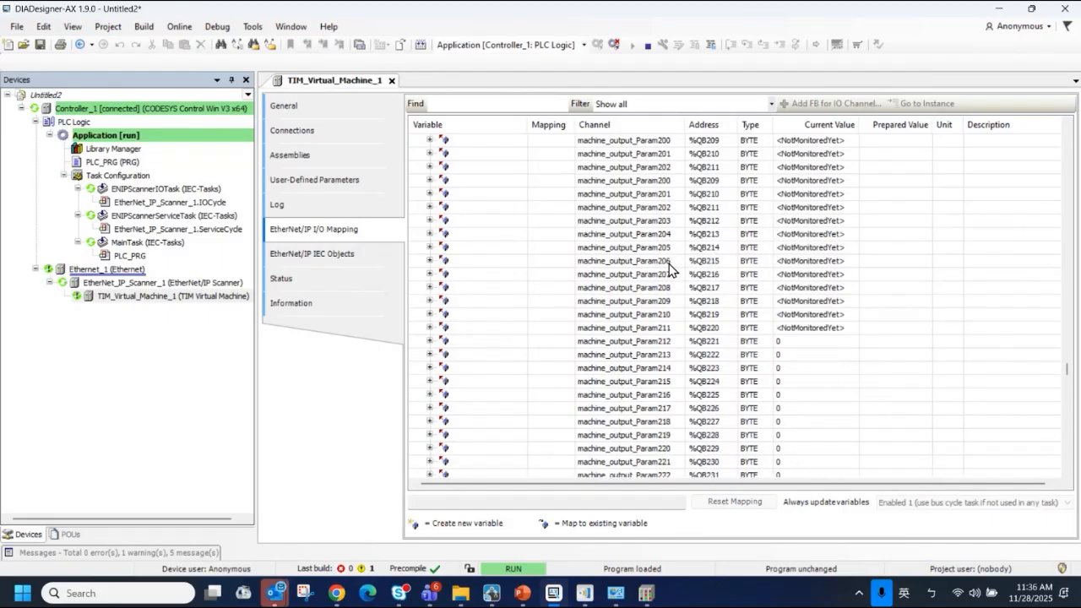
pyautogui.scroll(20, 671, 267)
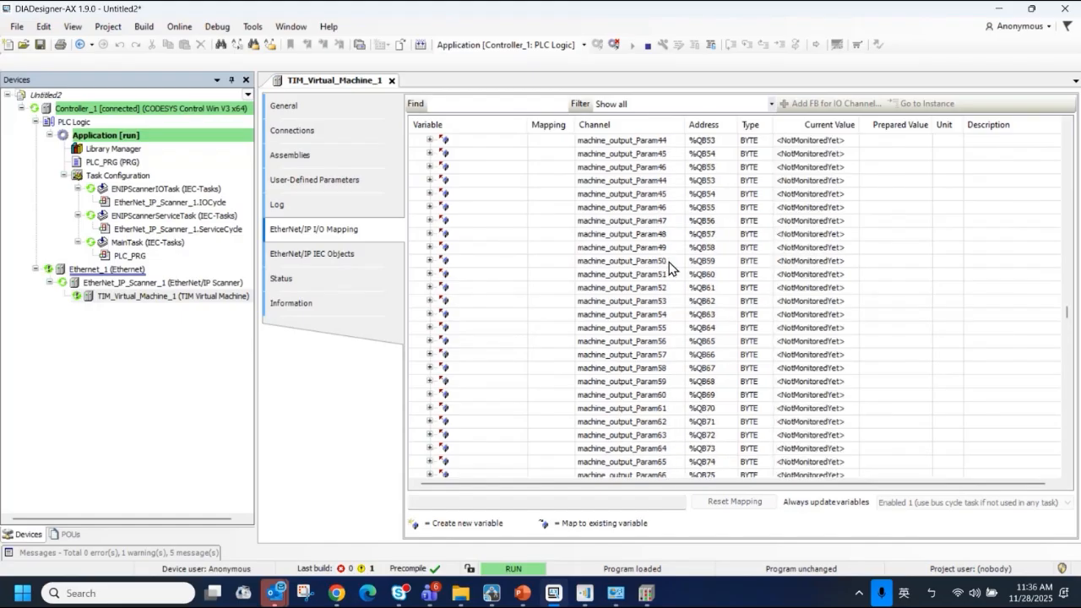
pyautogui.scroll(1, 673, 267)
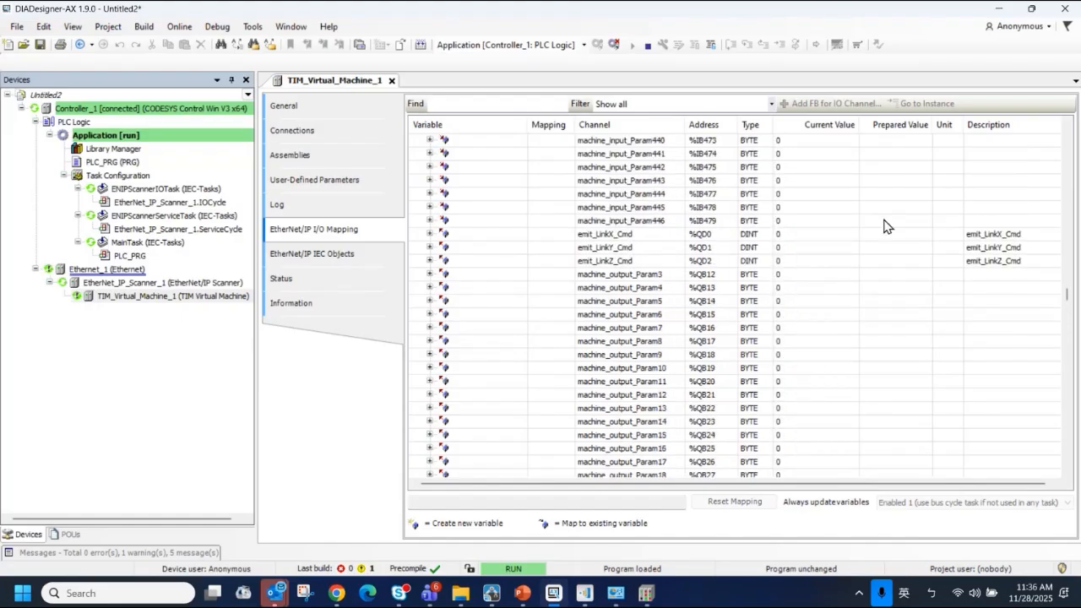
pyautogui.click(976, 236)
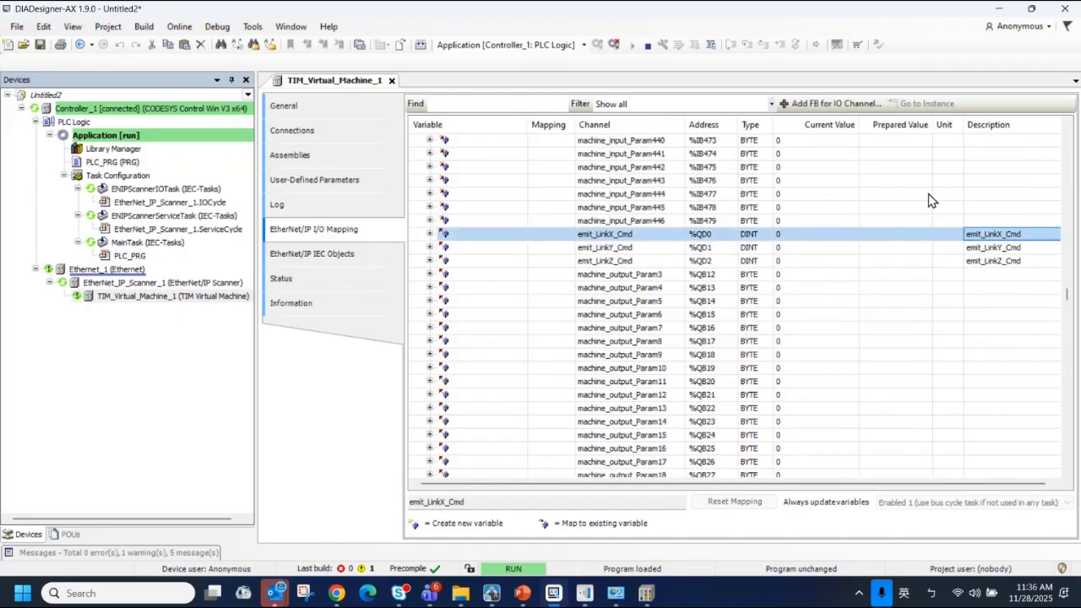
# Arrange DIADesigner-AX beside the DIATwin Creator model window and widen it to show more mapping columns
pyautogui.press('super+Right')
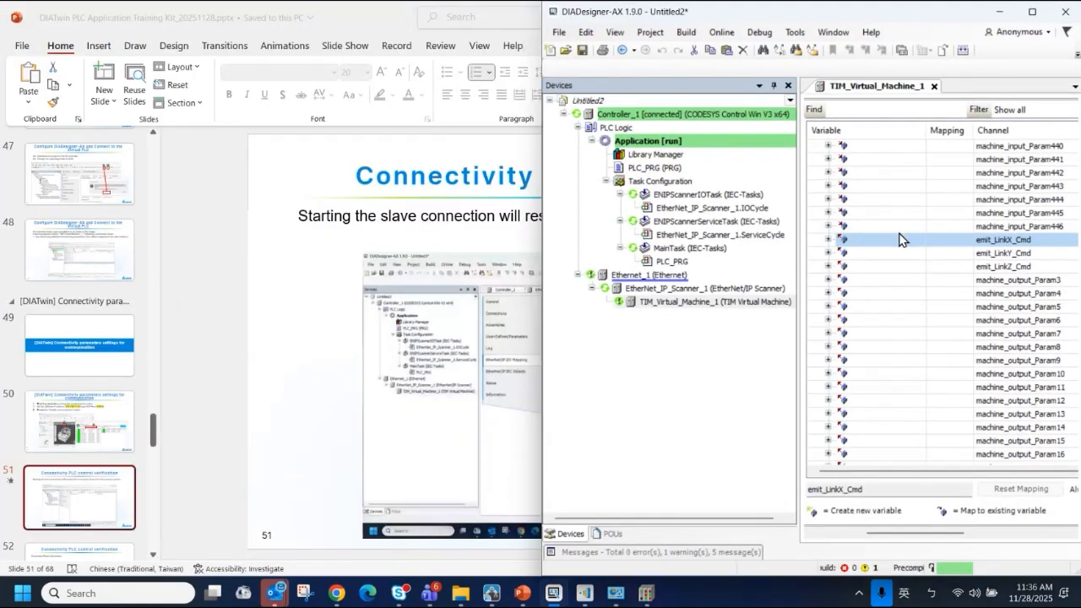
pyautogui.click(437, 146)
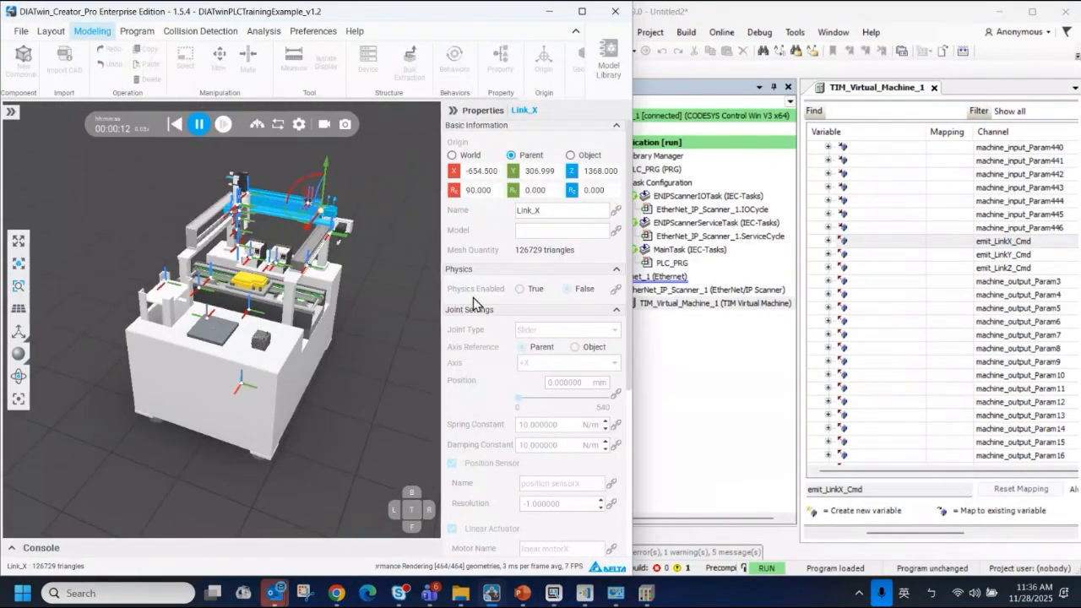
pyautogui.click(943, 244)
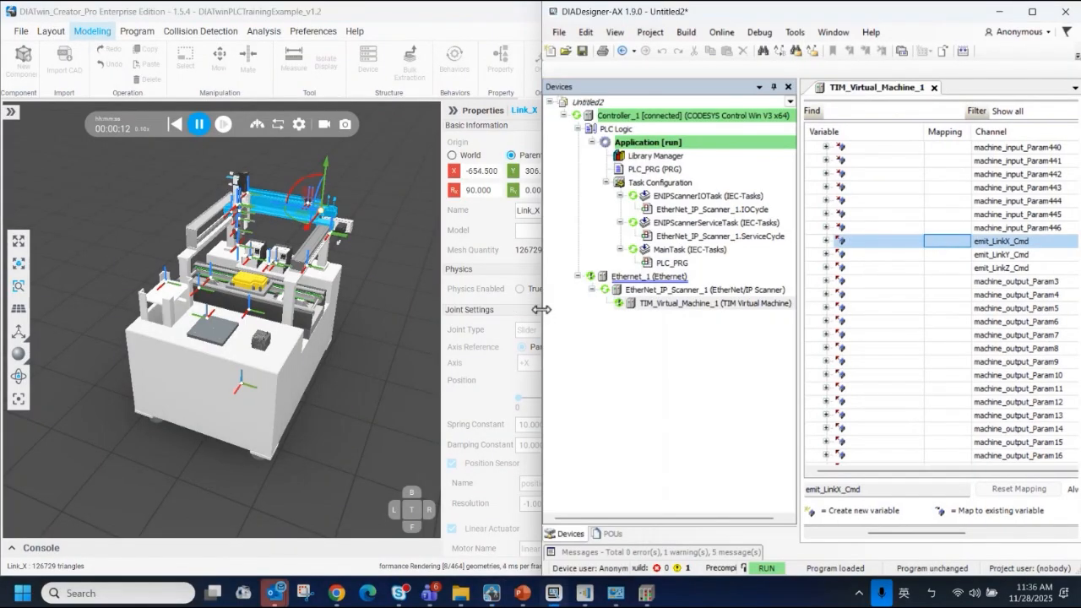
pyautogui.moveTo(544, 312); pyautogui.dragTo(369, 313)
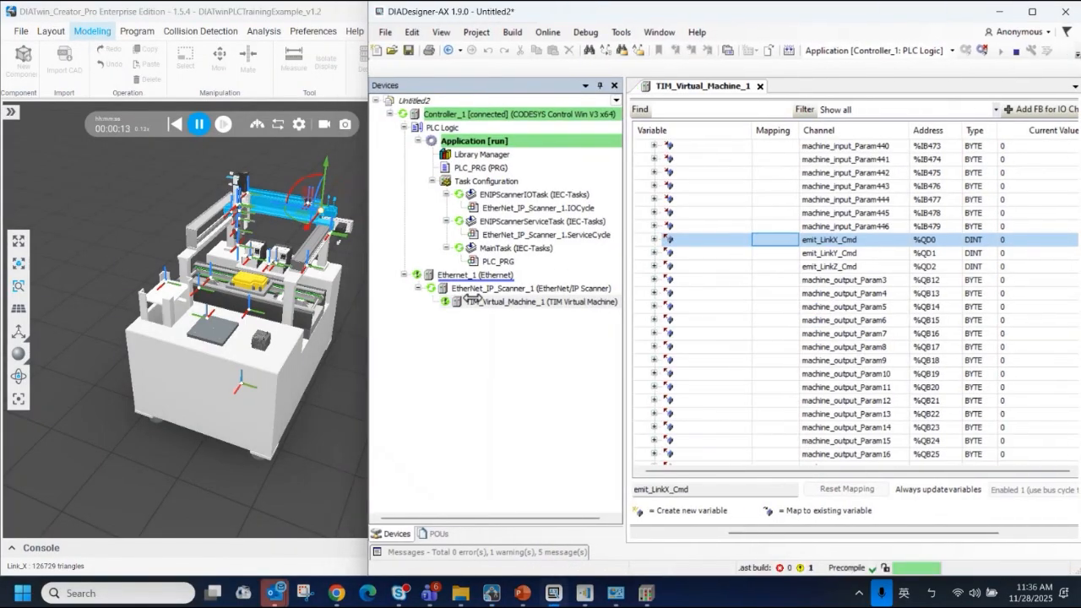
# Set the prepared value of emit_LinkX_Cmd to 100000
pyautogui.moveTo(848, 534); pyautogui.dragTo(918, 533)
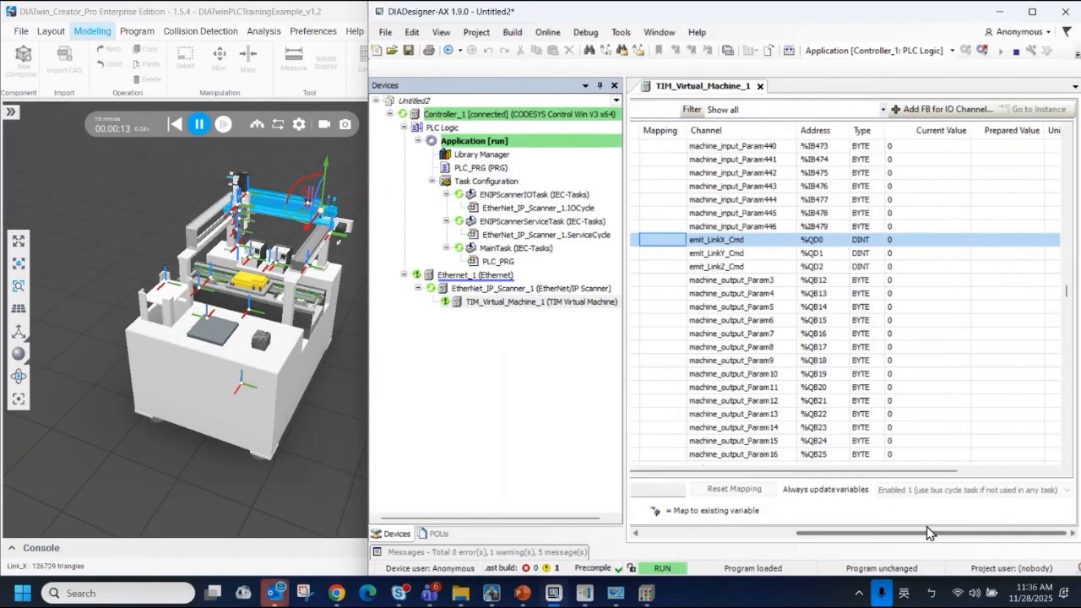
pyautogui.click(993, 240)
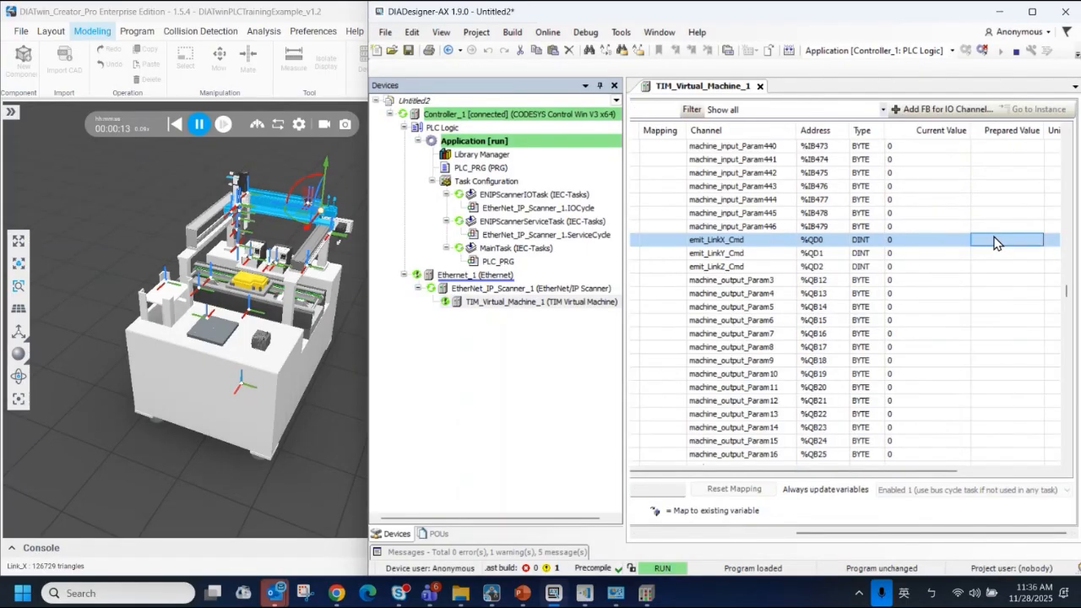
pyautogui.click(994, 237)
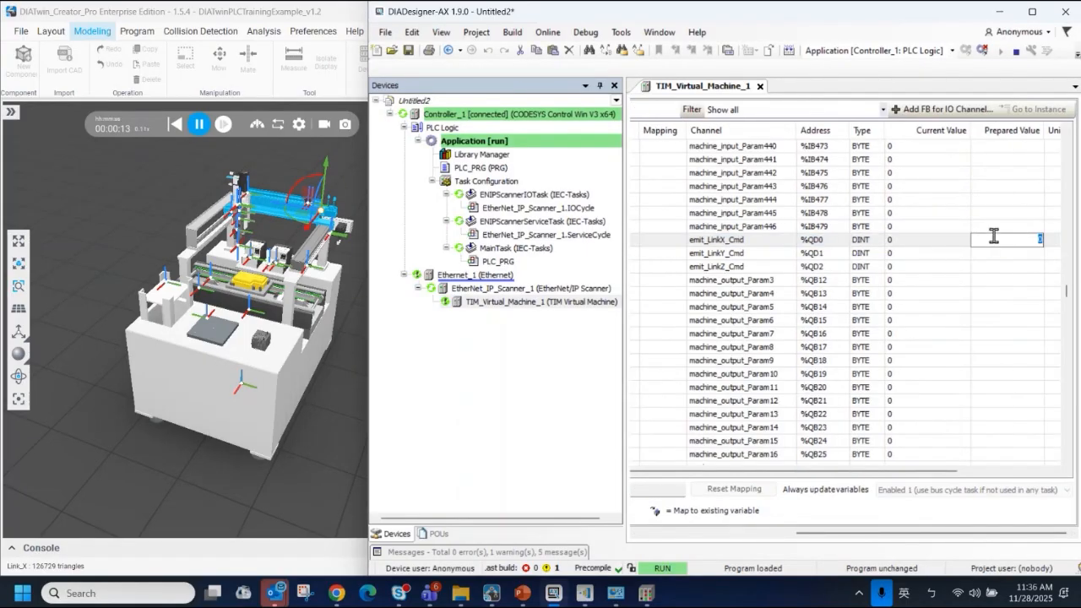
pyautogui.write('100000')
pyautogui.click(1076, 56)
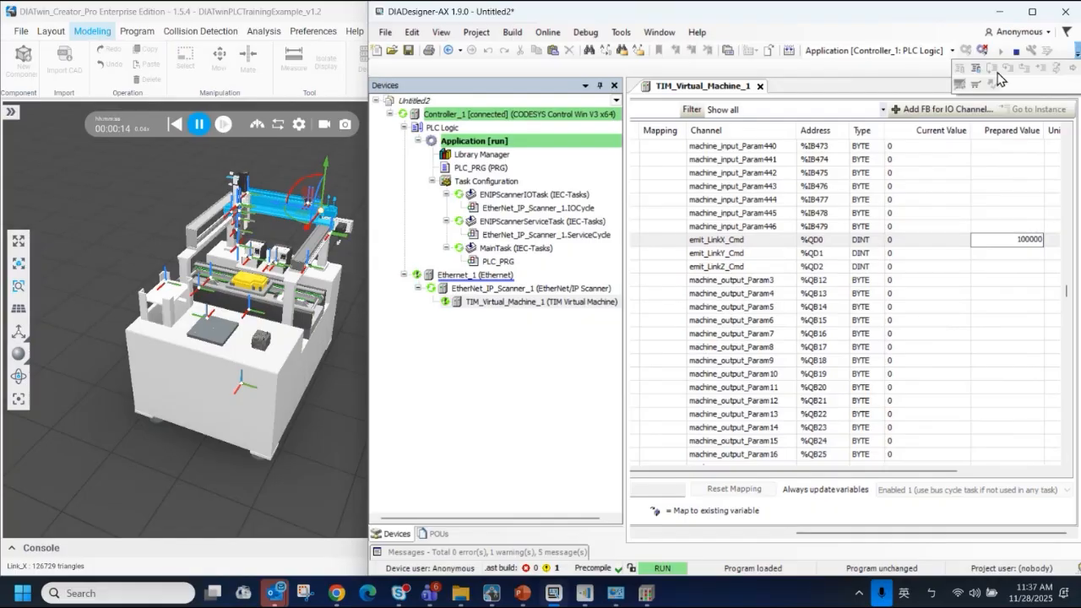
pyautogui.click(987, 205)
# Write the prepared emit_LinkX_Cmd value to the running controller, keeping the machine model in view
pyautogui.click(1075, 56)
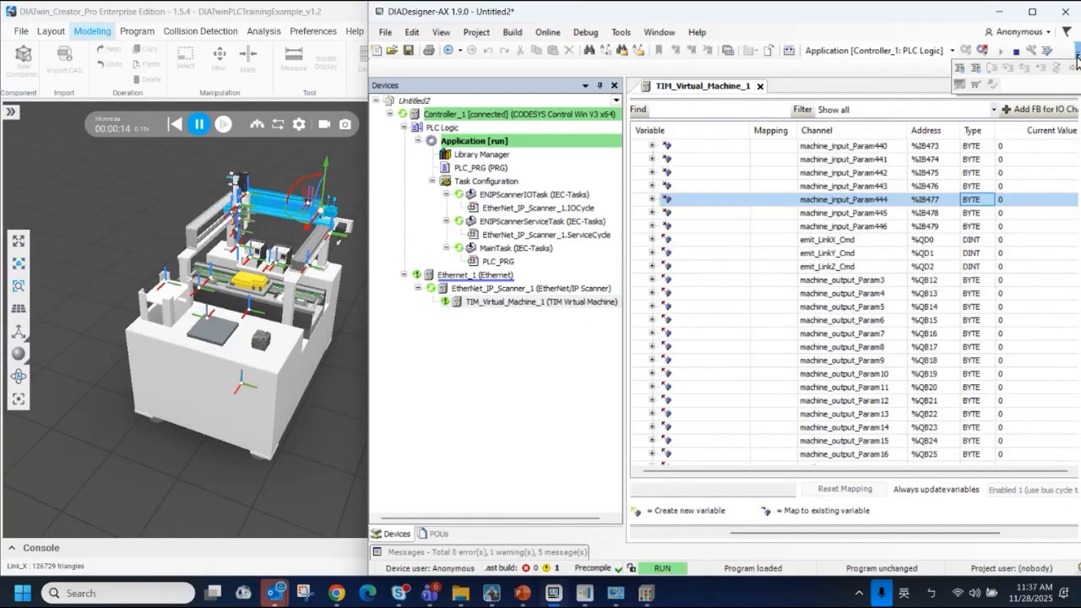
pyautogui.click(963, 72)
pyautogui.click(1031, 12)
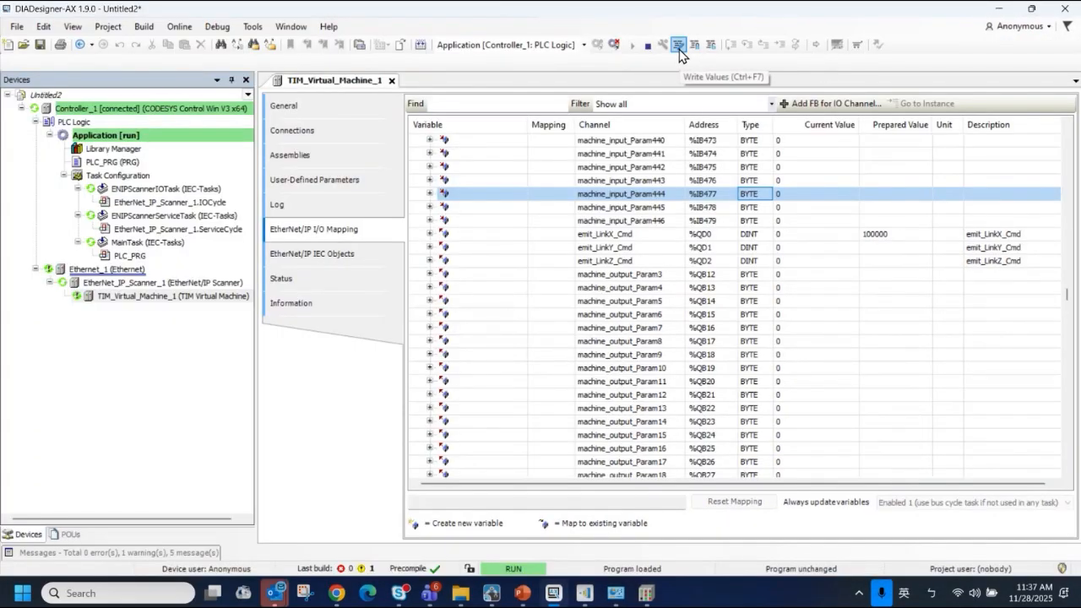
pyautogui.click(1031, 12)
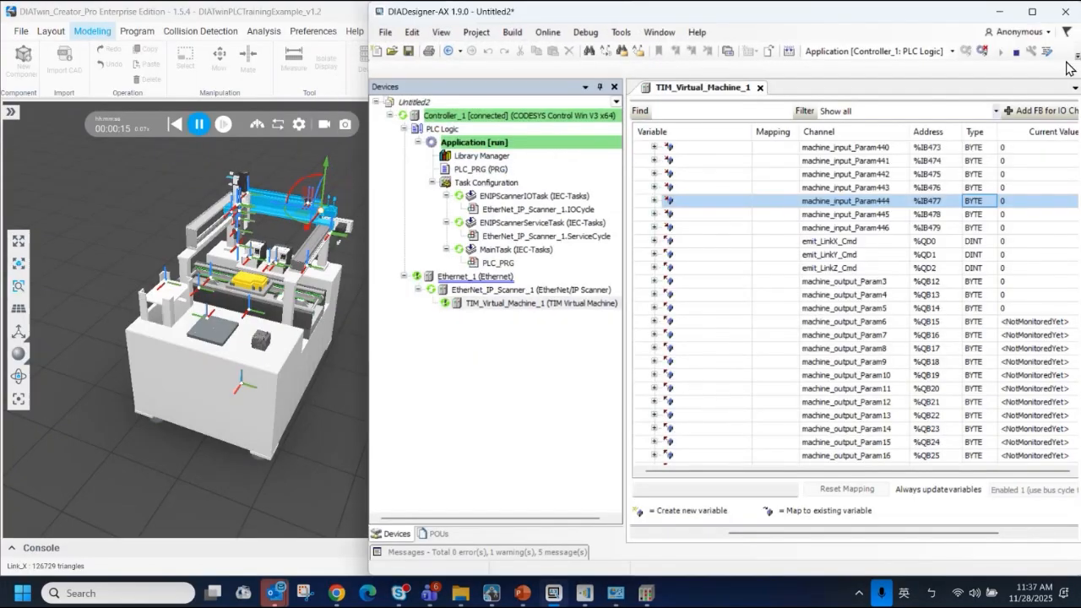
pyautogui.click(1074, 53)
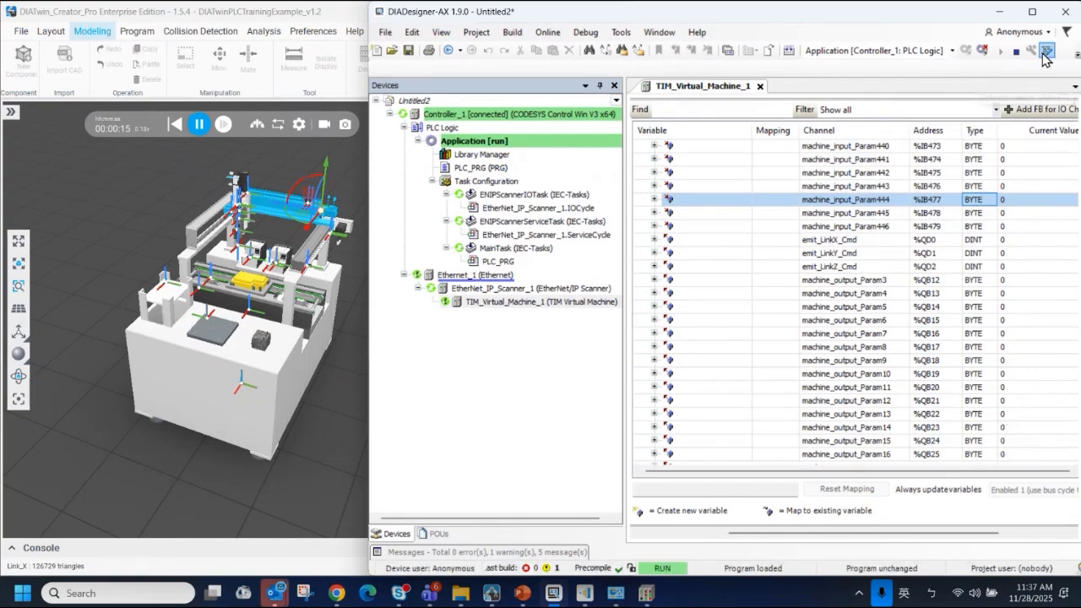
pyautogui.click(1045, 53)
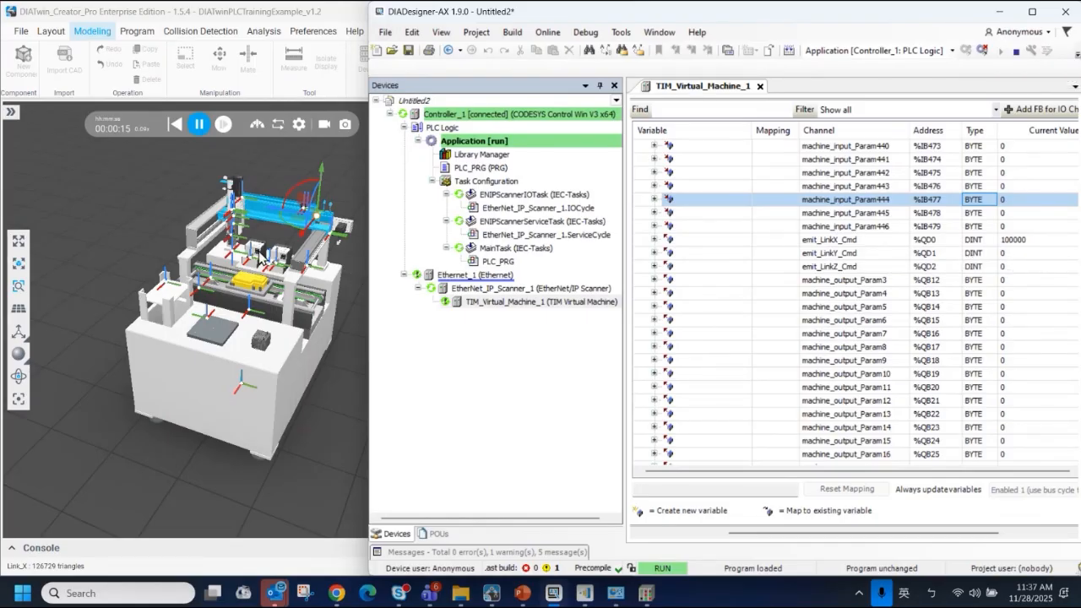
# Bring up the PLC communication plugin and widen its output and input State columns to read the LinkX values
pyautogui.moveTo(491, 593)
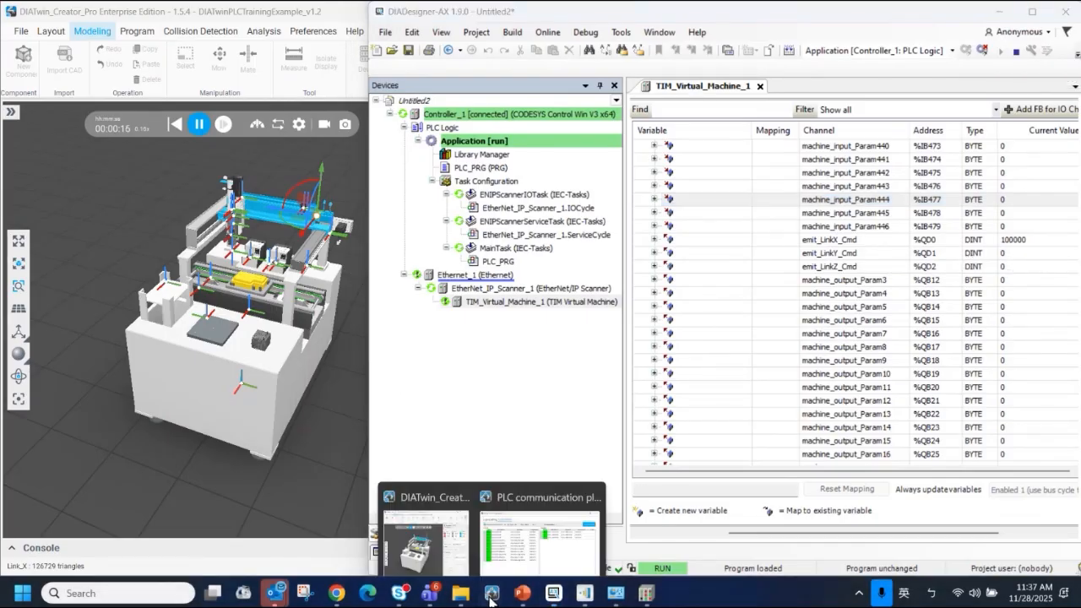
pyautogui.click(529, 511)
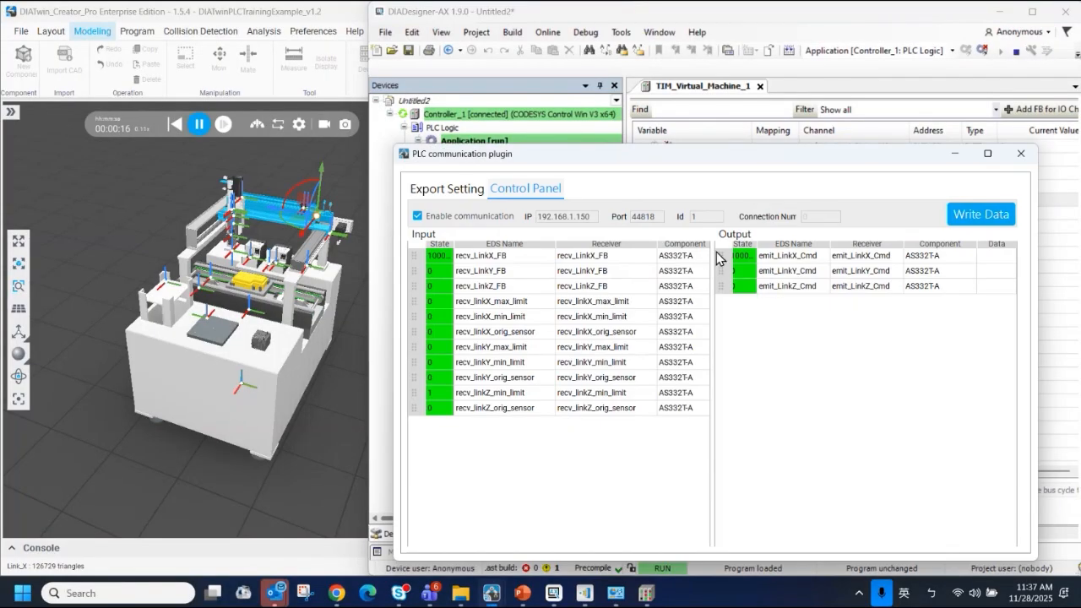
pyautogui.moveTo(756, 244); pyautogui.dragTo(792, 244)
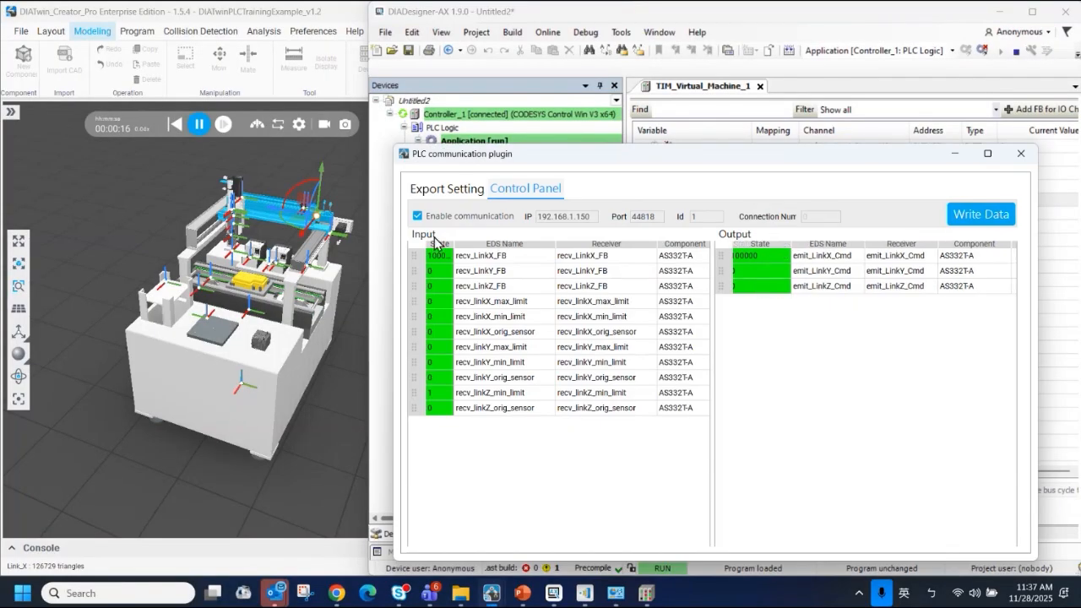
pyautogui.moveTo(454, 244); pyautogui.dragTo(478, 244)
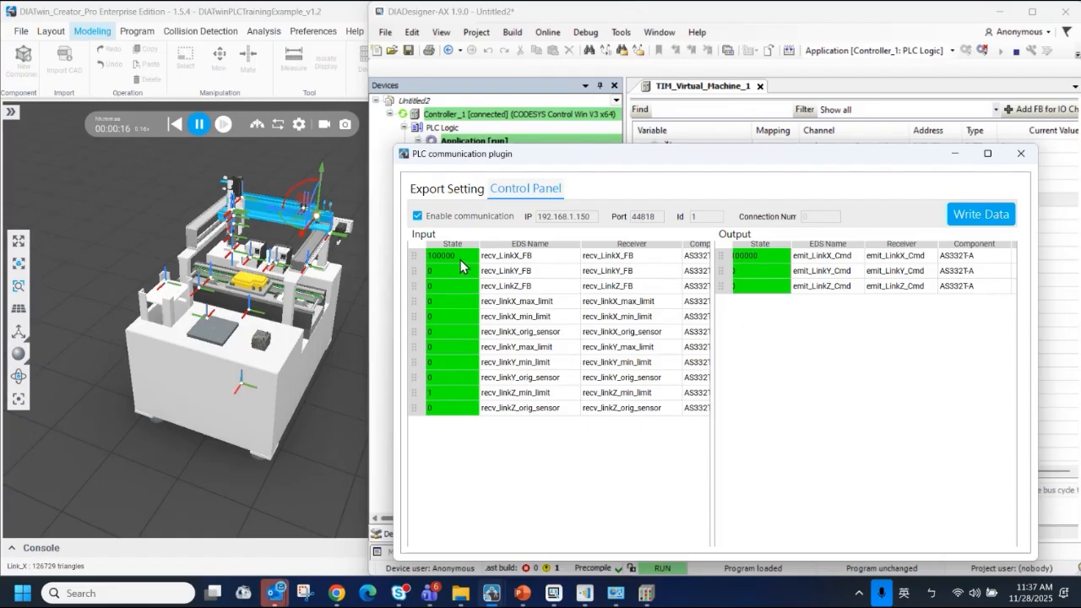
# Switch back to DIADesigner-AX, set the prepared value of emit_LinkX_Cmd to 540000 and write it to the controller
pyautogui.click(809, 34)
pyautogui.click(1031, 244)
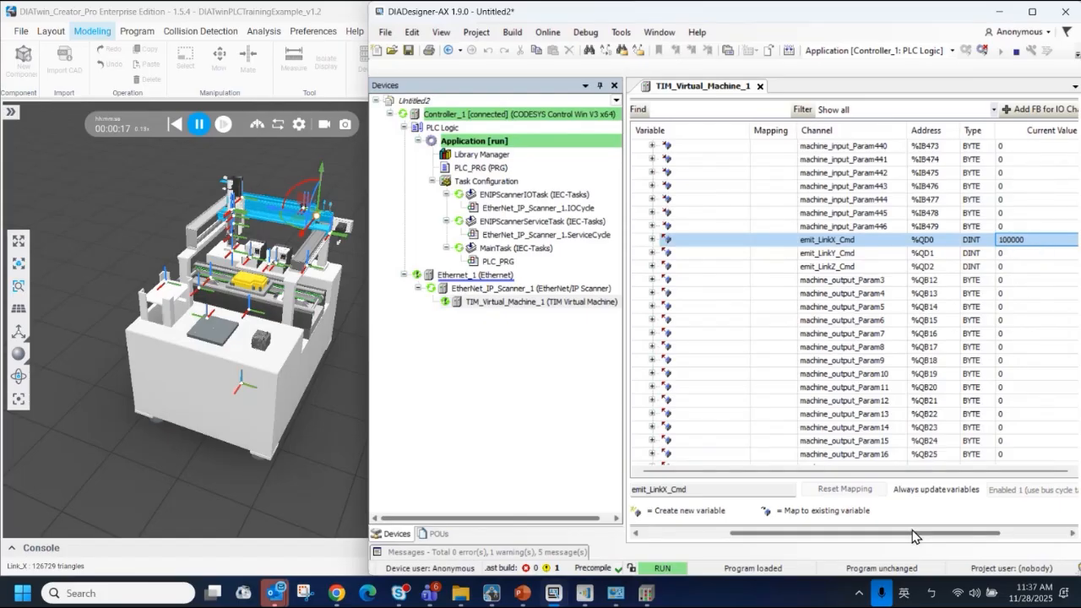
pyautogui.moveTo(912, 536); pyautogui.dragTo(978, 537)
pyautogui.click(1011, 239)
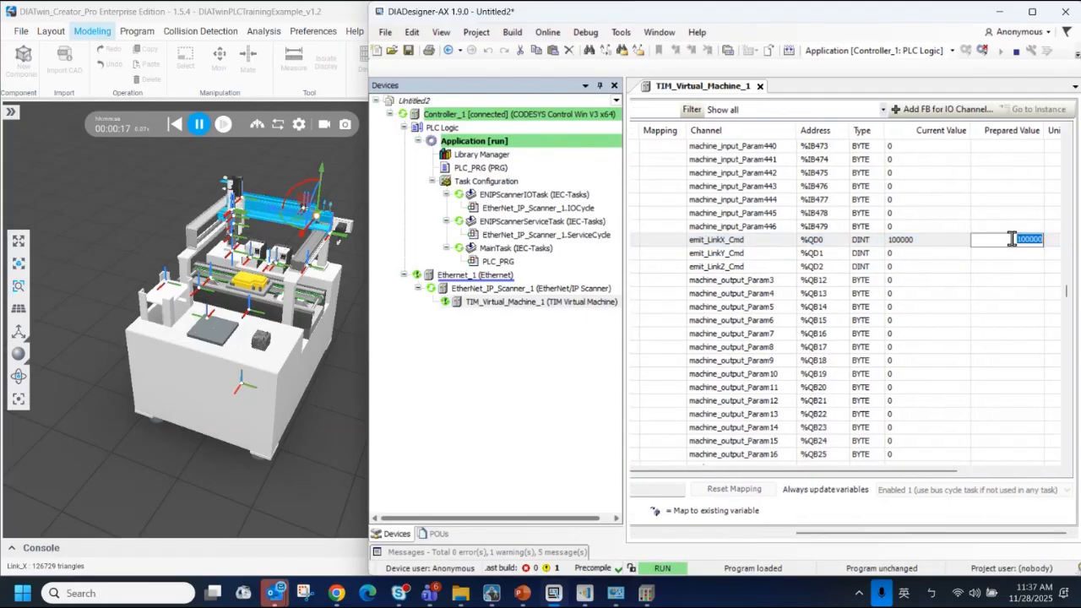
pyautogui.write('540')
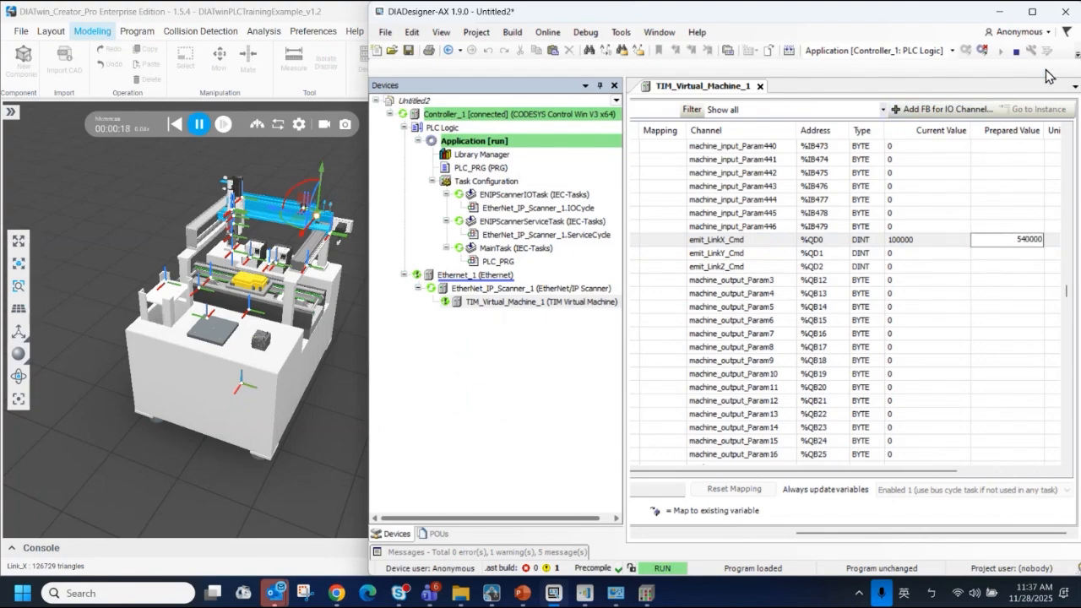
pyautogui.click(973, 334)
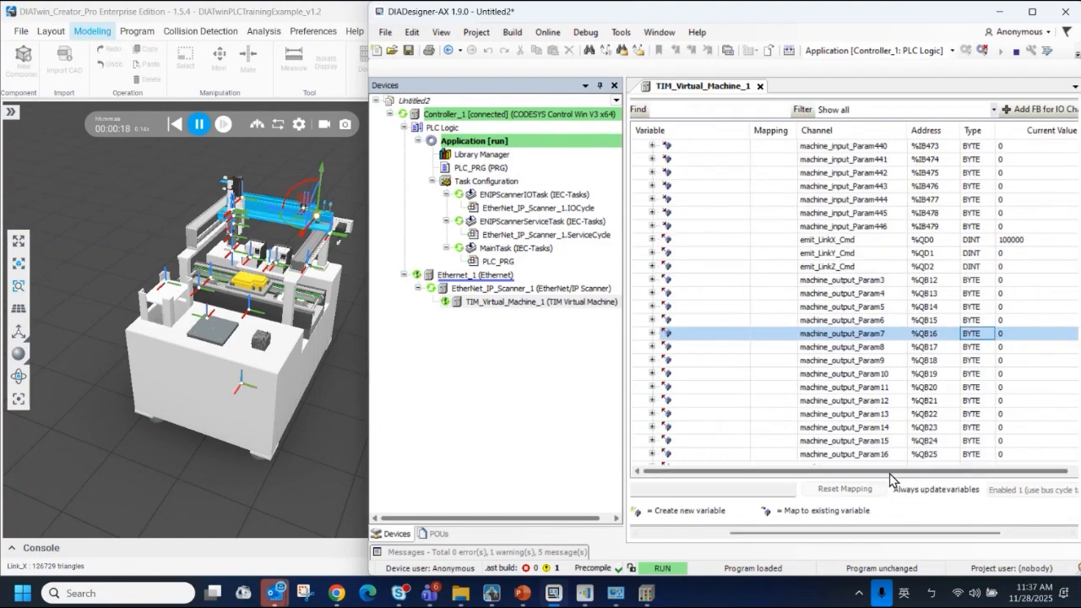
pyautogui.moveTo(889, 472); pyautogui.dragTo(988, 473)
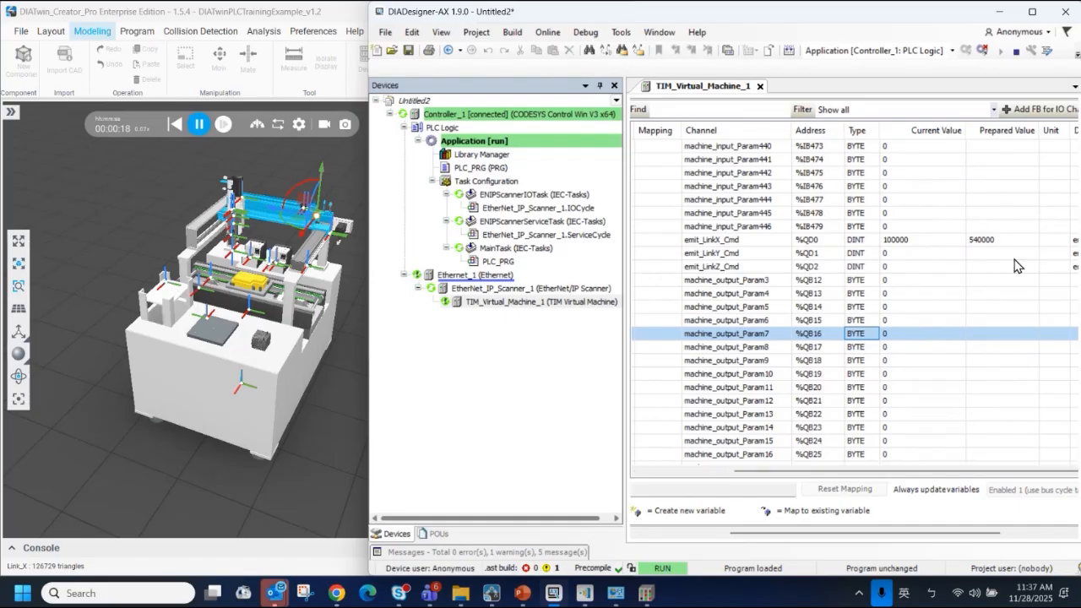
pyautogui.click(1045, 52)
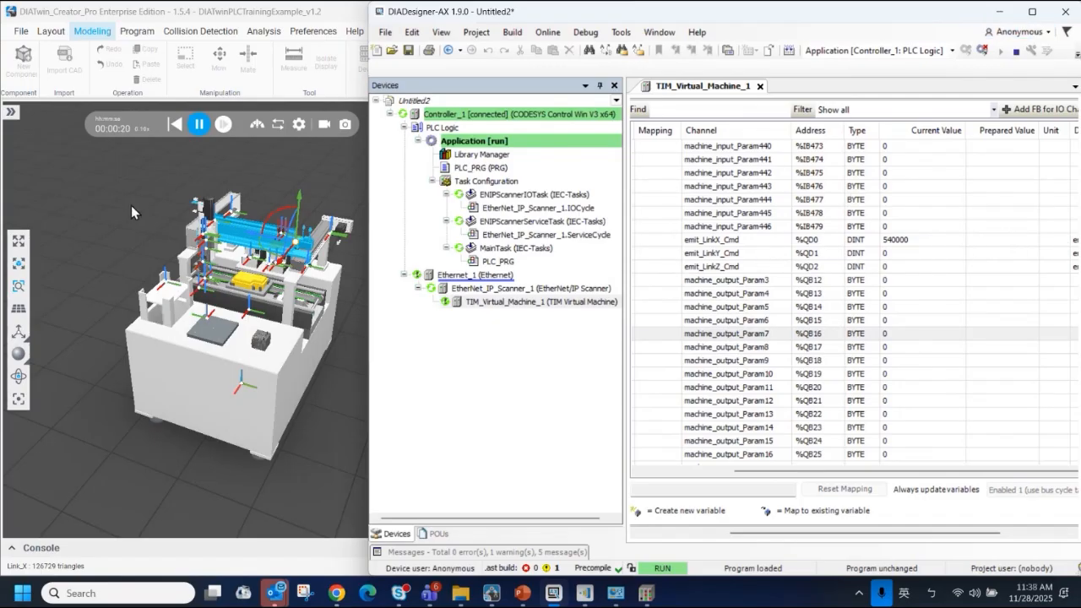
# Switch to DIATwin Creator and inspect the position of the Link_X axis on the machine model
pyautogui.scroll(3, 240, 233)
pyautogui.click(239, 245)
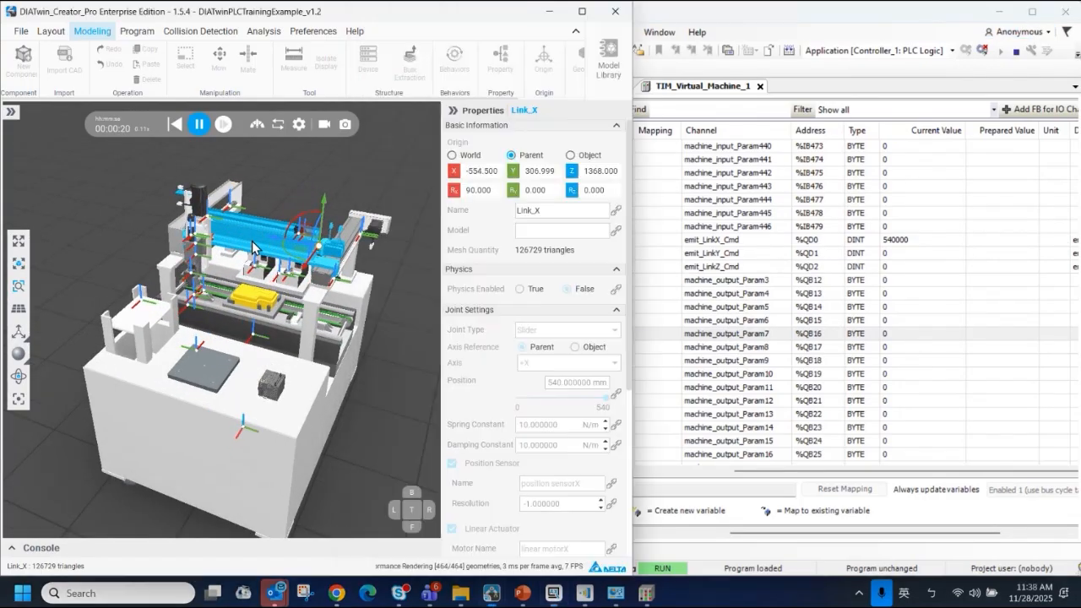
# Switch to DIADesigner-AX, set the prepared value of emit_LinkY_Cmd to 200000 and write it to the controller
pyautogui.moveTo(236, 253); pyautogui.dragTo(231, 227, button='middle')
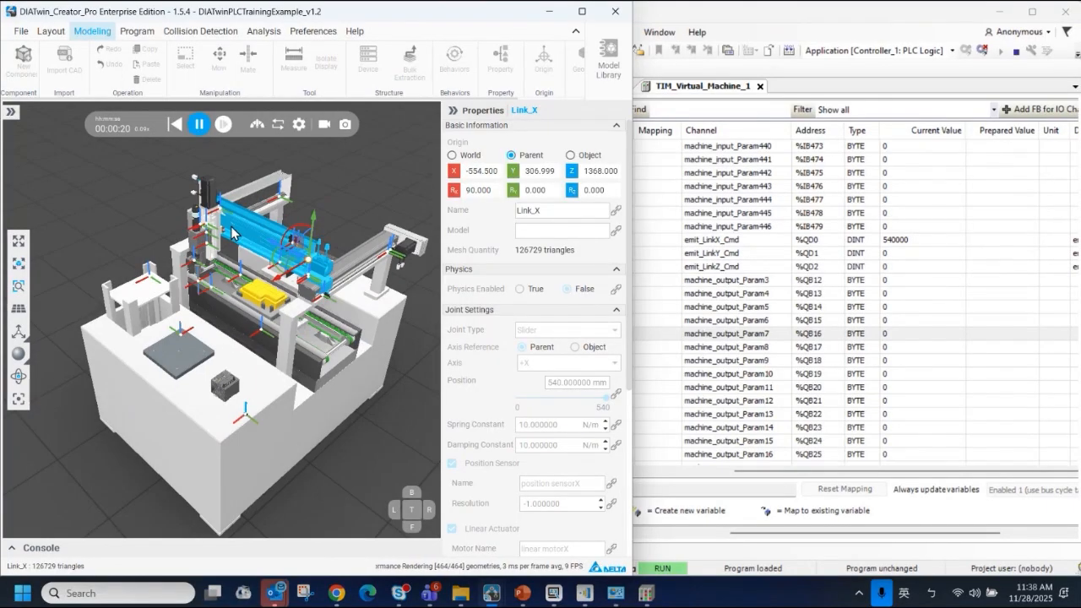
pyautogui.click(937, 252)
pyautogui.click(1000, 252)
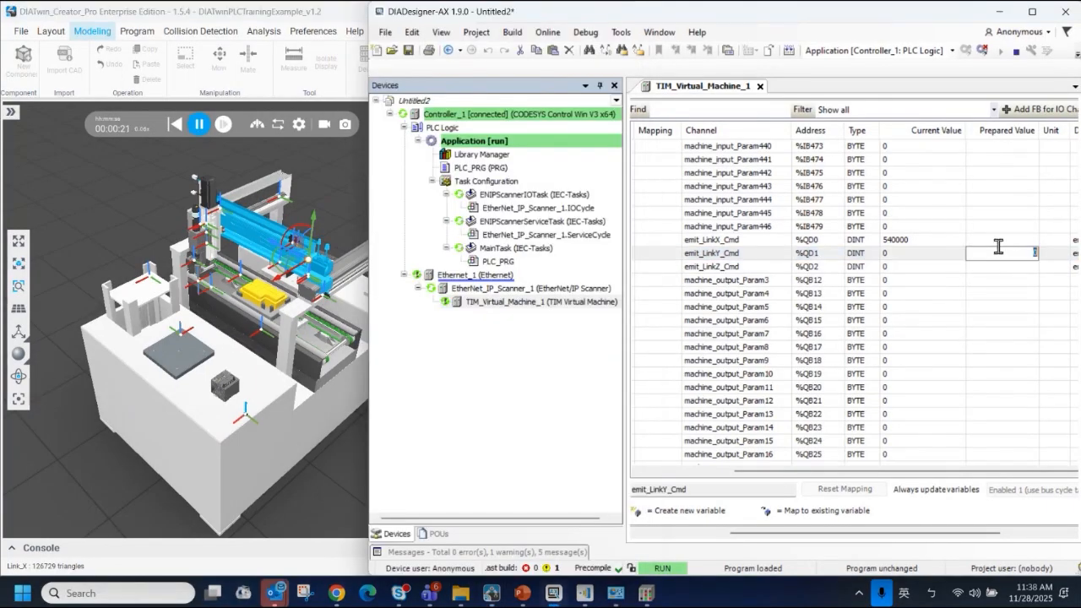
pyautogui.write('200000')
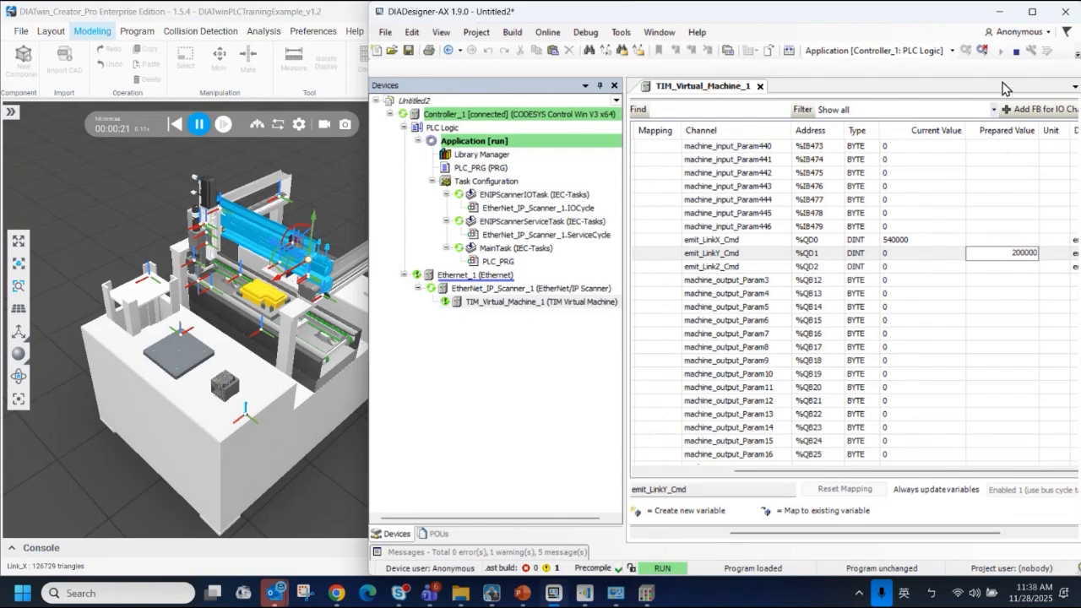
pyautogui.click(1030, 274)
pyautogui.click(1018, 252)
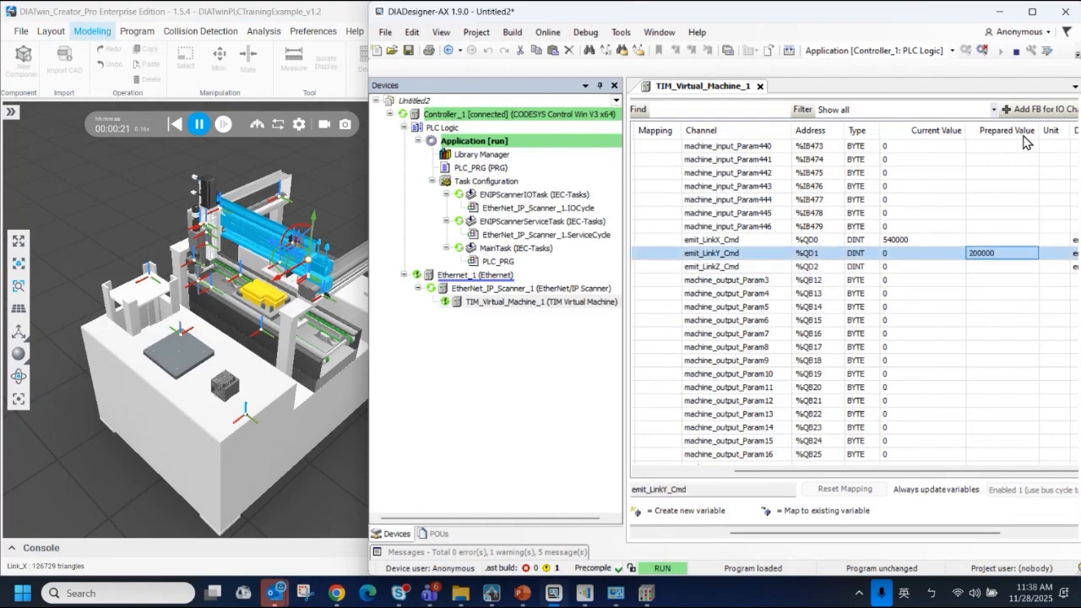
pyautogui.click(1047, 53)
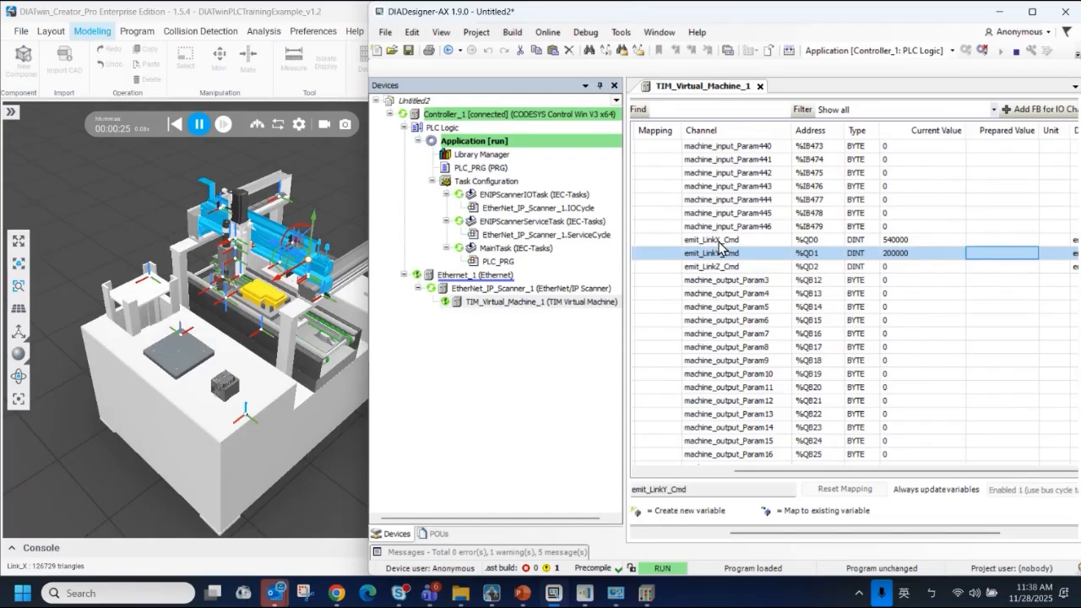
# Select the emit_LinkX_Cmd channel and examine the limit sensor at the end of Link_X's travel on the machine model
pyautogui.click(905, 241)
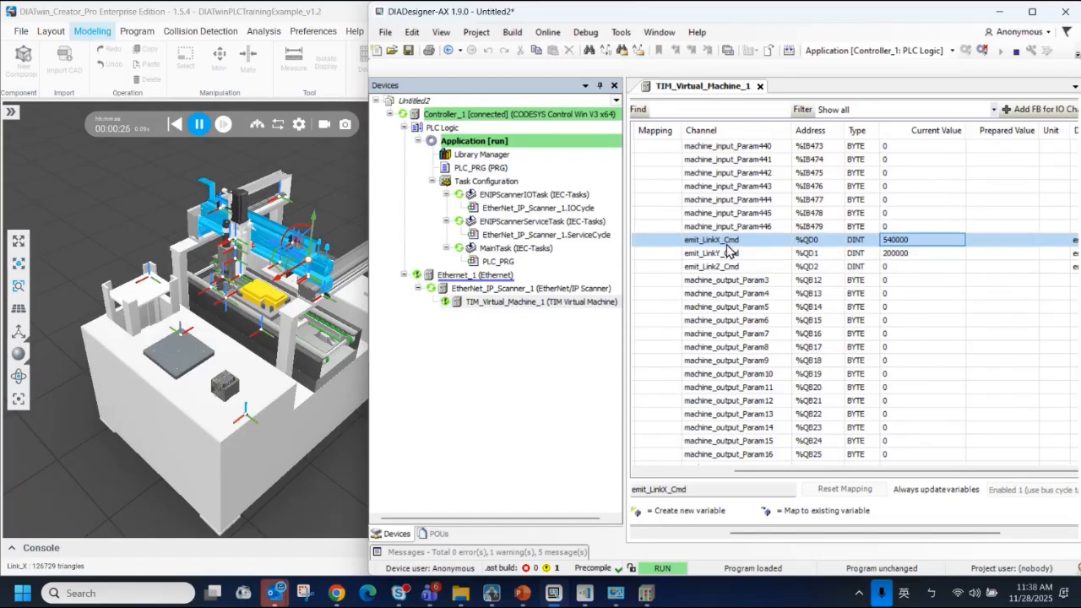
pyautogui.scroll(1, 324, 281)
pyautogui.scroll(6, 321, 281)
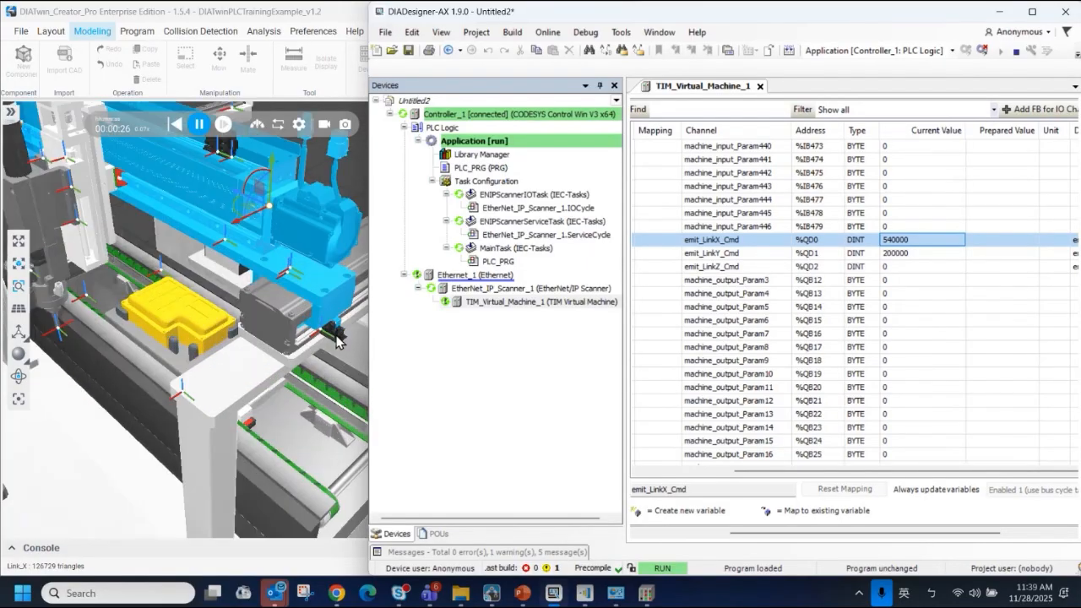
pyautogui.scroll(2, 338, 332)
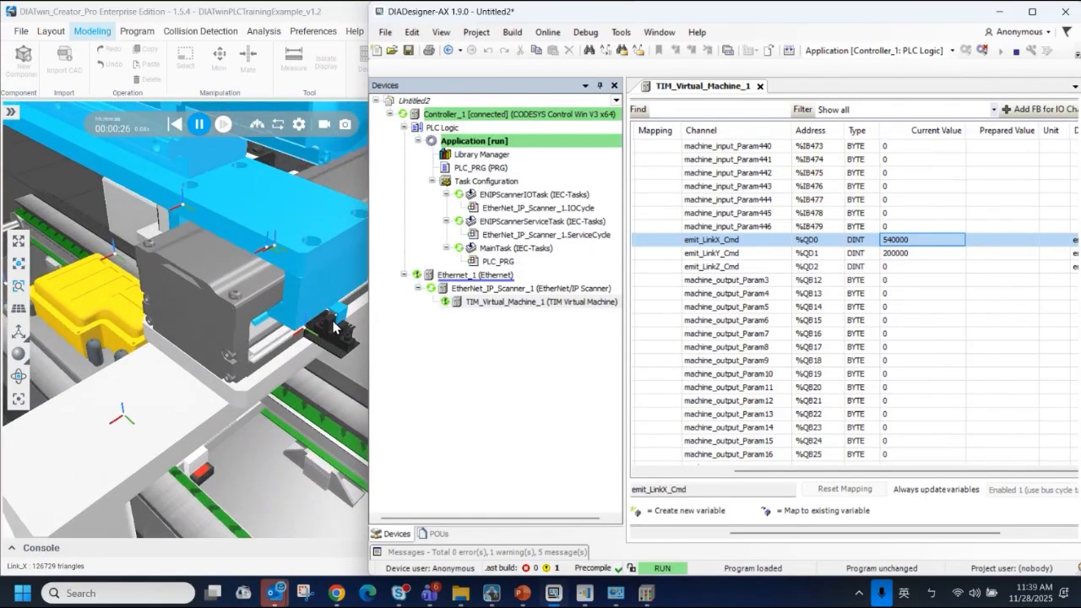
# Maximize the DIADesigner-AX window and check the recv_linkX_max_limit input channel in the EtherNet/IP I/O mapping
pyautogui.scroll(20, 1038, 243)
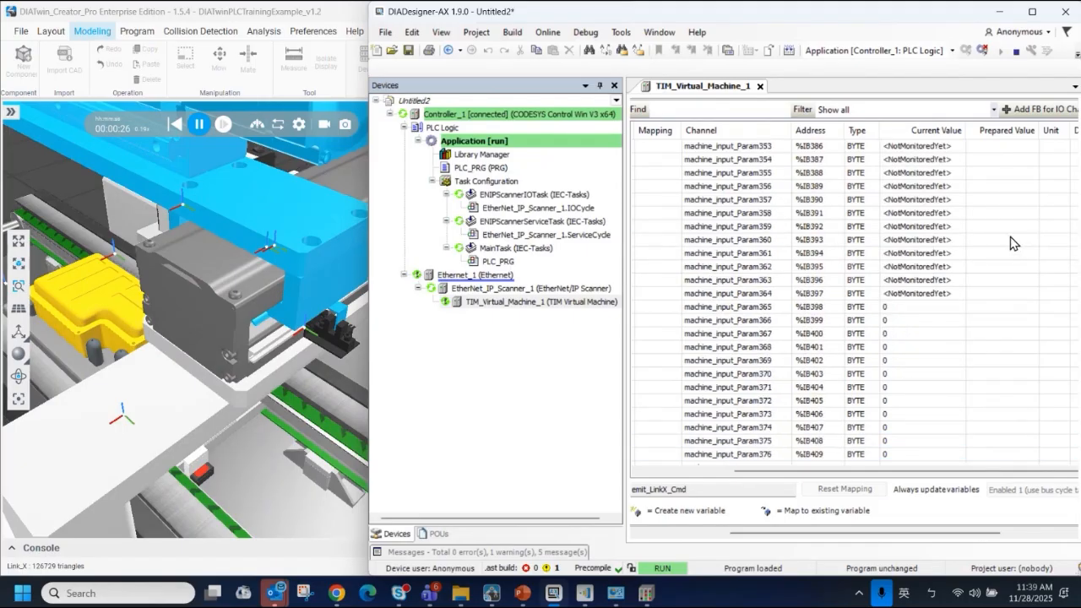
pyautogui.scroll(20, 1013, 240)
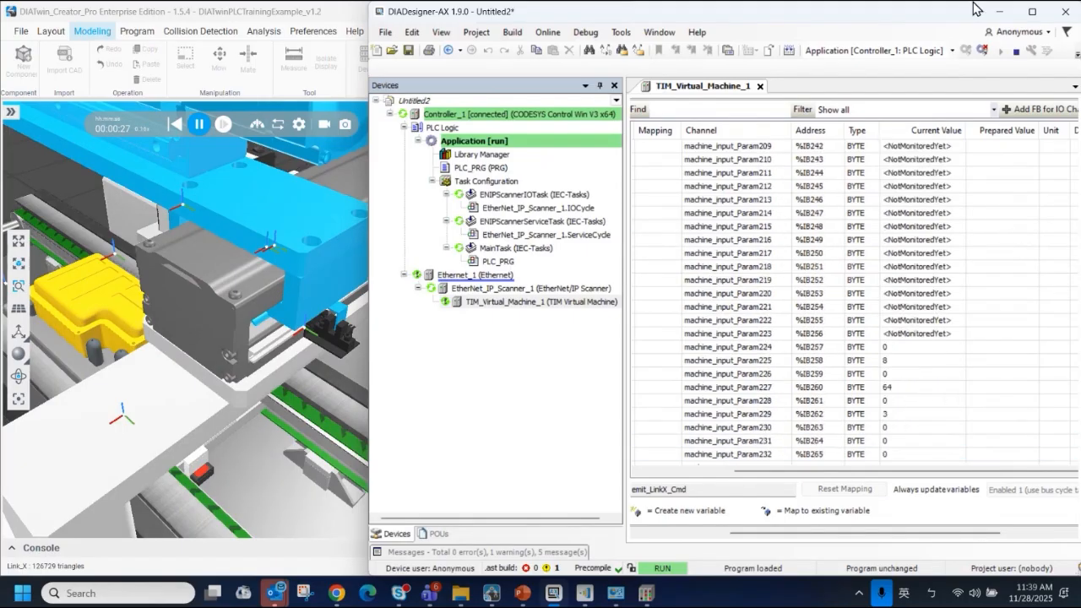
pyautogui.click(1035, 16)
pyautogui.moveTo(1065, 202); pyautogui.dragTo(1060, 108)
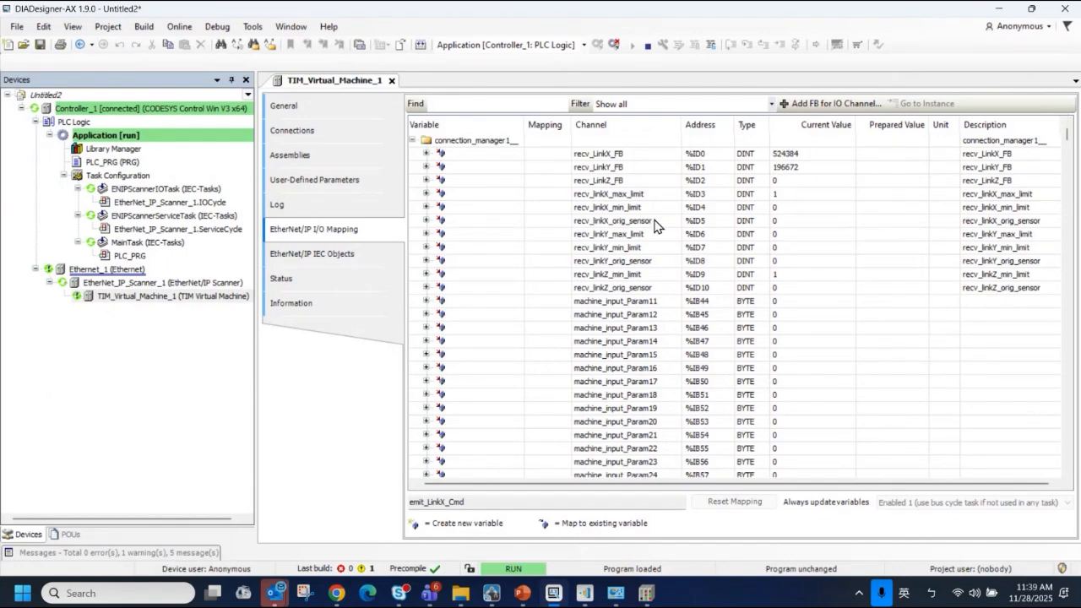
pyautogui.click(621, 197)
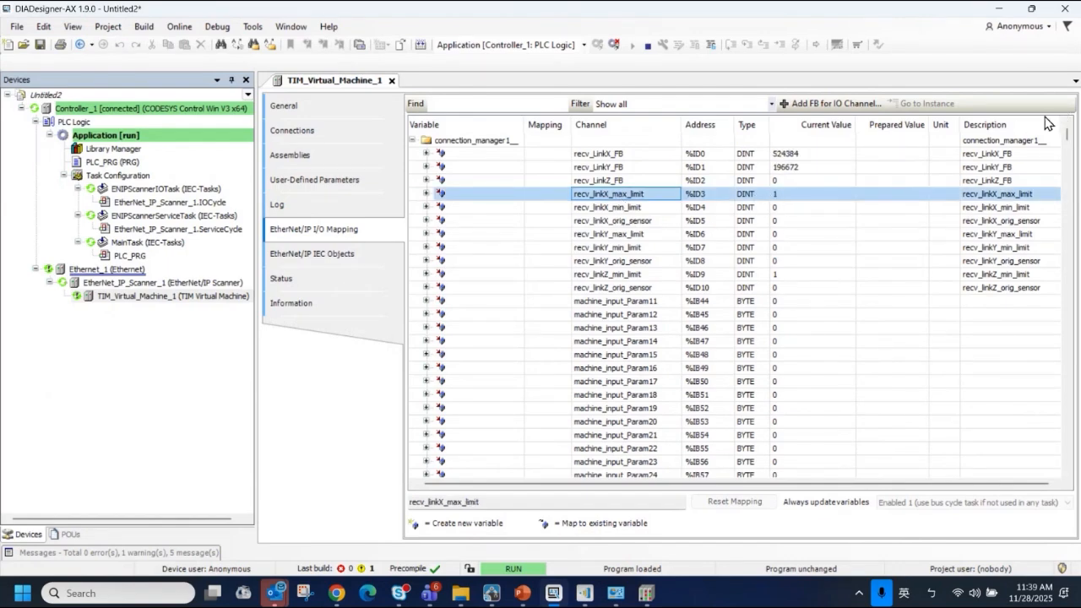
# Set the prepared value of emit_LinkX_Cmd to 300000 and write it to the controller
pyautogui.moveTo(1068, 138); pyautogui.dragTo(1047, 298)
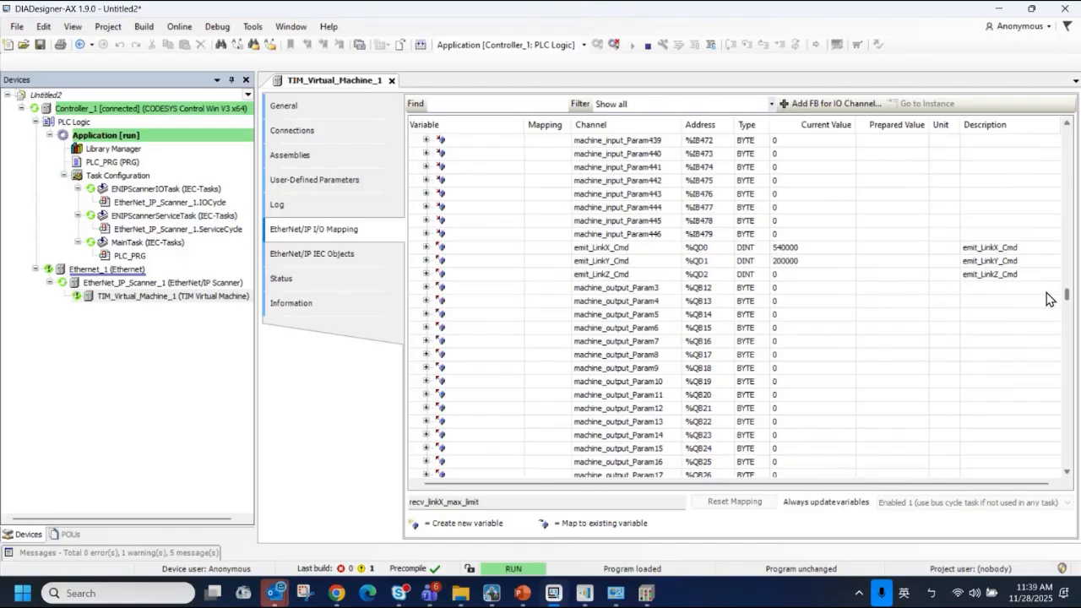
pyautogui.click(827, 250)
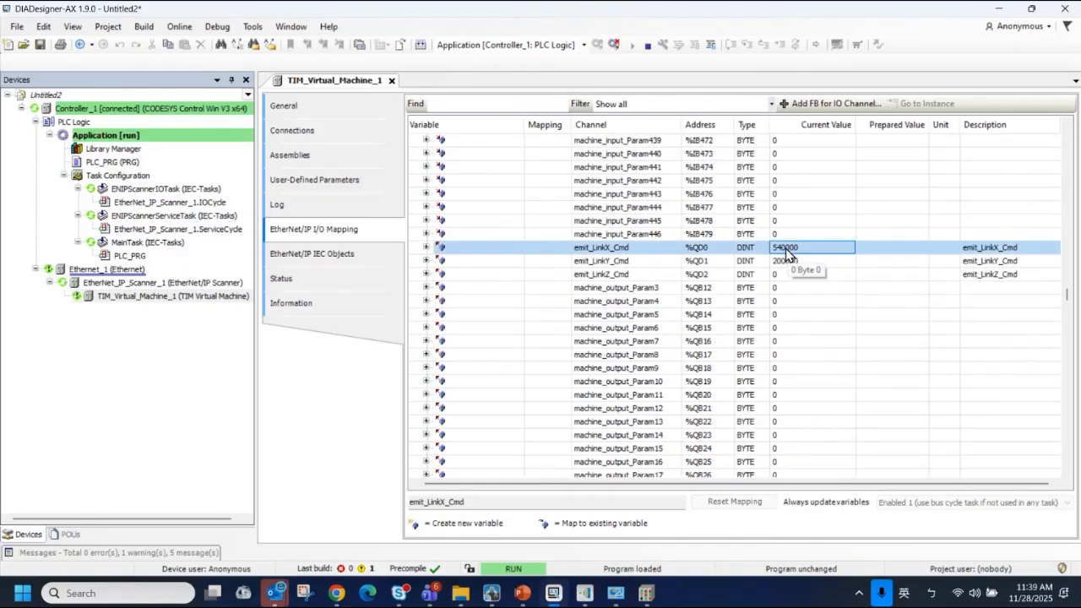
pyautogui.doubleClick(897, 246)
pyautogui.write('300000')
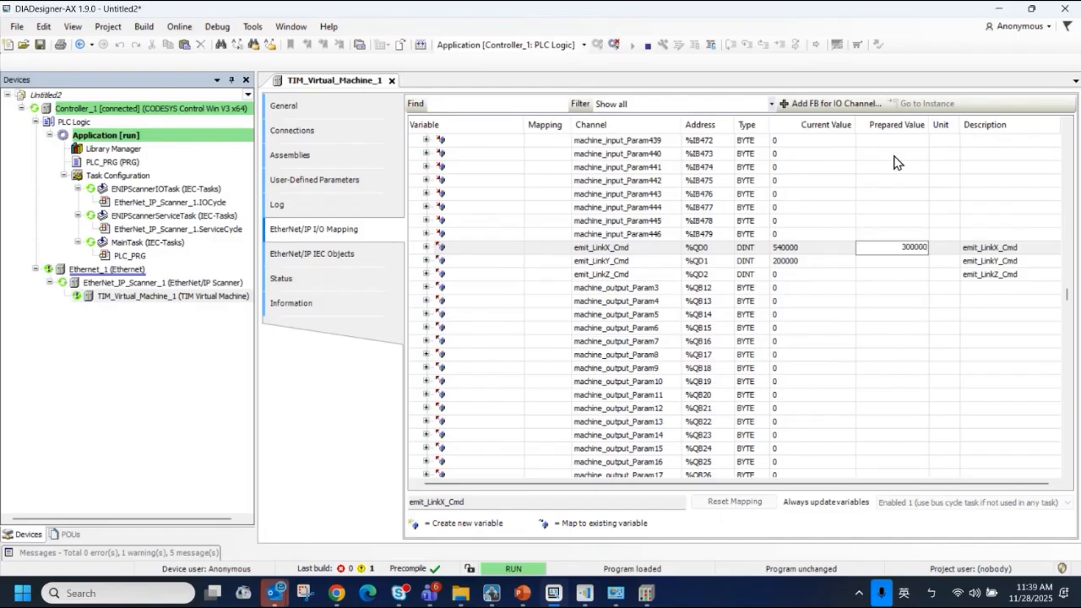
pyautogui.press('Return')
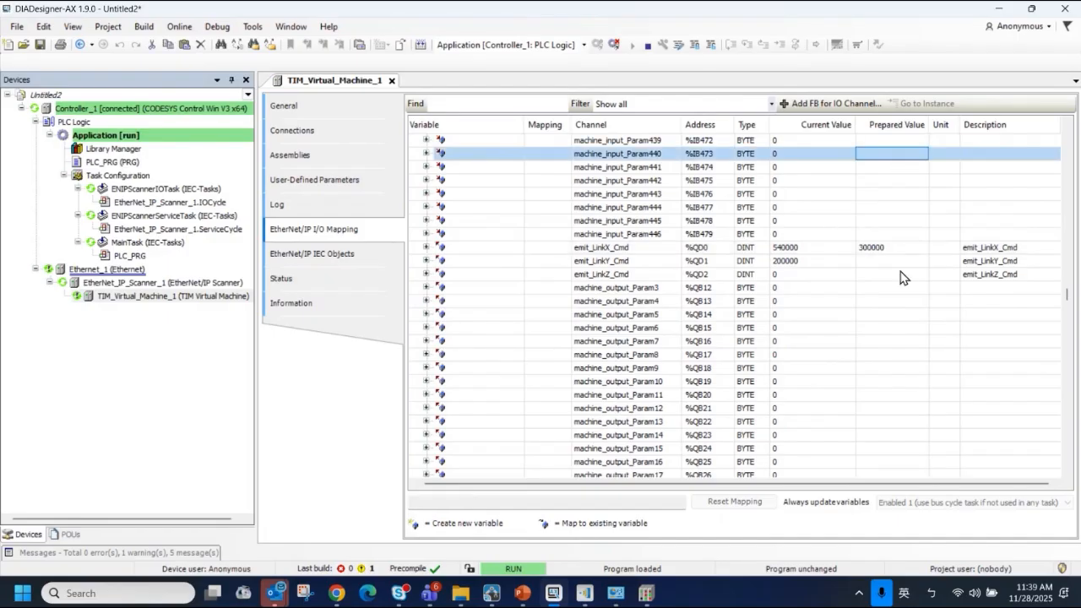
pyautogui.click(900, 247)
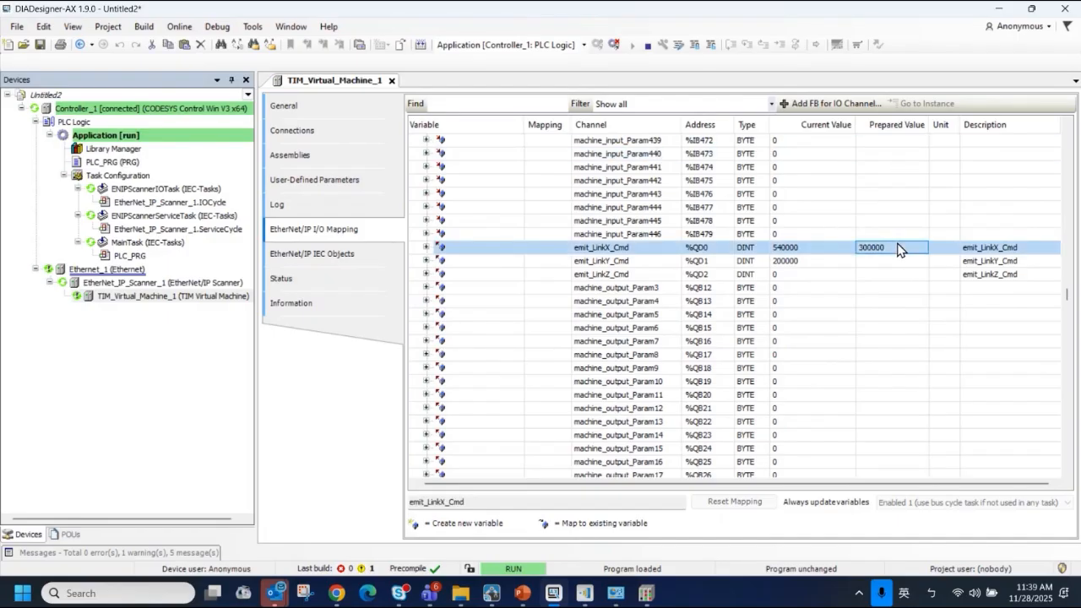
pyautogui.click(678, 44)
# Switch to DIATwin Creator and inspect Link_X on the machine model along with its joint position
pyautogui.moveTo(491, 596)
pyautogui.click(425, 485)
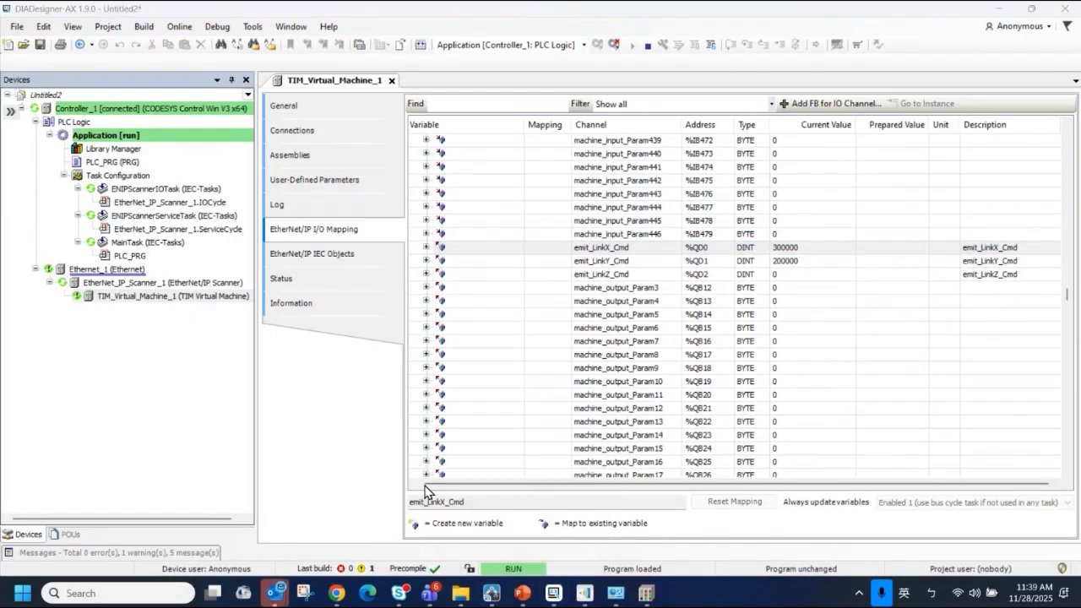
pyautogui.scroll(-5, 313, 217)
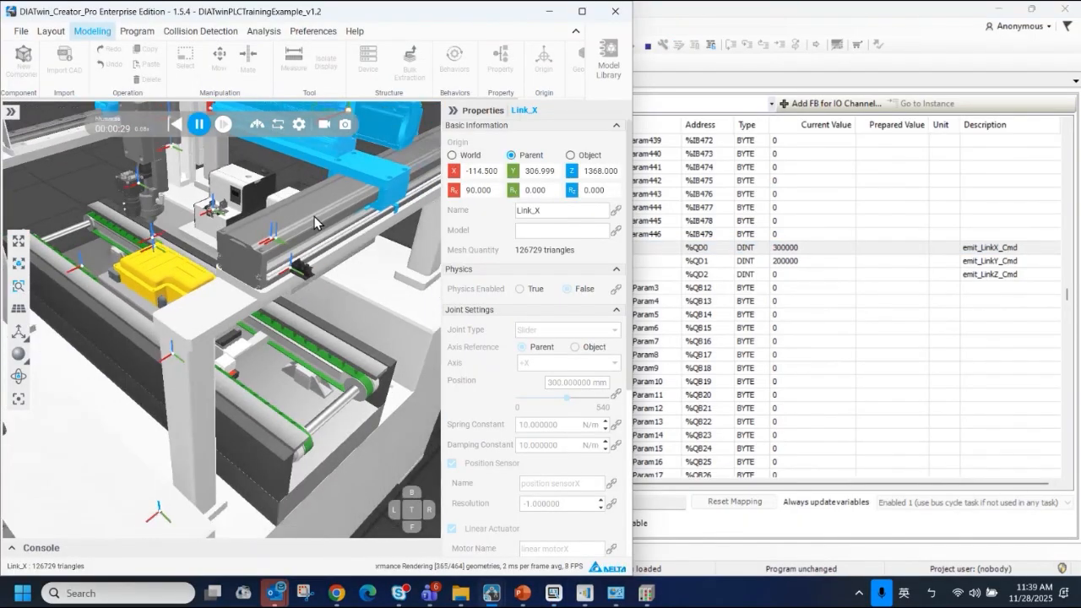
pyautogui.moveTo(361, 206); pyautogui.dragTo(252, 270, button='middle')
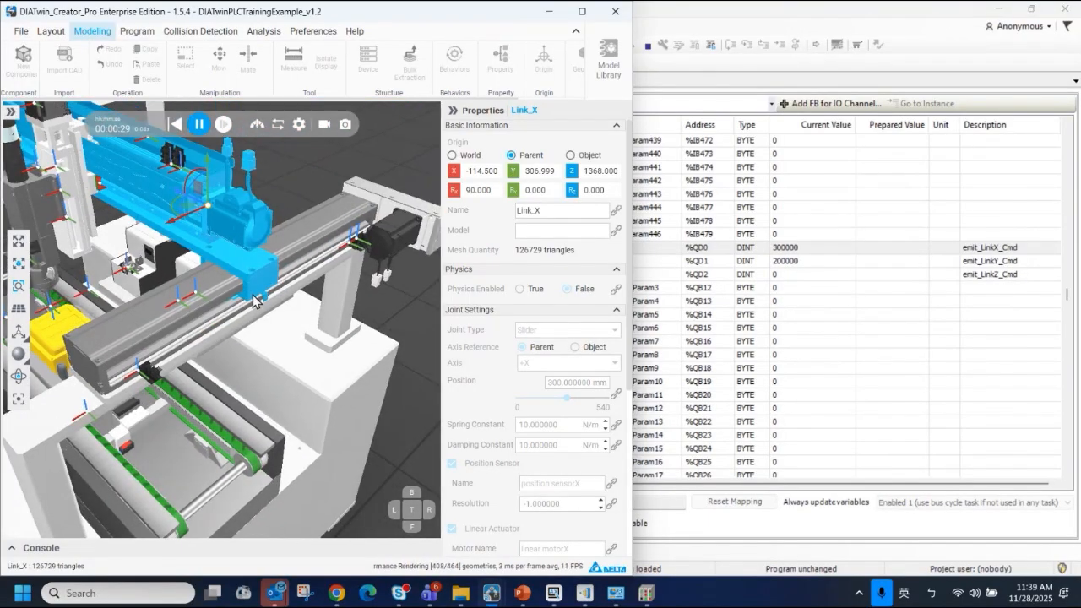
# Return to DIADesigner-AX, set the prepared value of emit_LinkX_Cmd to 30000 and write it to the controller
pyautogui.click(782, 249)
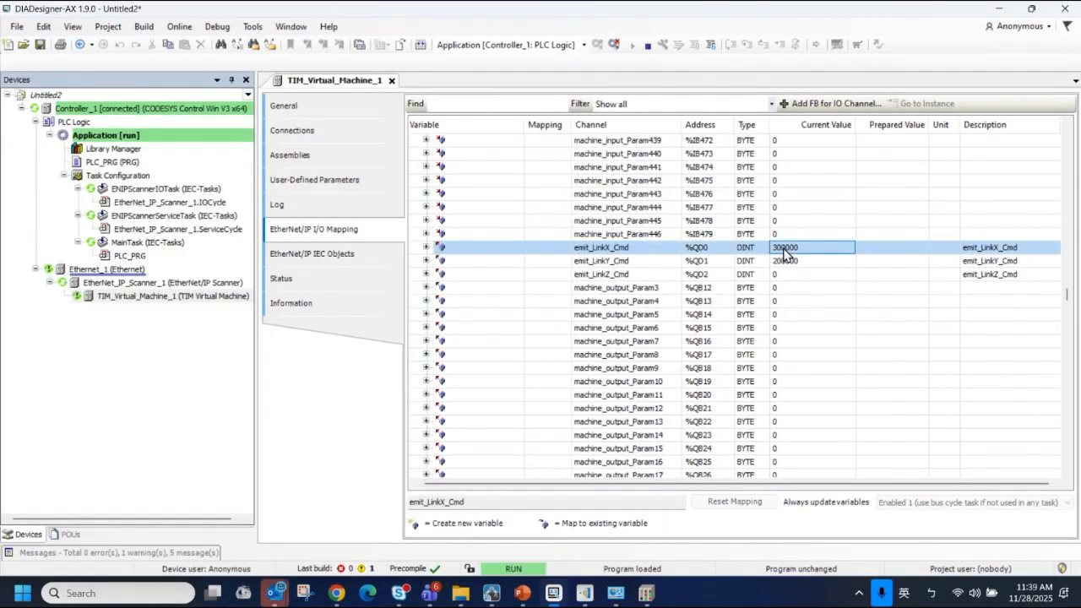
pyautogui.click(863, 246)
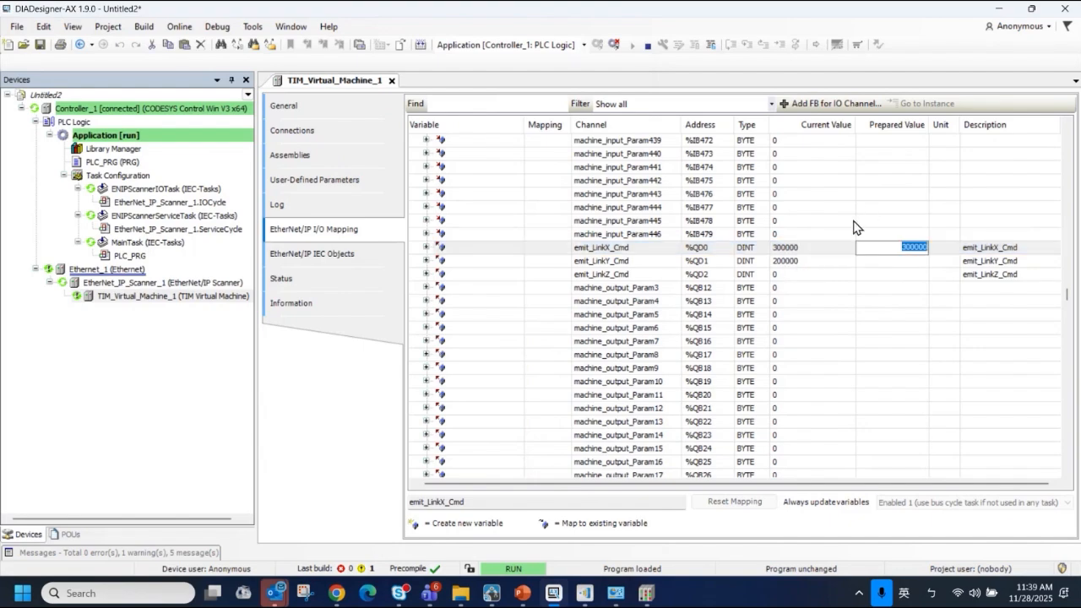
pyautogui.write('30')
pyautogui.click(815, 163)
pyautogui.click(868, 246)
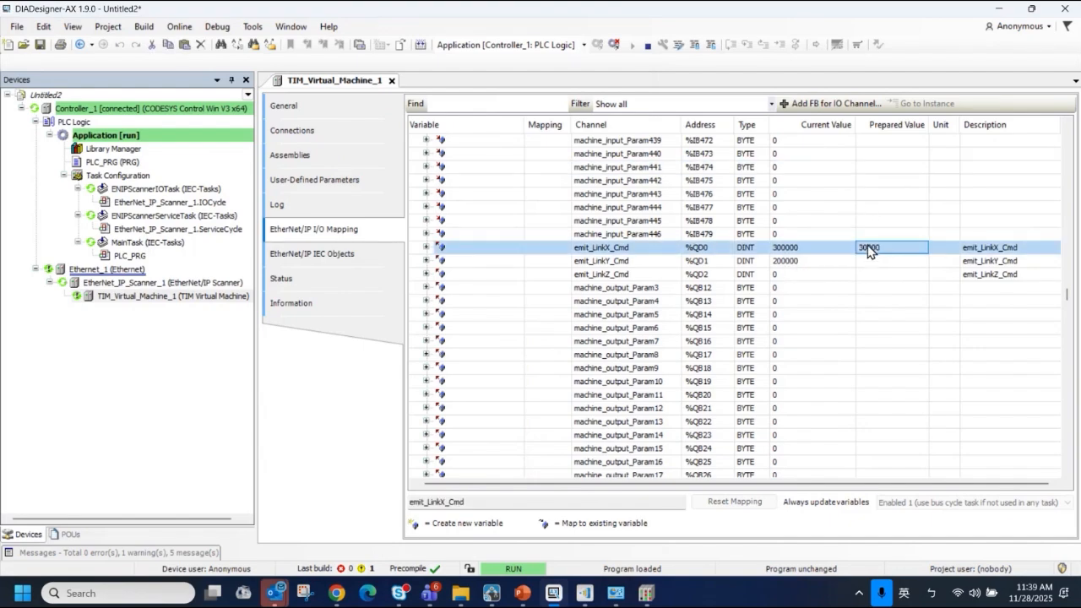
pyautogui.click(678, 44)
# Switch to DIATwin Creator and examine Link_X's origin sensor up close on the machine model
pyautogui.click(490, 592)
pyautogui.click(407, 493)
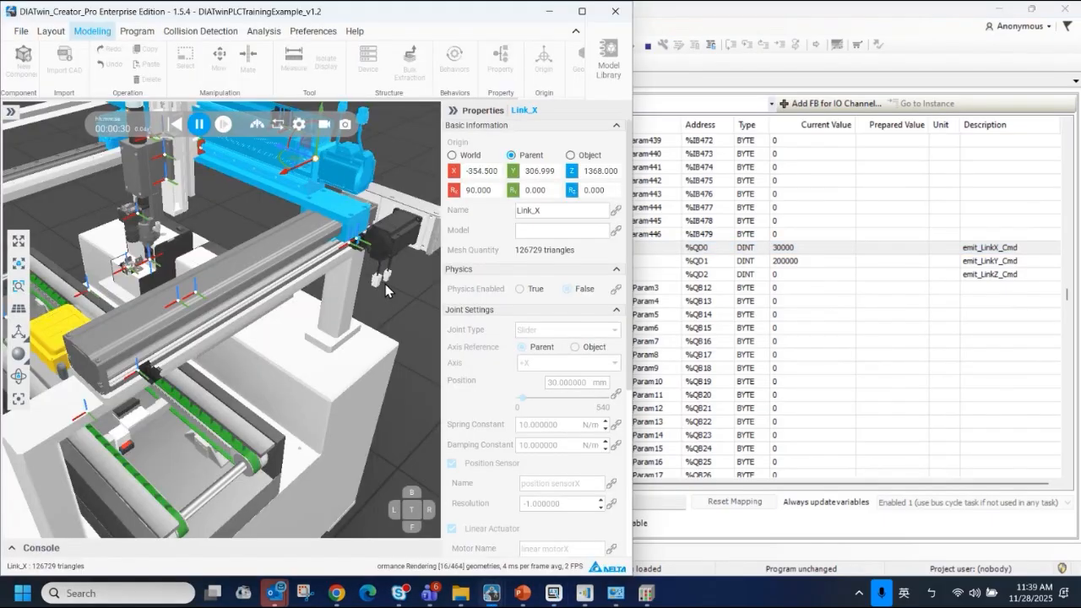
pyautogui.scroll(5, 373, 228)
pyautogui.scroll(3, 337, 244)
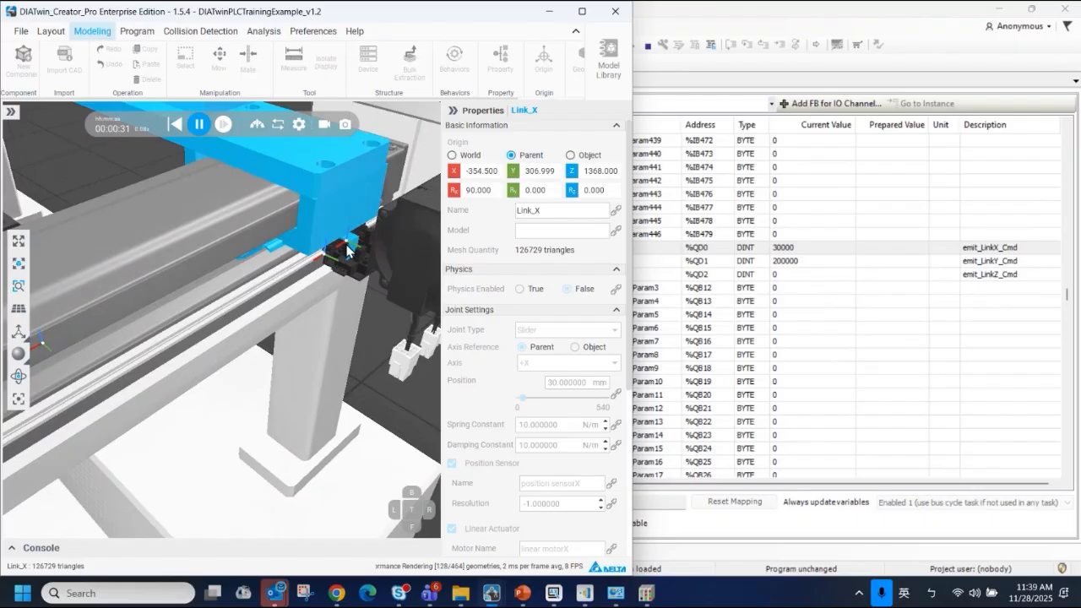
# Switch back to DIADesigner-AX and check the recv_linkX_orig_sensor and recv_linkX_max_limit input channels
pyautogui.click(905, 374)
pyautogui.moveTo(1067, 292); pyautogui.dragTo(1065, 118)
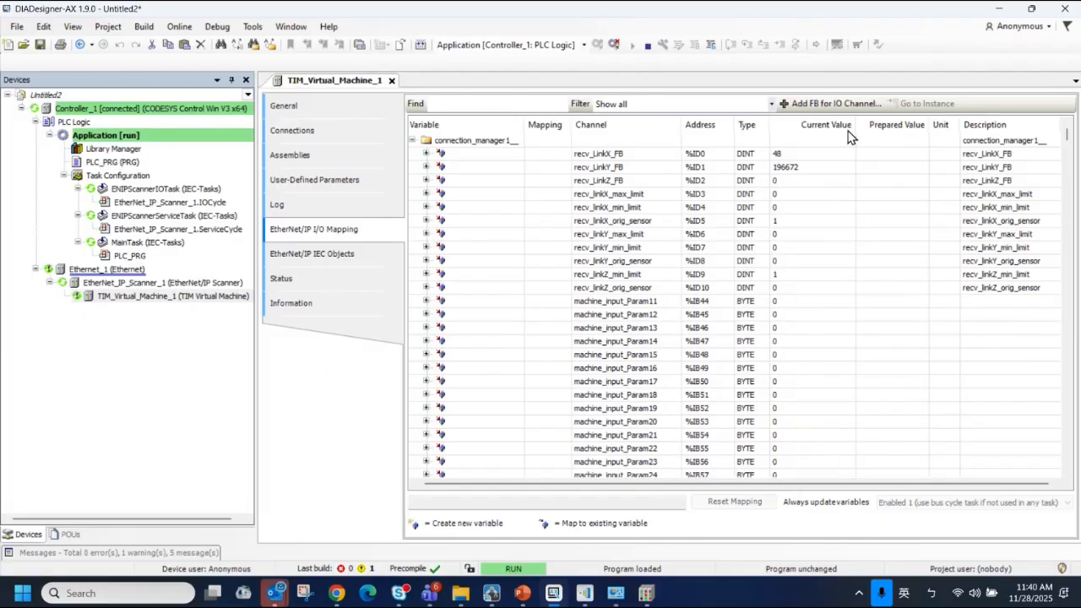
pyautogui.click(644, 221)
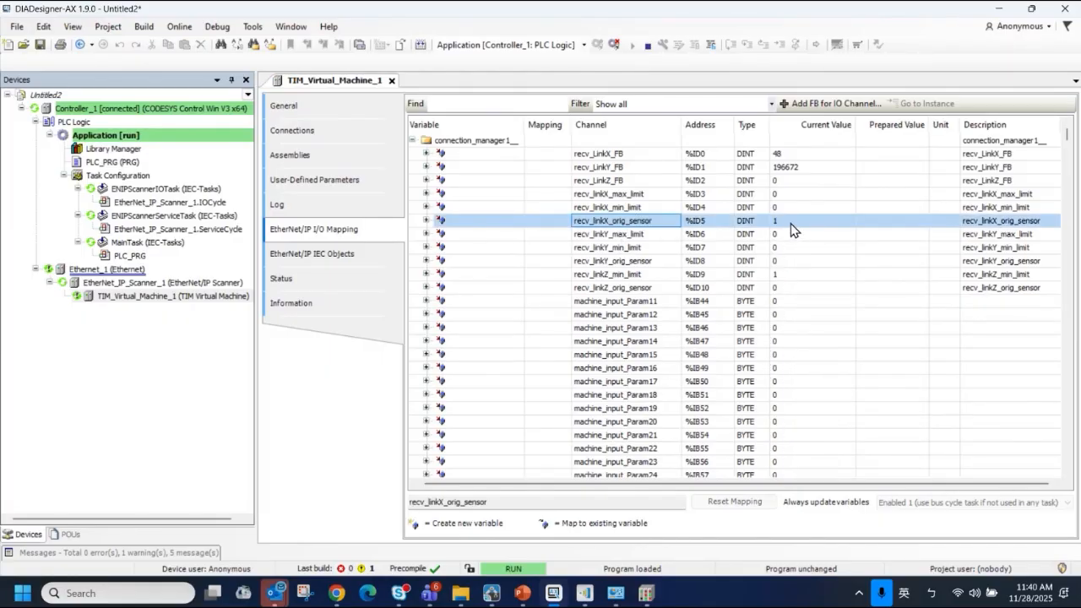
pyautogui.press('Up')
pyautogui.press('Up')
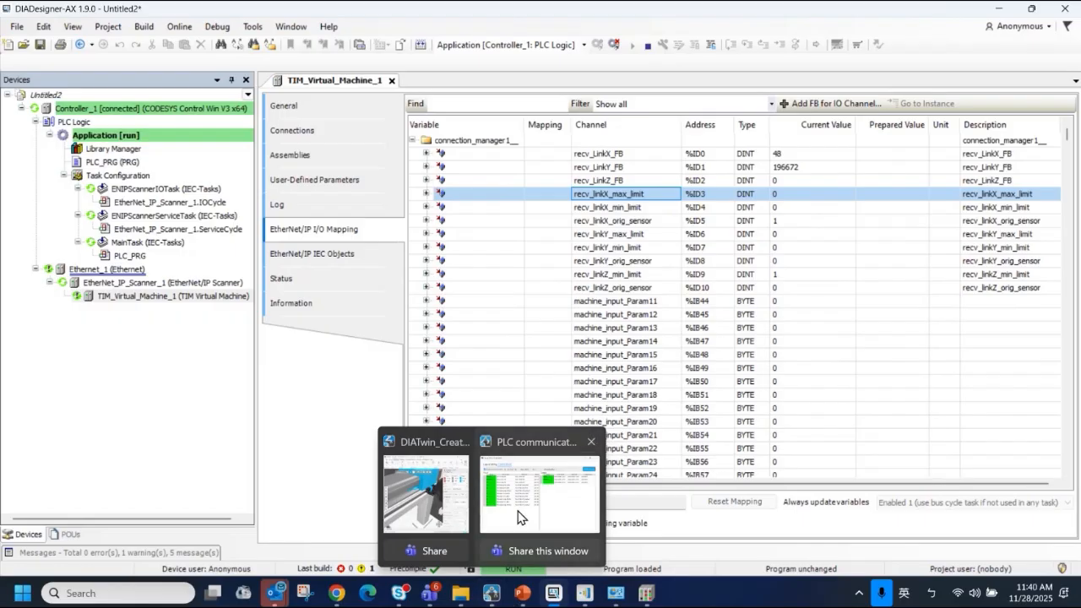
# Switch to the PowerPoint training deck and review the slides on DIATwin connectivity parameters and PLC control verification
pyautogui.click(522, 592)
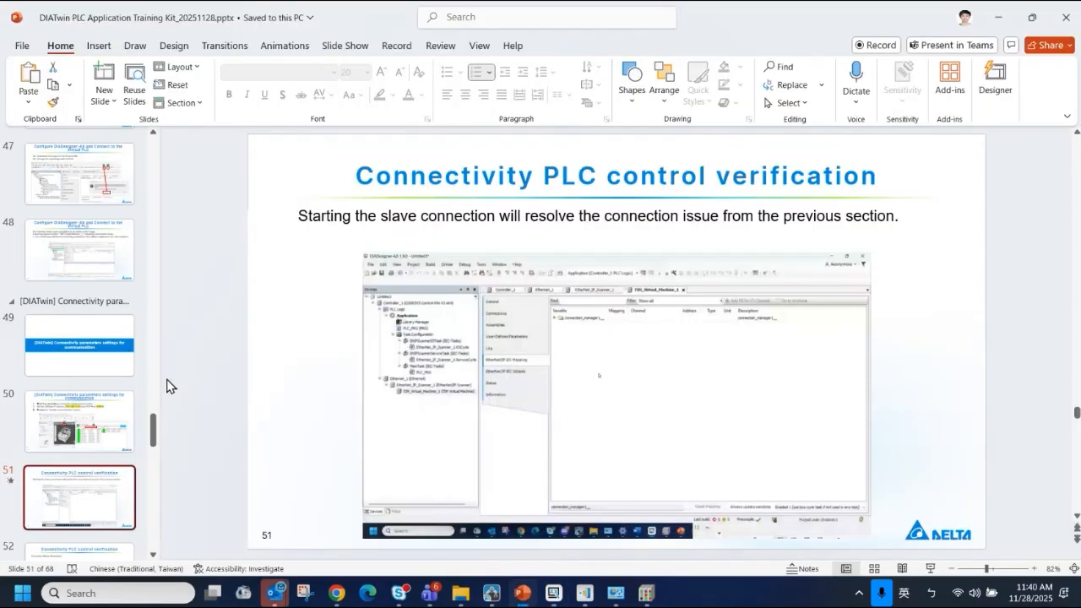
pyautogui.scroll(1, 114, 368)
pyautogui.click(39, 309)
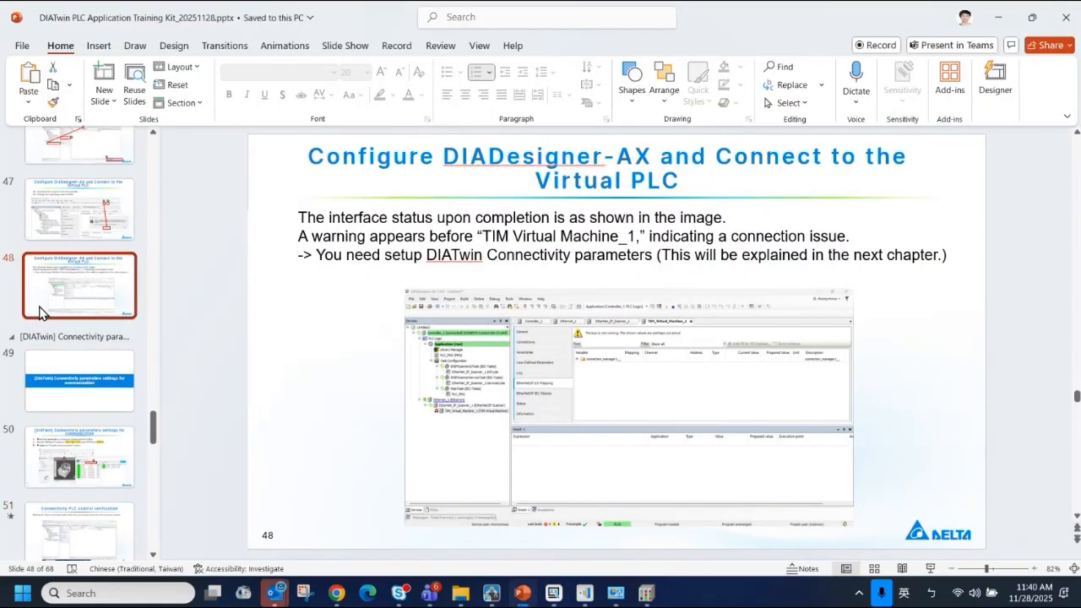
pyautogui.click(65, 387)
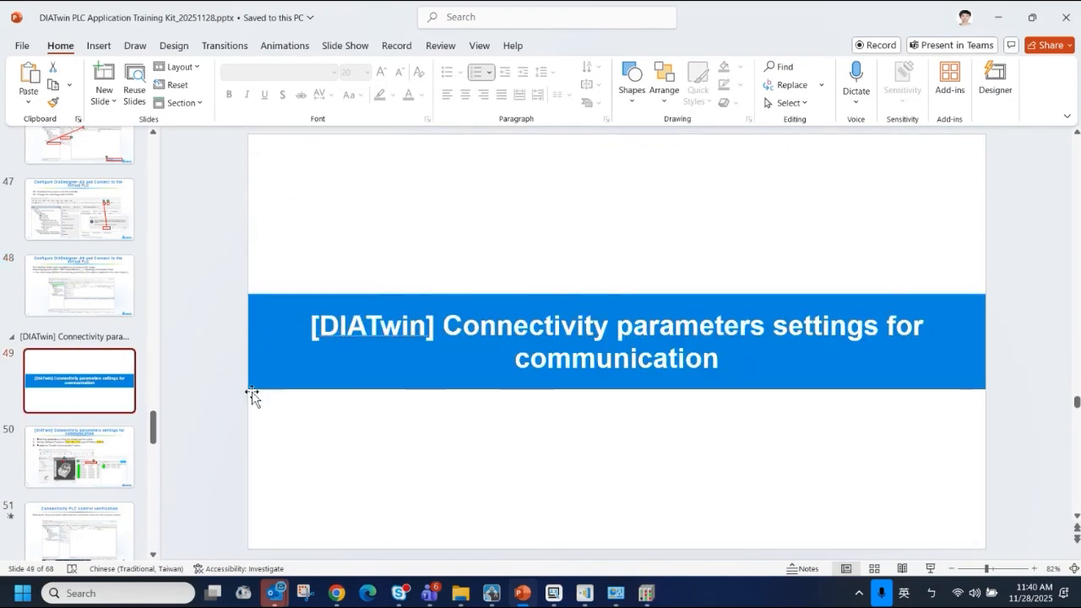
pyautogui.scroll(-3, 120, 384)
pyautogui.scroll(-5, 114, 338)
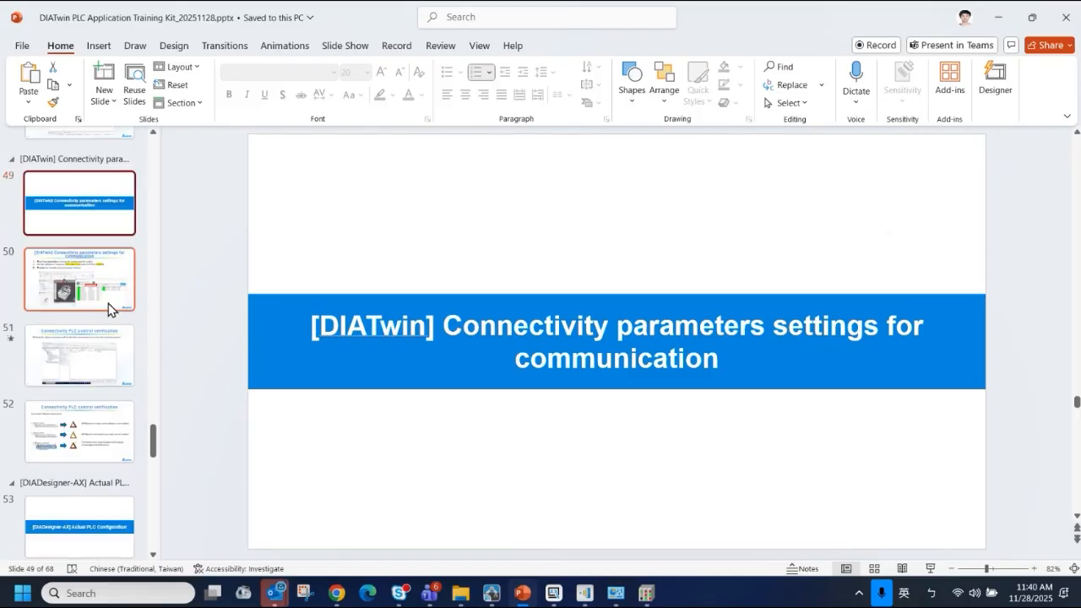
pyautogui.click(72, 285)
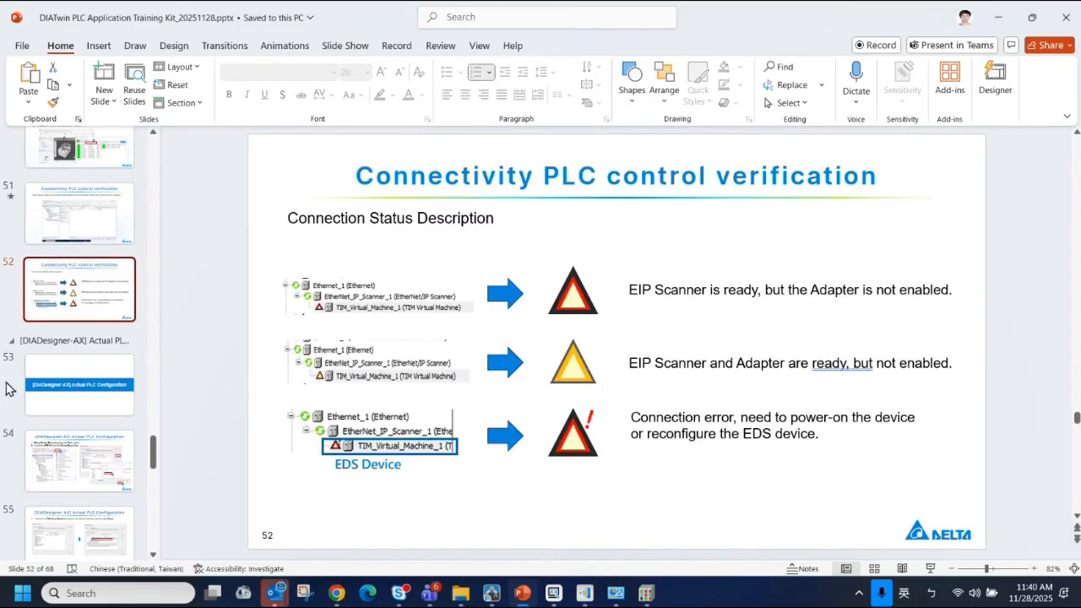
# Show the Actual PLC Configuration section and its slide 54 on installing the EDS file into the Device Repository
pyautogui.click(77, 377)
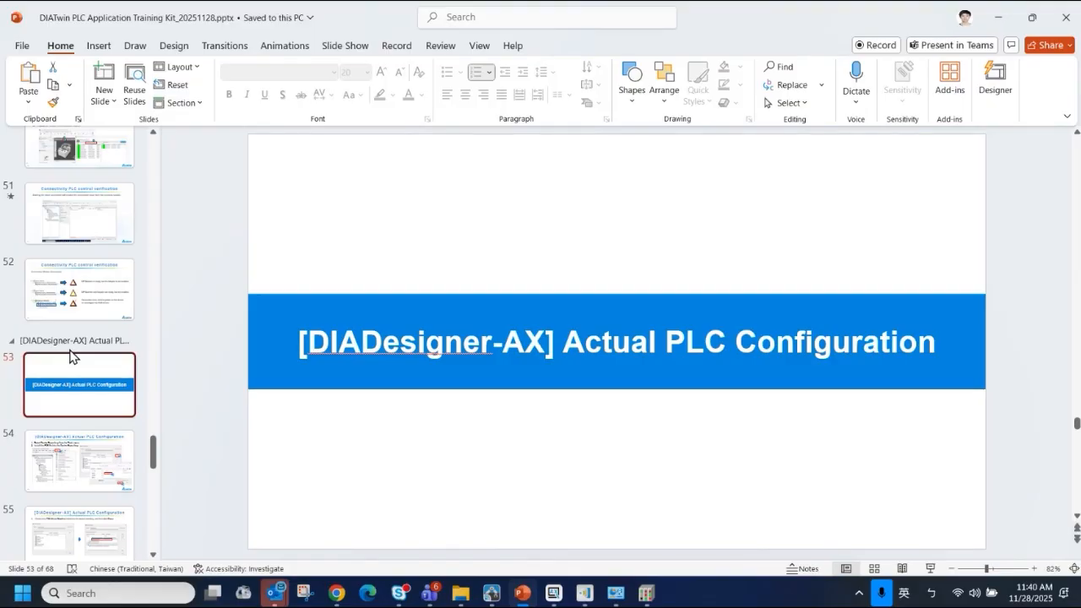
pyautogui.scroll(-4, 84, 460)
pyautogui.click(105, 334)
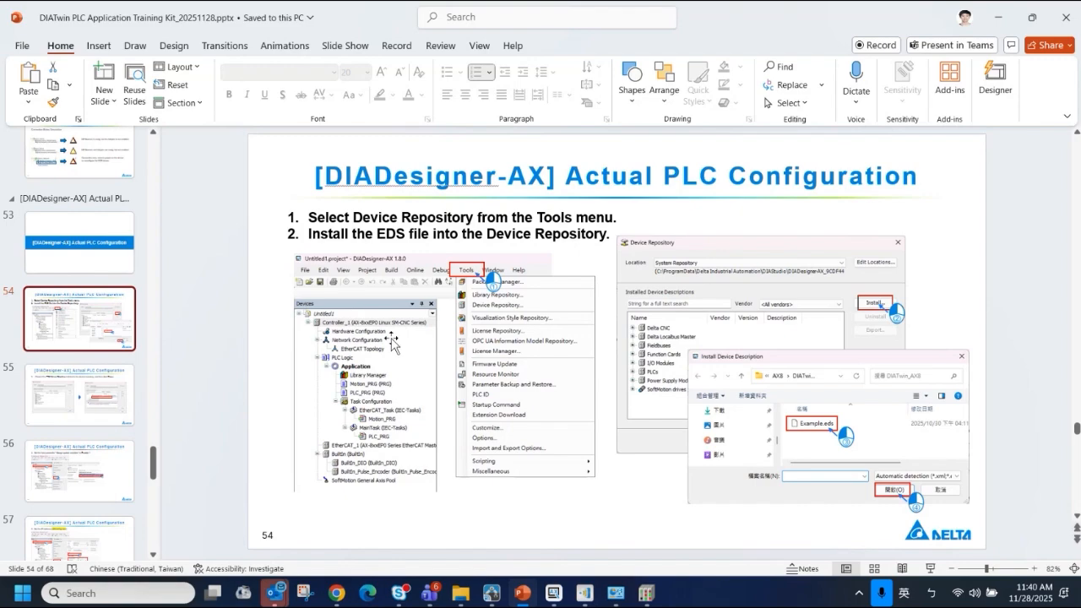
# Review slides 55 to 57 on checking the TIM Virtual Machine device, the "Always update variables" setting and the PLC's IP address
pyautogui.click(105, 390)
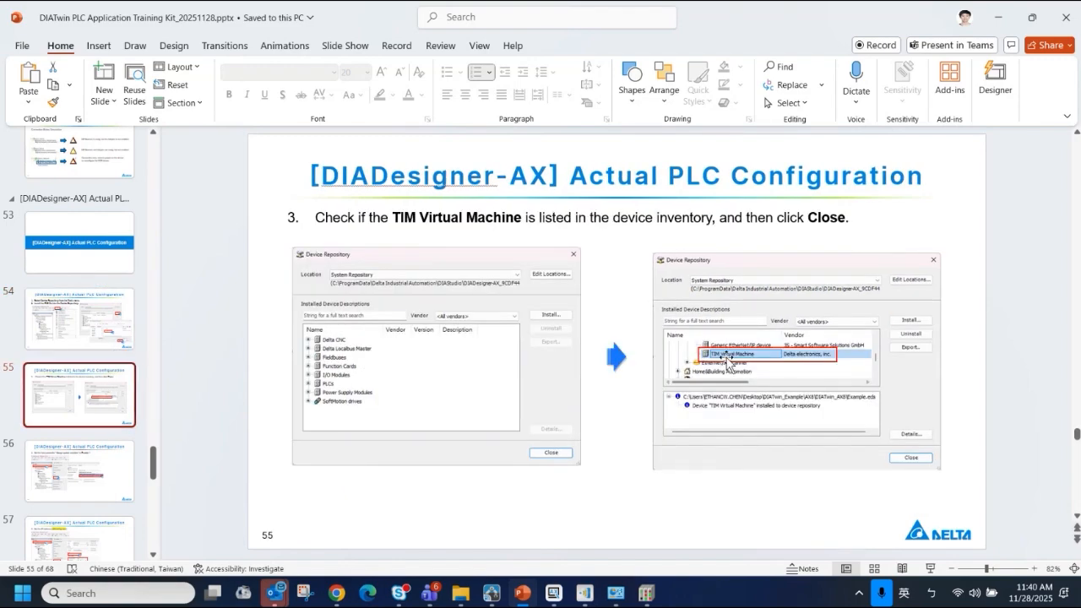
pyautogui.scroll(-1, 727, 365)
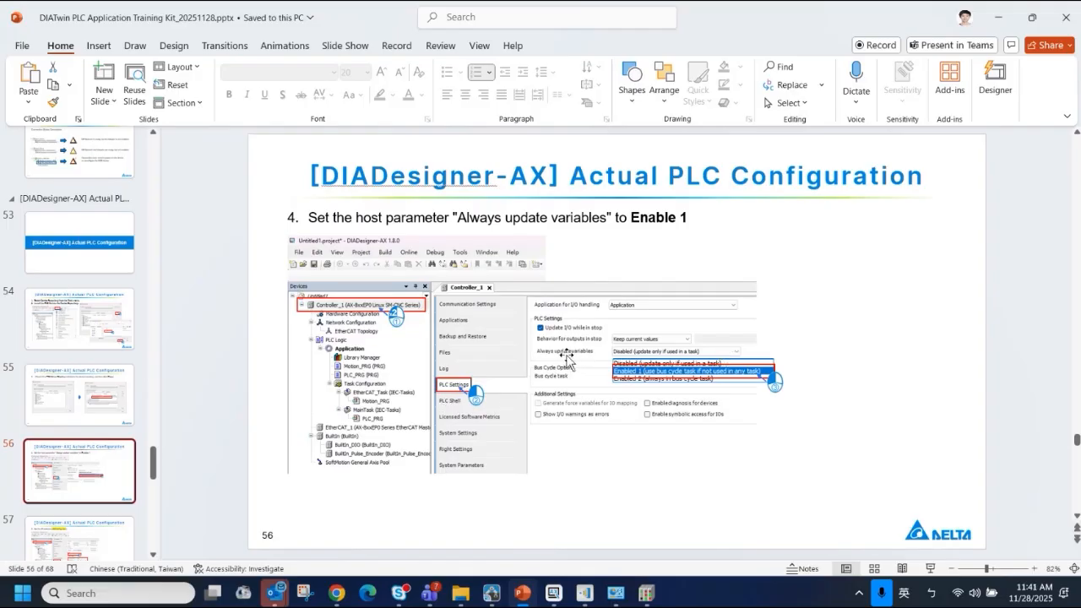
pyautogui.scroll(-1, 567, 361)
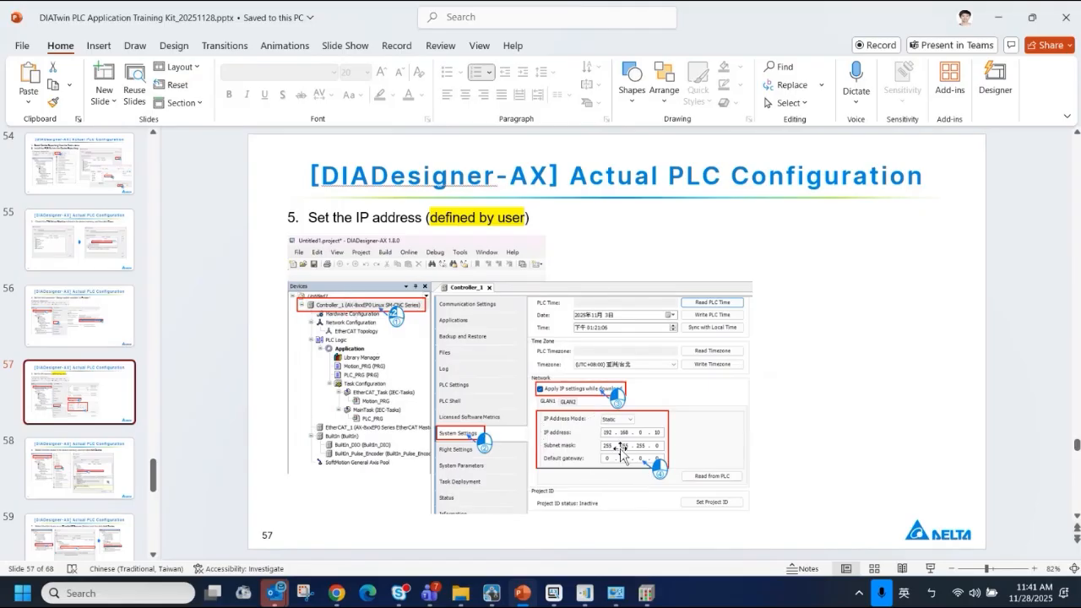
# Review slides 58 to 60 on adding the EtherNet device, the EtherNet/IP Scanner and the TIM Virtual Machine adapter
pyautogui.click(87, 461)
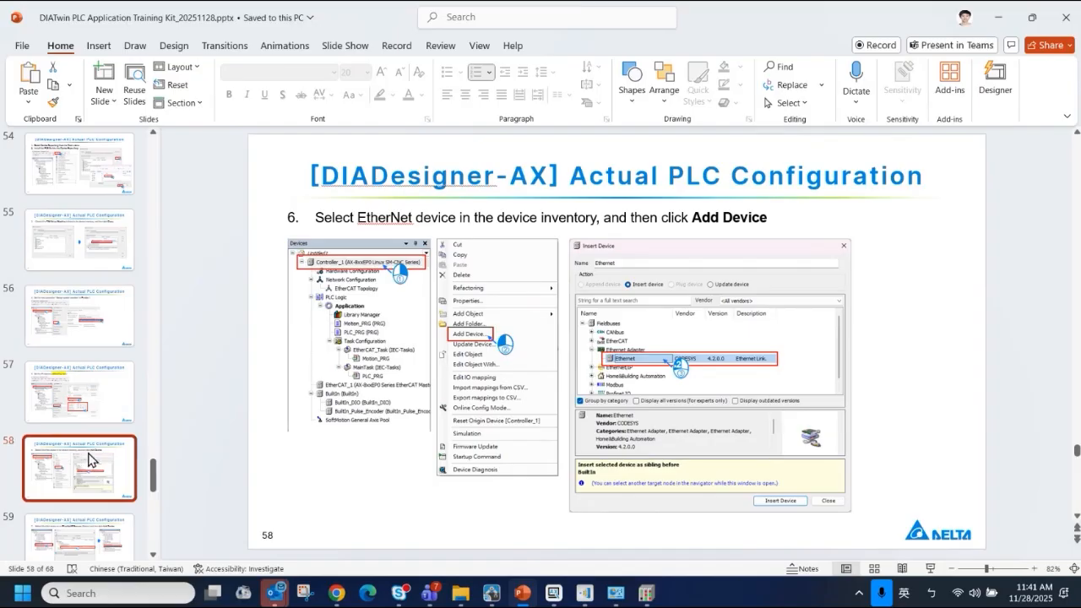
pyautogui.press('Down')
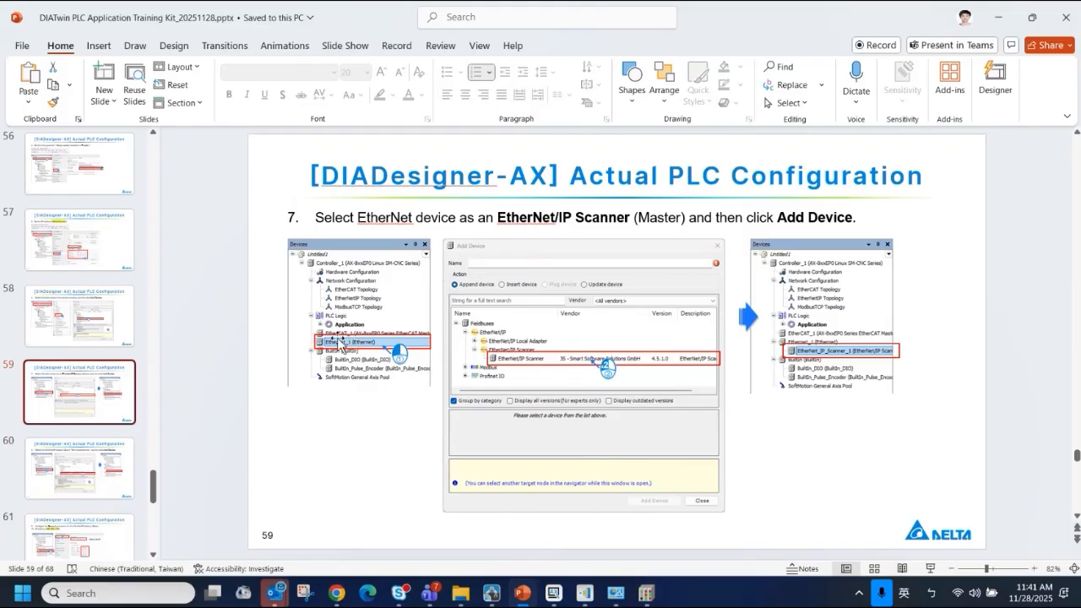
pyautogui.press('Down')
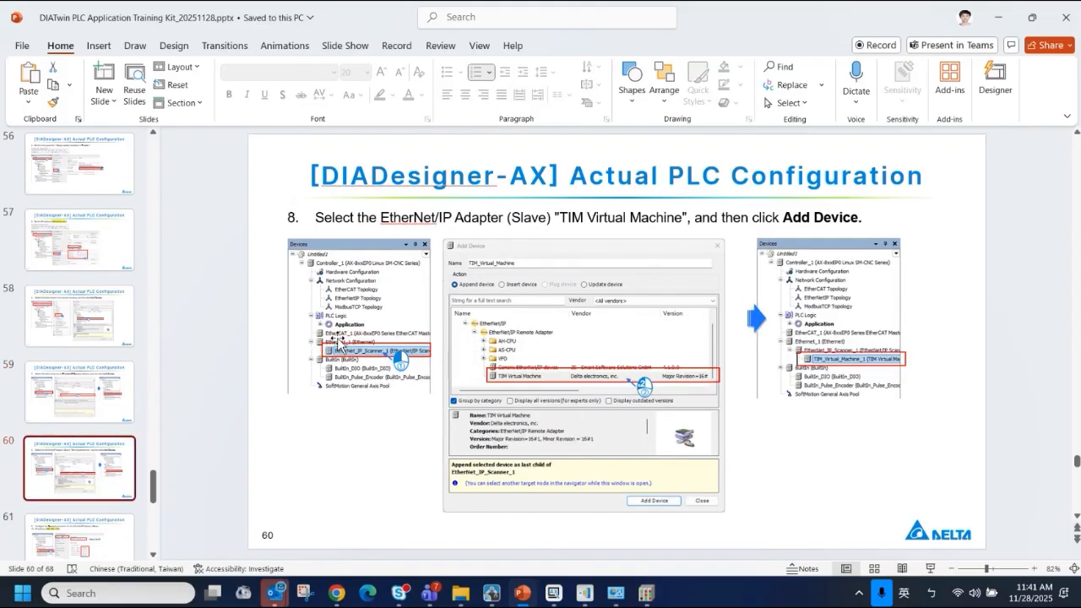
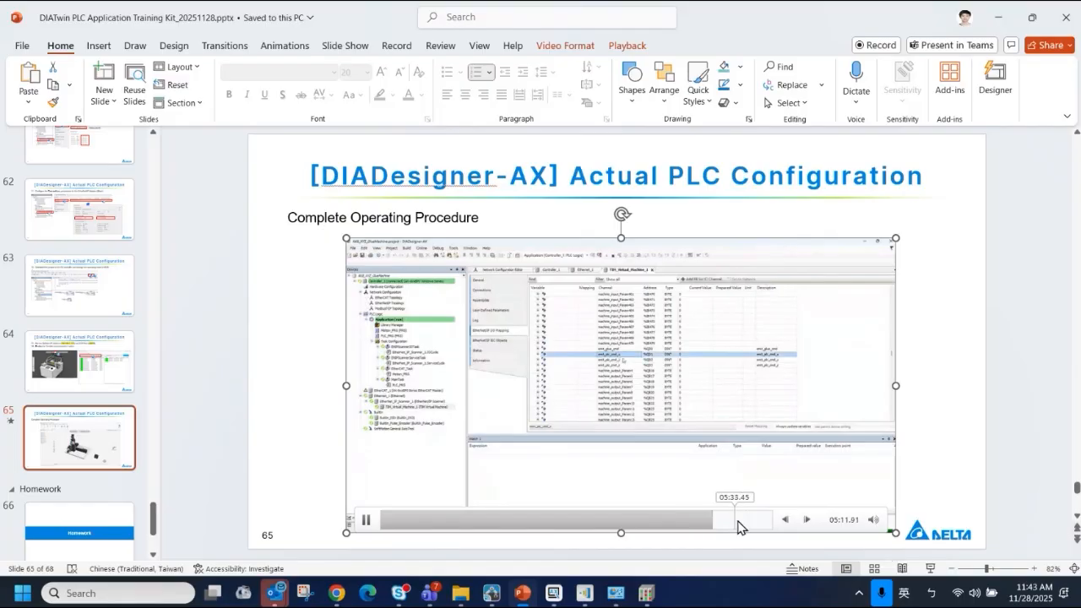
# Present slide 65 full screen, skip through its Complete Operating Procedure video, and end the slide show
pyautogui.click(929, 568)
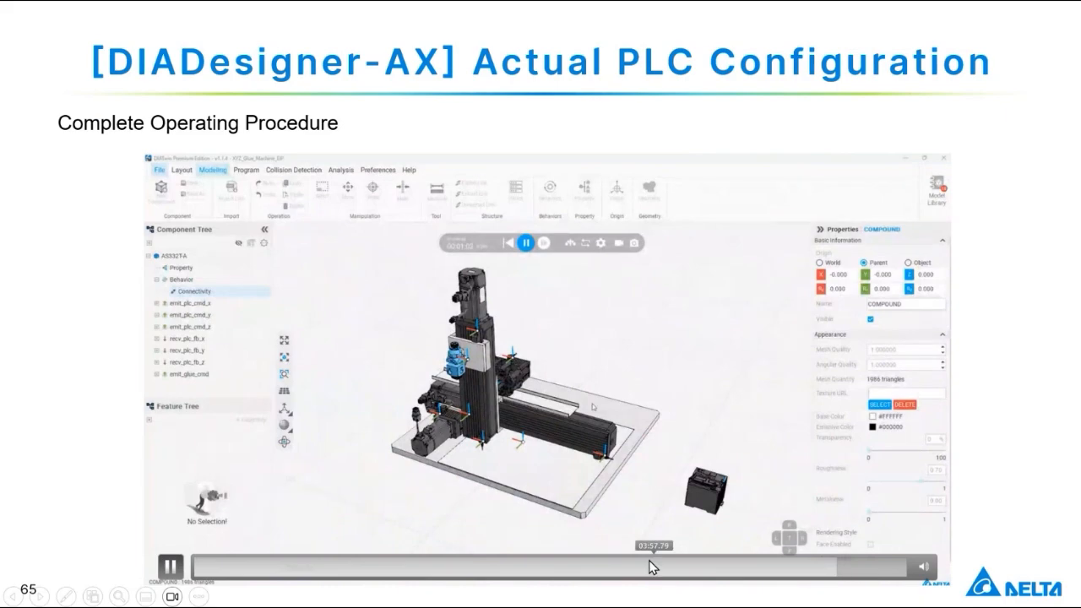
pyautogui.click(667, 568)
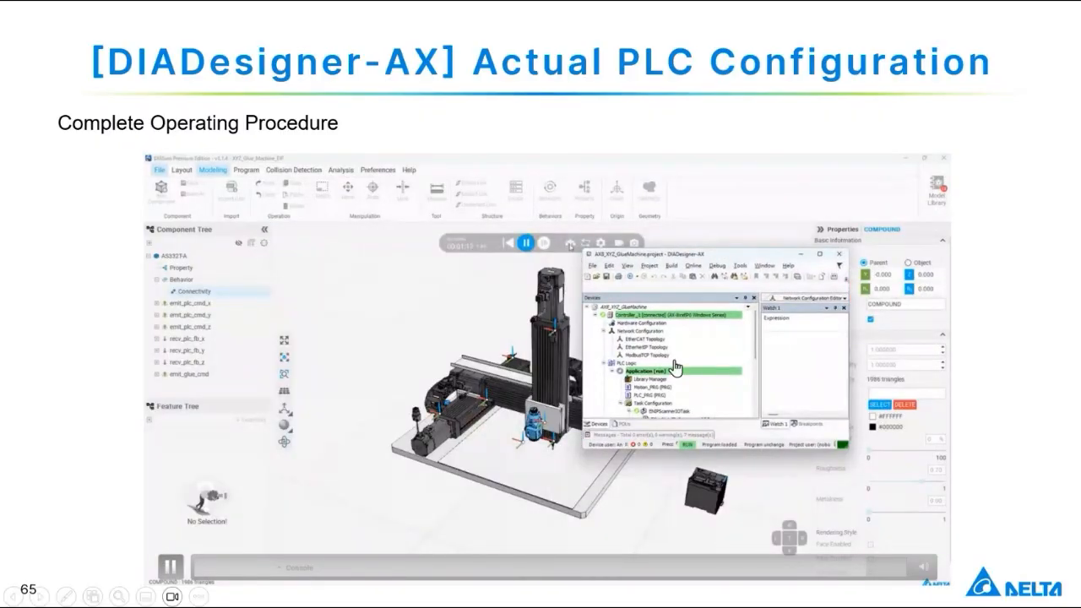
pyautogui.press('Escape')
# Review the Homework section through slide 67 and highlight "using Connectivity" and "conveyor" in the task title
pyautogui.scroll(-2, 76, 440)
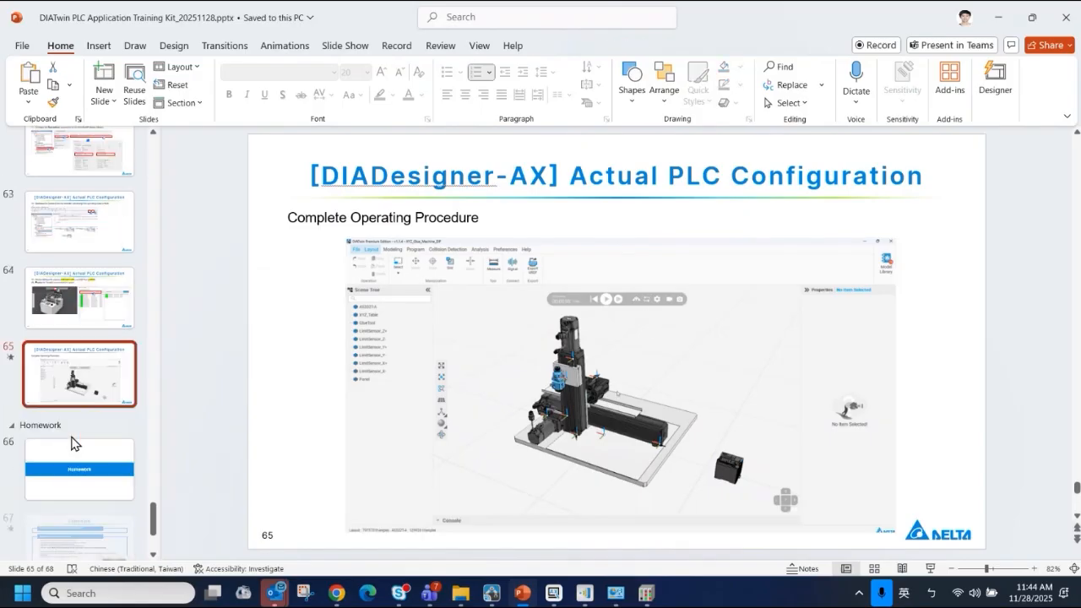
pyautogui.click(97, 405)
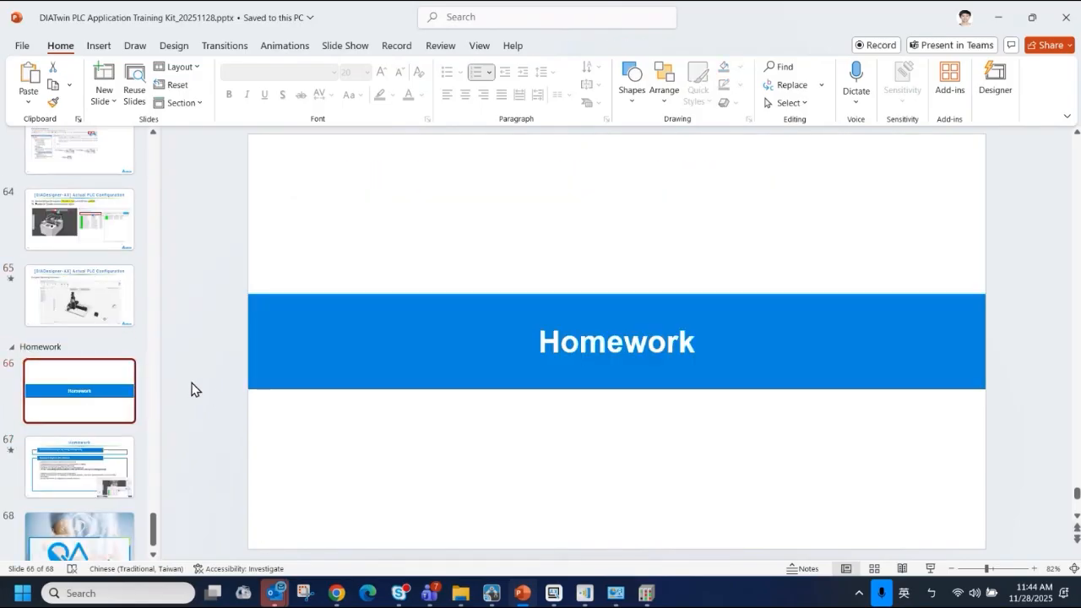
pyautogui.press('Down')
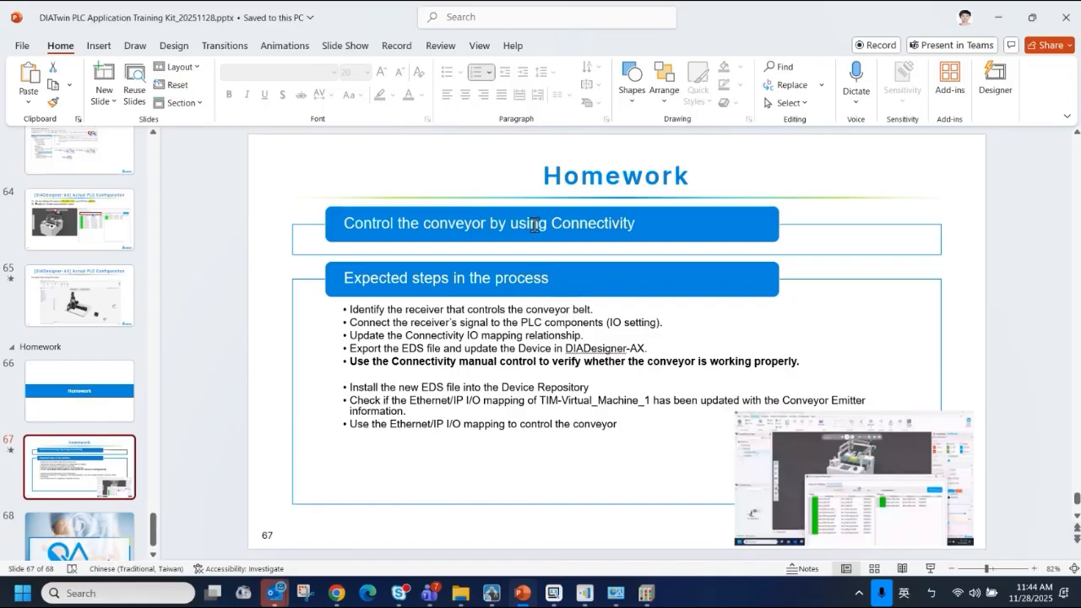
pyautogui.moveTo(534, 225); pyautogui.dragTo(636, 225)
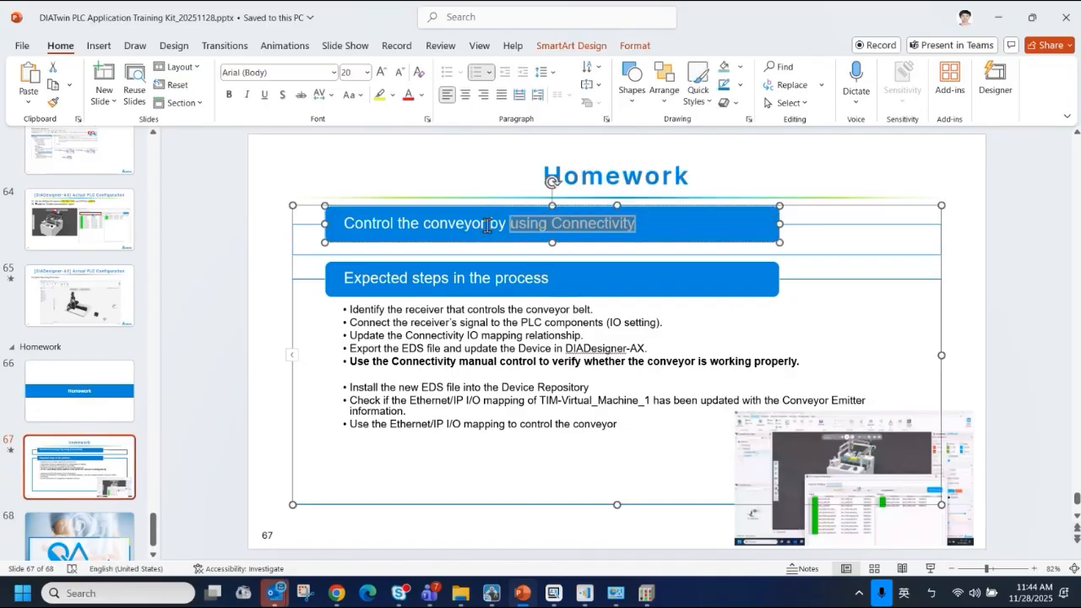
pyautogui.moveTo(487, 224); pyautogui.dragTo(420, 225)
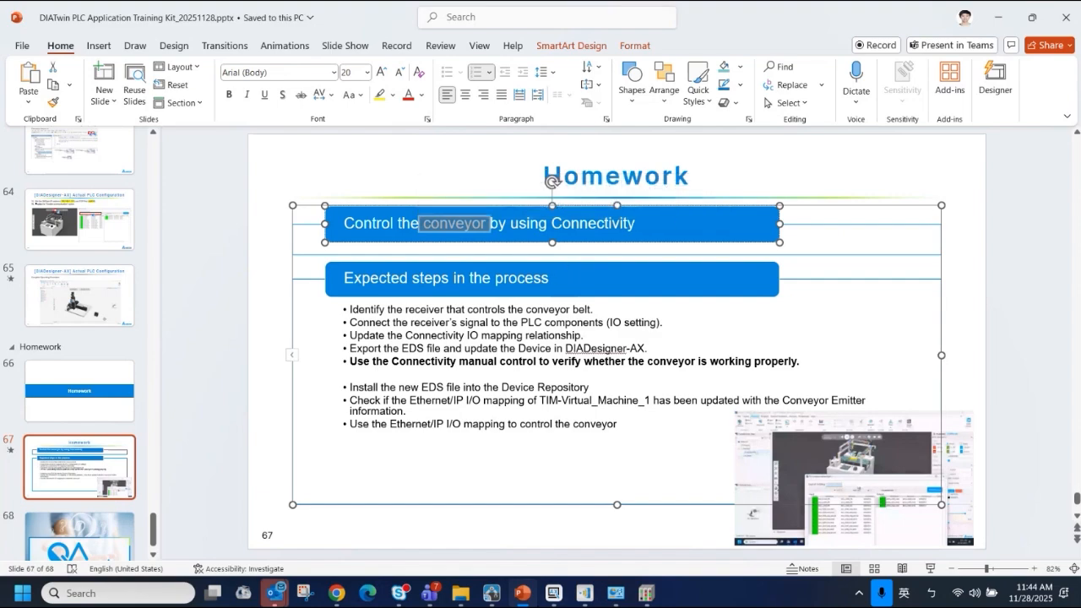
# Switch to the DIATwin Creator Pro training example, maximize its window and reset the simulation
pyautogui.moveTo(492, 593)
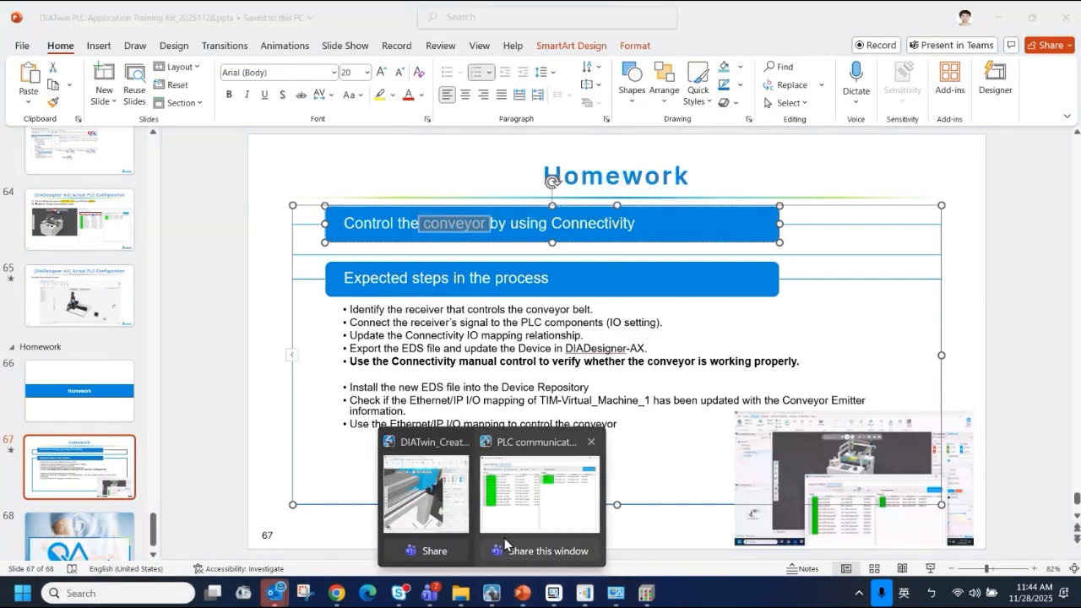
pyautogui.click(463, 504)
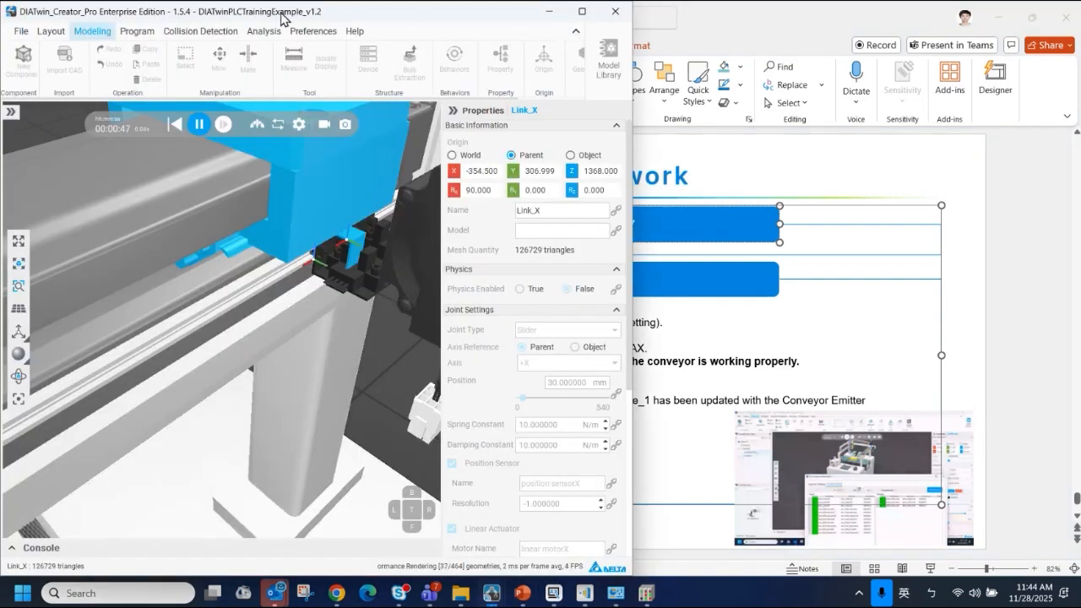
pyautogui.moveTo(189, 17); pyautogui.dragTo(590, 68)
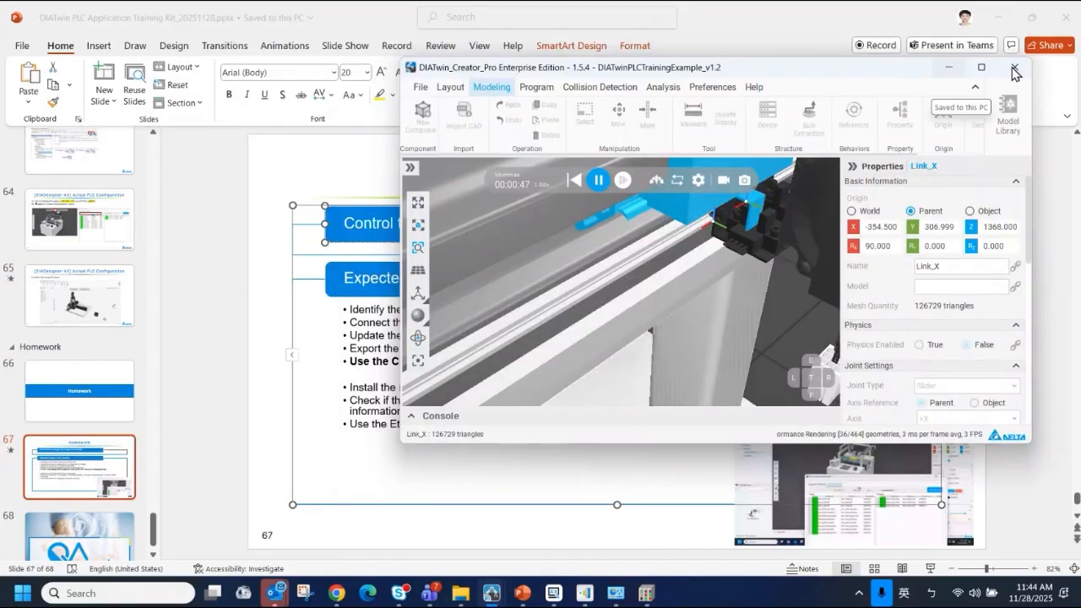
pyautogui.click(982, 67)
pyautogui.click(416, 122)
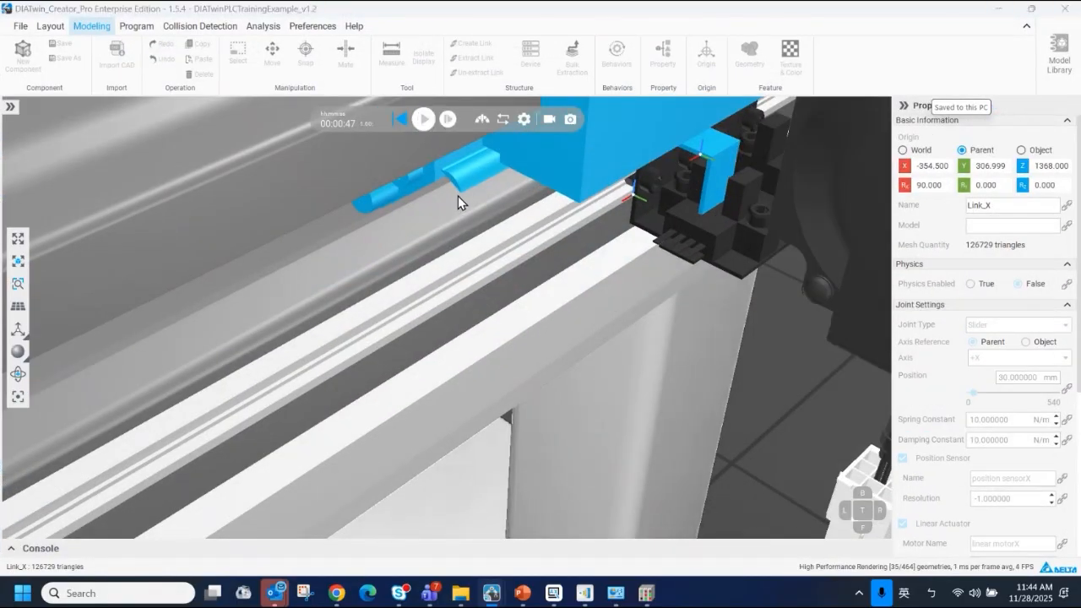
# Locate the Dual Track Conveyor in the machine model and inspect its Track 1 and Track 2 links in the component structure
pyautogui.scroll(-10, 457, 196)
pyautogui.scroll(3, 468, 239)
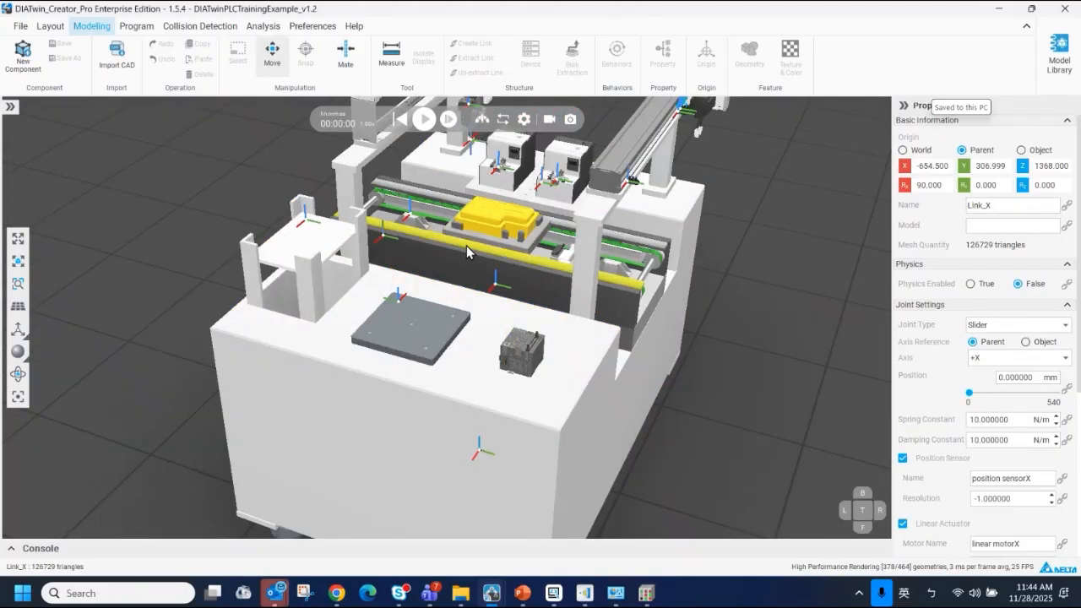
pyautogui.moveTo(469, 246); pyautogui.dragTo(433, 193, button='right')
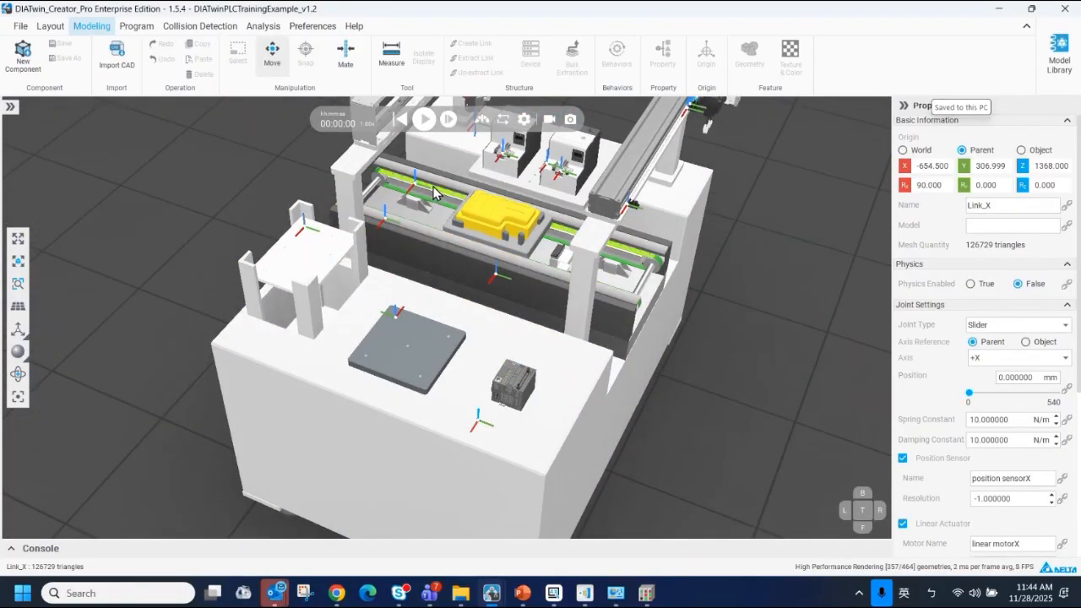
pyautogui.click(434, 193)
pyautogui.click(13, 107)
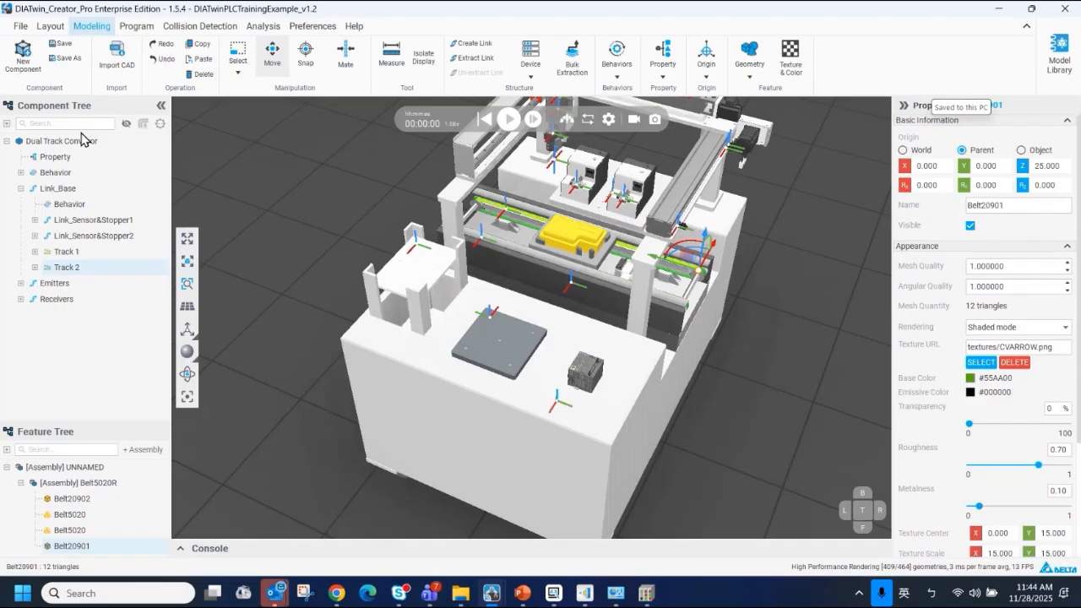
pyautogui.click(534, 221)
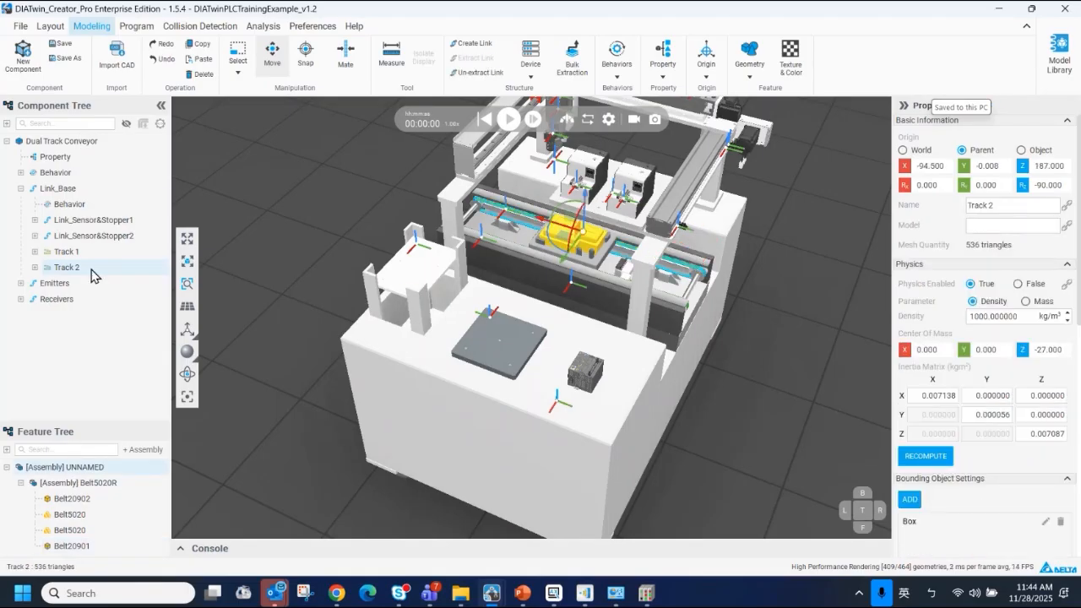
pyautogui.click(70, 253)
pyautogui.click(70, 266)
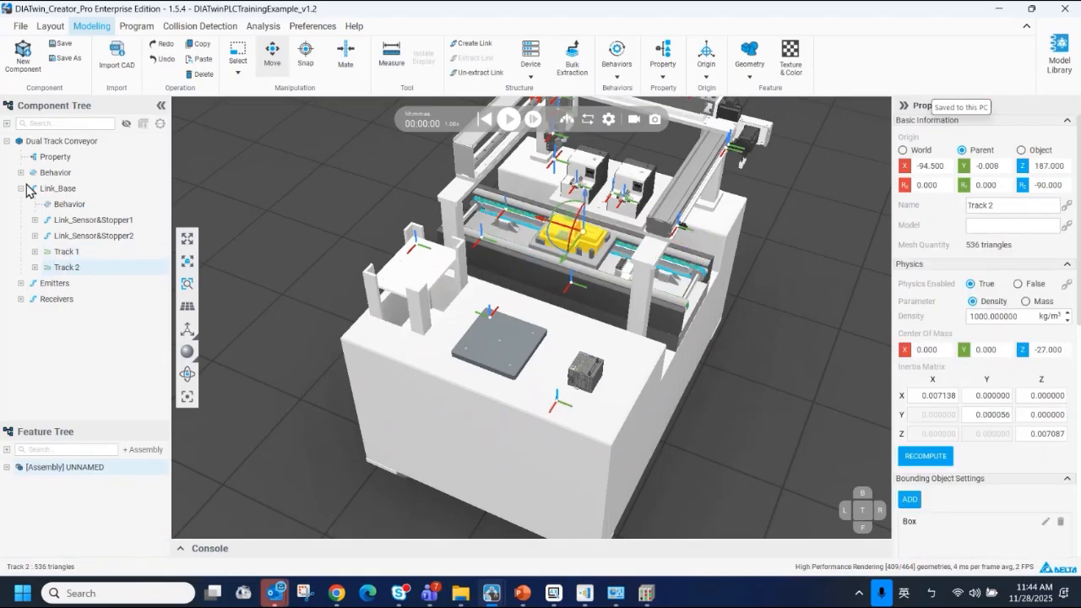
# Check the digital input settings of Conveyor Behavior 1 and Conveyor Behavior 2 to identify the receivers driving the tracks
pyautogui.click(22, 173)
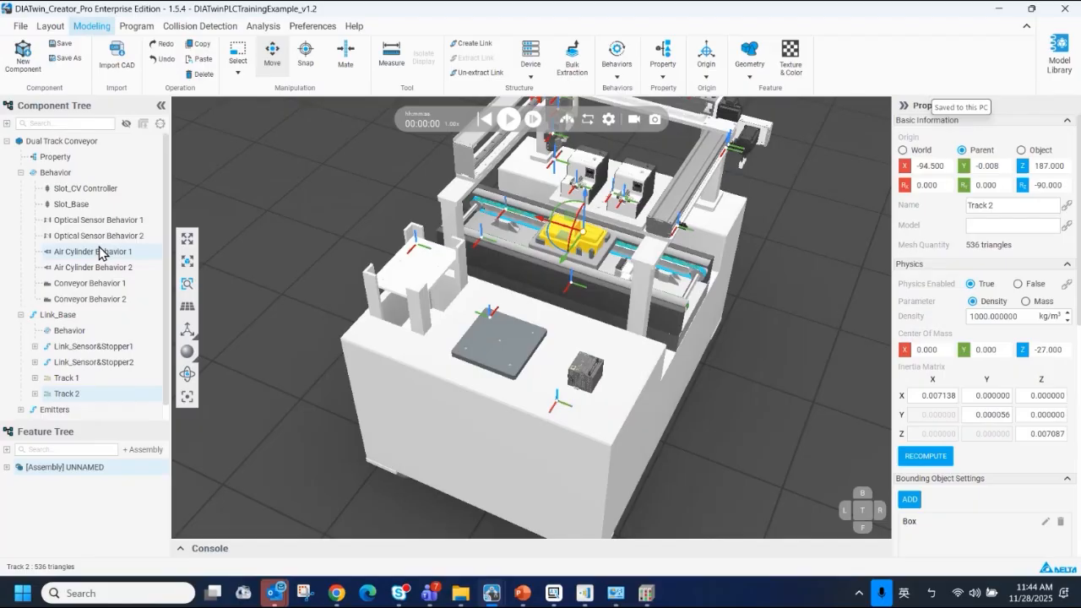
pyautogui.click(102, 285)
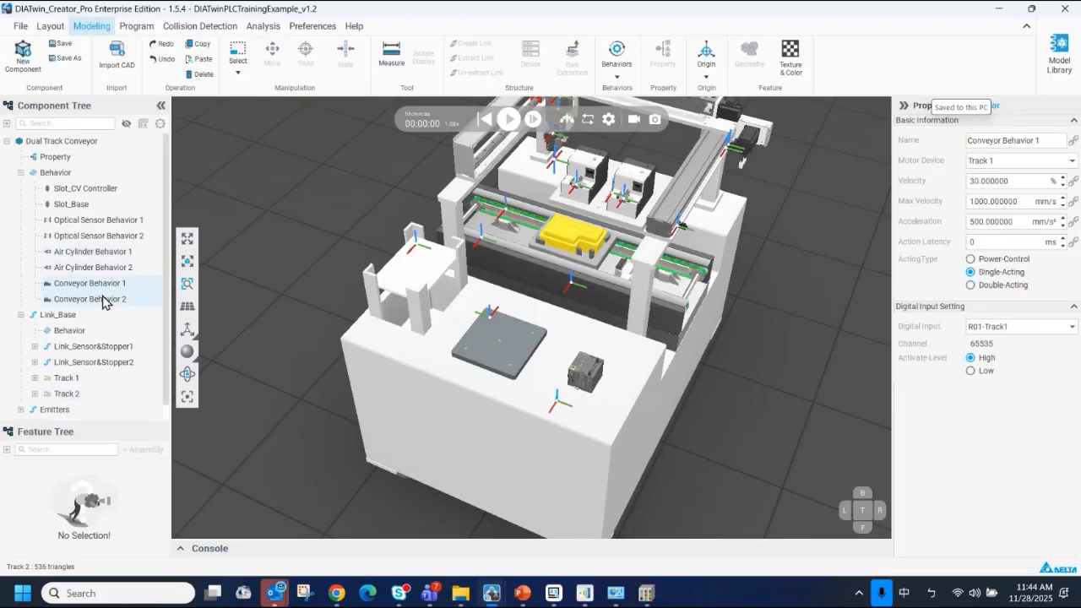
pyautogui.click(102, 300)
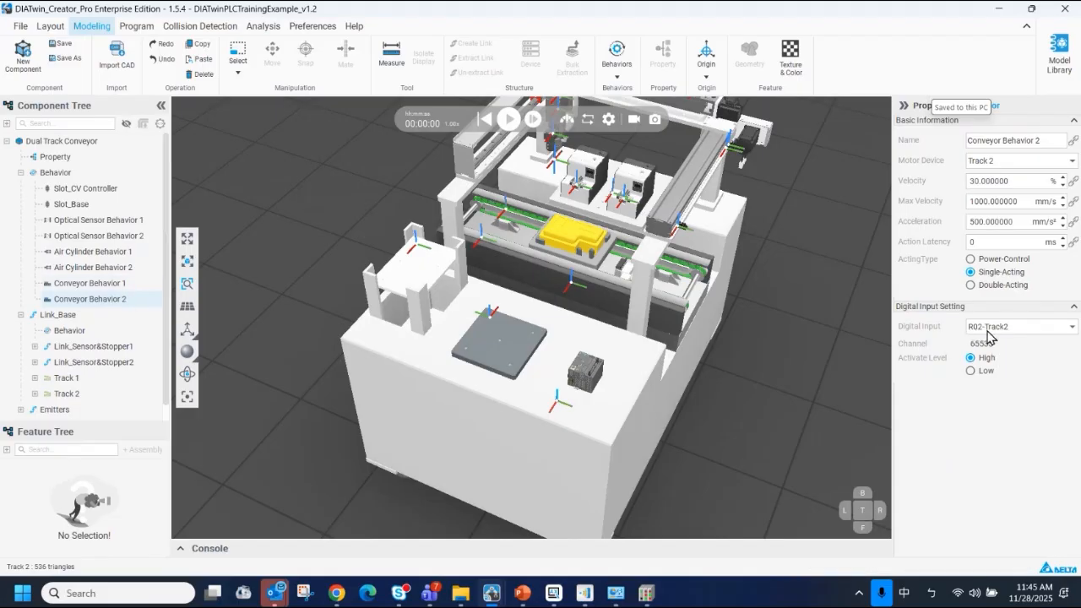
pyautogui.click(123, 285)
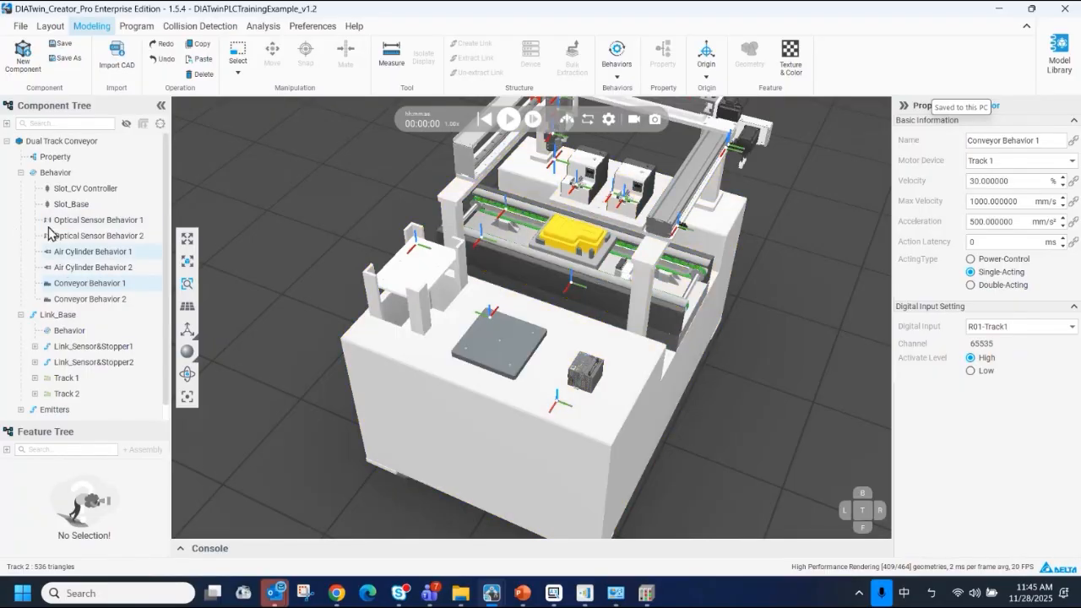
# Open the signal I/O Settings and include the Dual Track Conveyor and AS332T-A components for connection
pyautogui.click(126, 27)
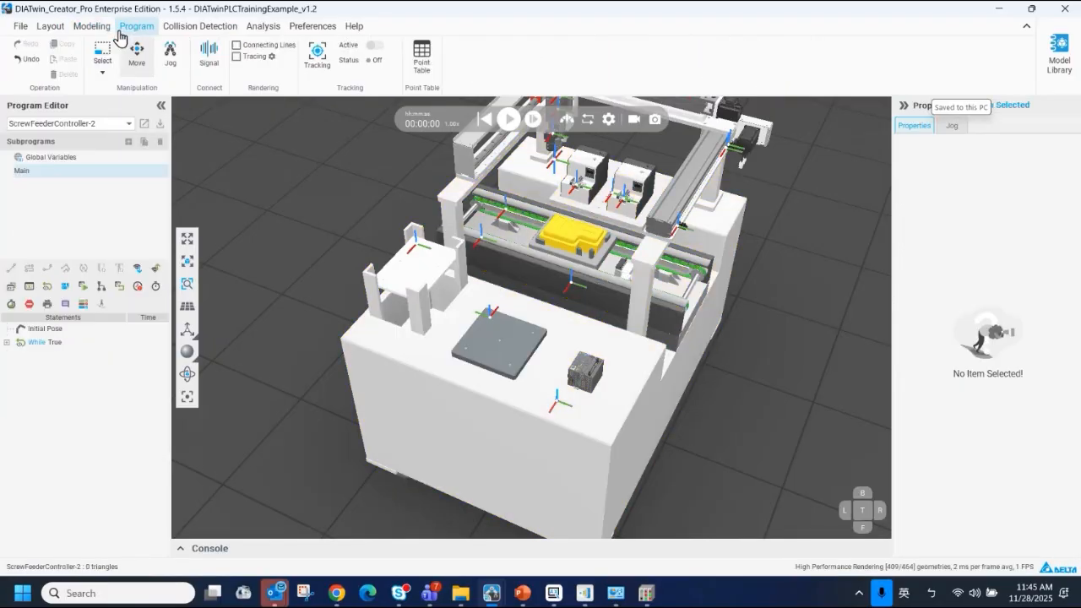
pyautogui.click(211, 59)
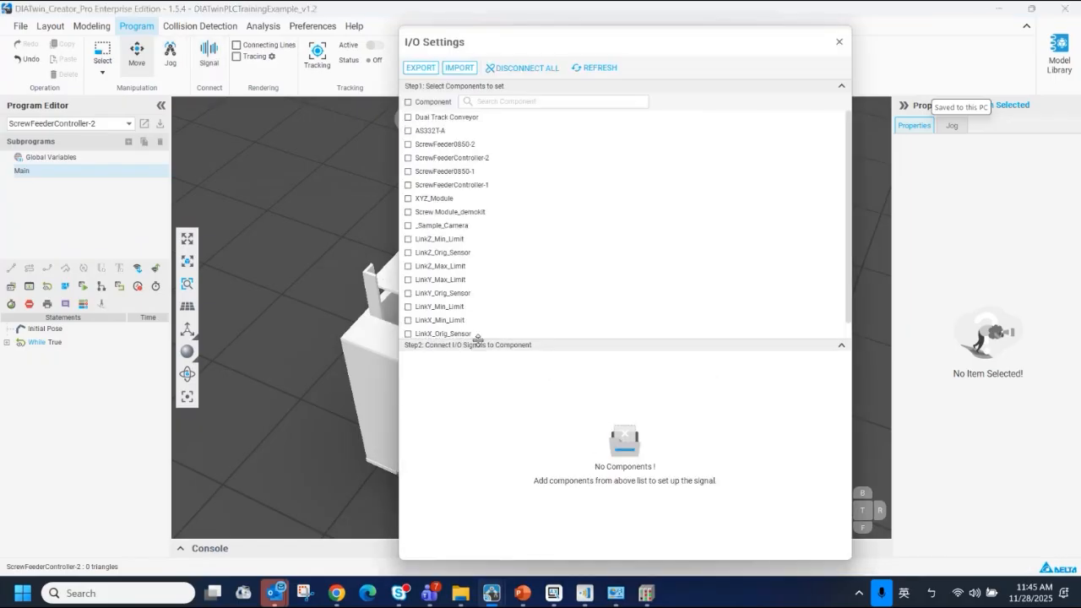
pyautogui.click(408, 117)
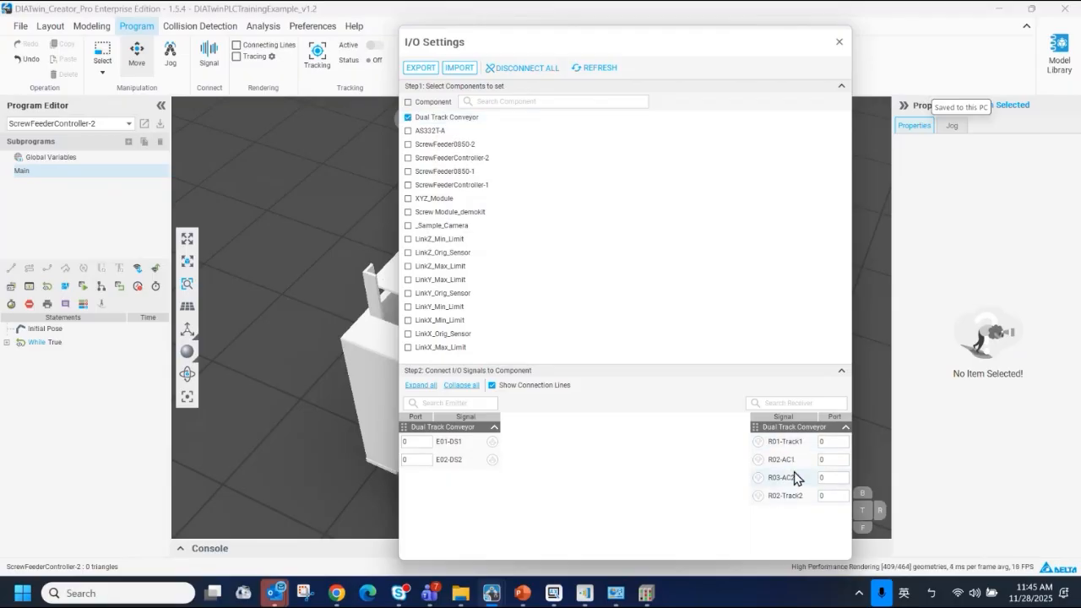
pyautogui.click(408, 132)
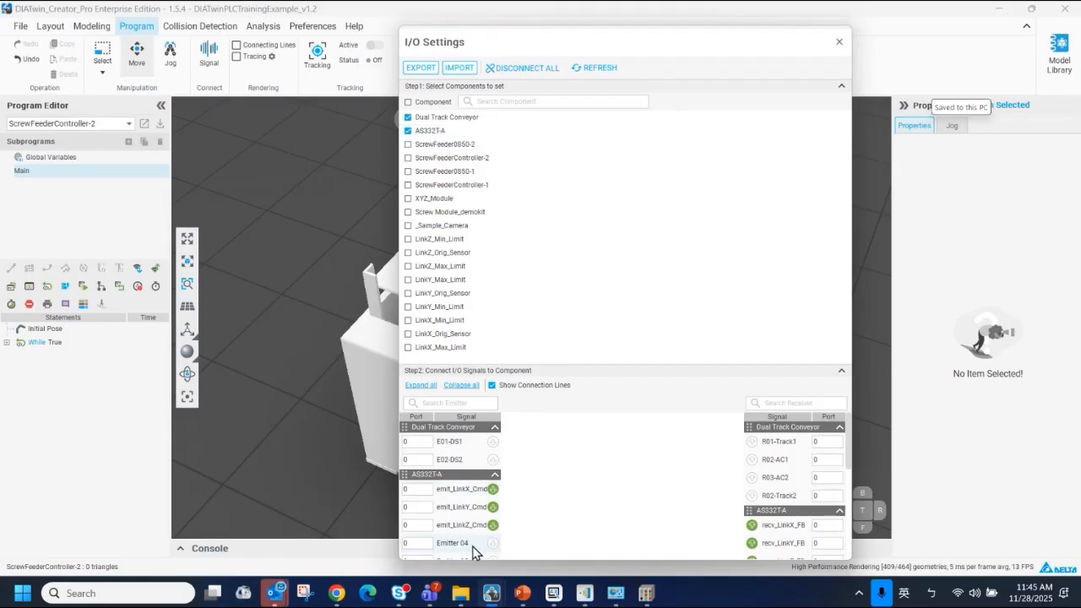
pyautogui.scroll(-1, 473, 531)
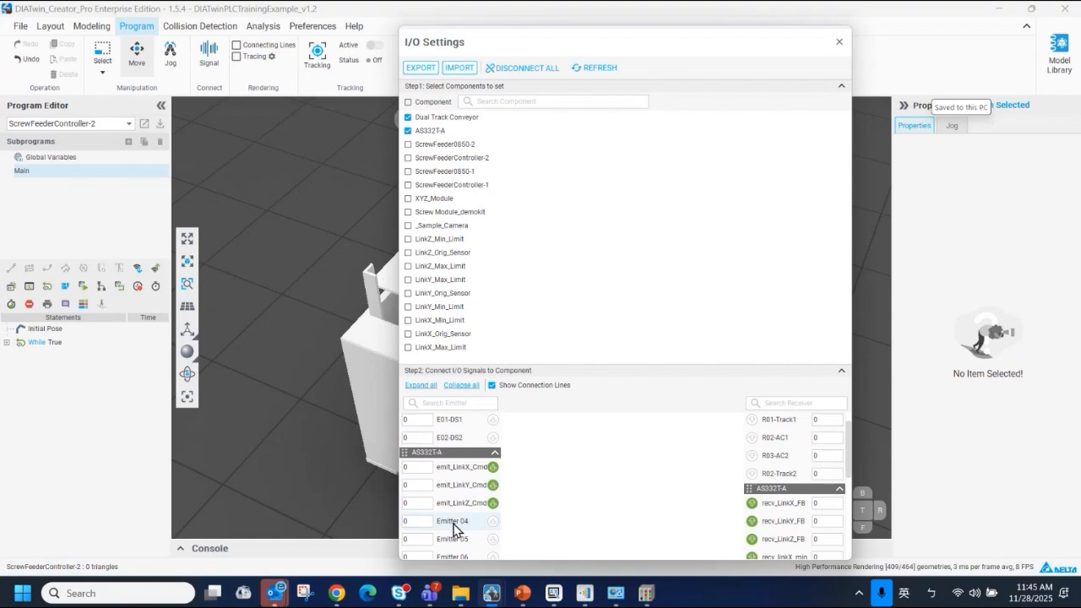
# Rename Emitter 04 under the AS332T-A component's Link_Base to "Conveyor"
pyautogui.click(50, 26)
pyautogui.click(26, 158)
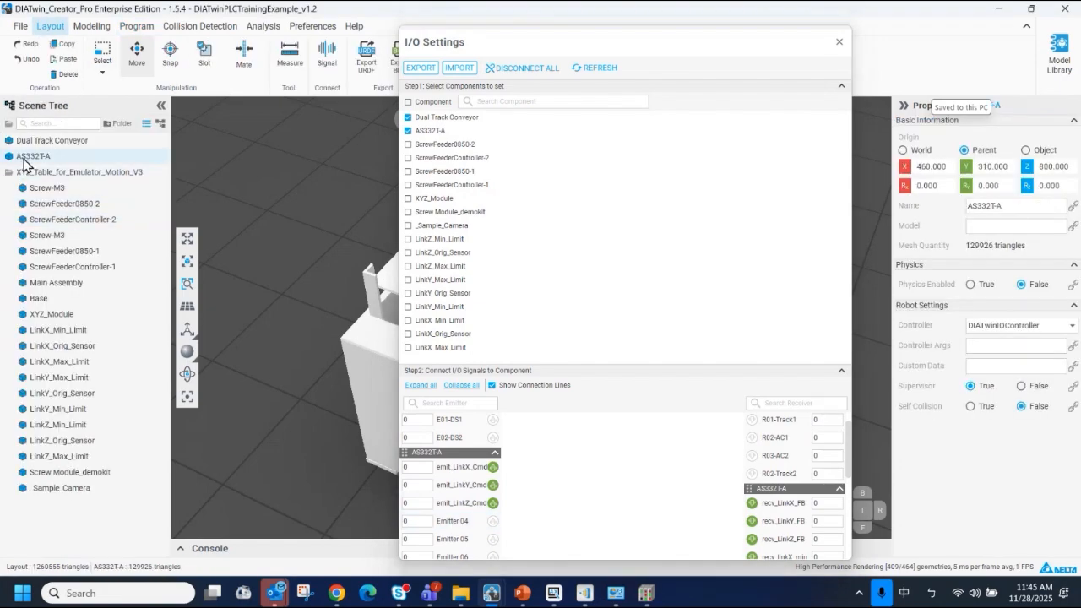
pyautogui.click(100, 30)
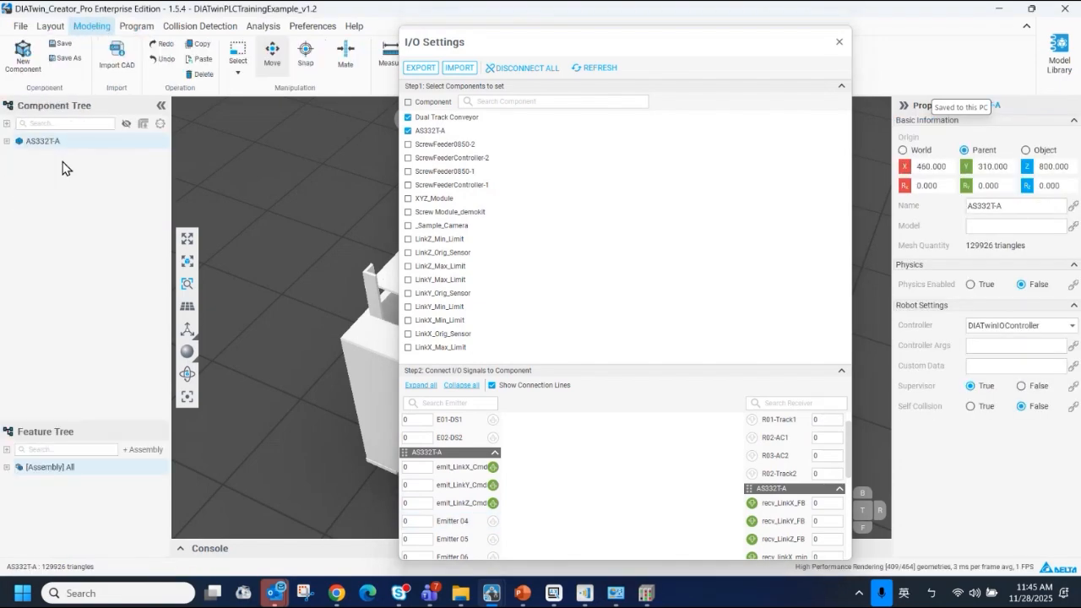
pyautogui.click(7, 142)
pyautogui.click(20, 188)
pyautogui.click(72, 267)
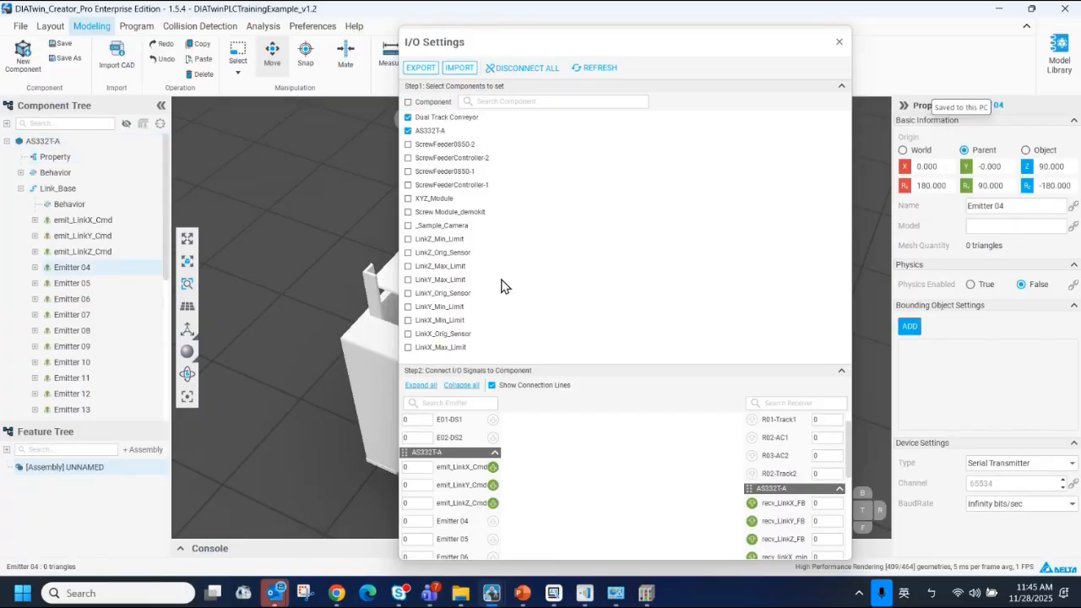
pyautogui.click(1023, 207)
pyautogui.write('C_')
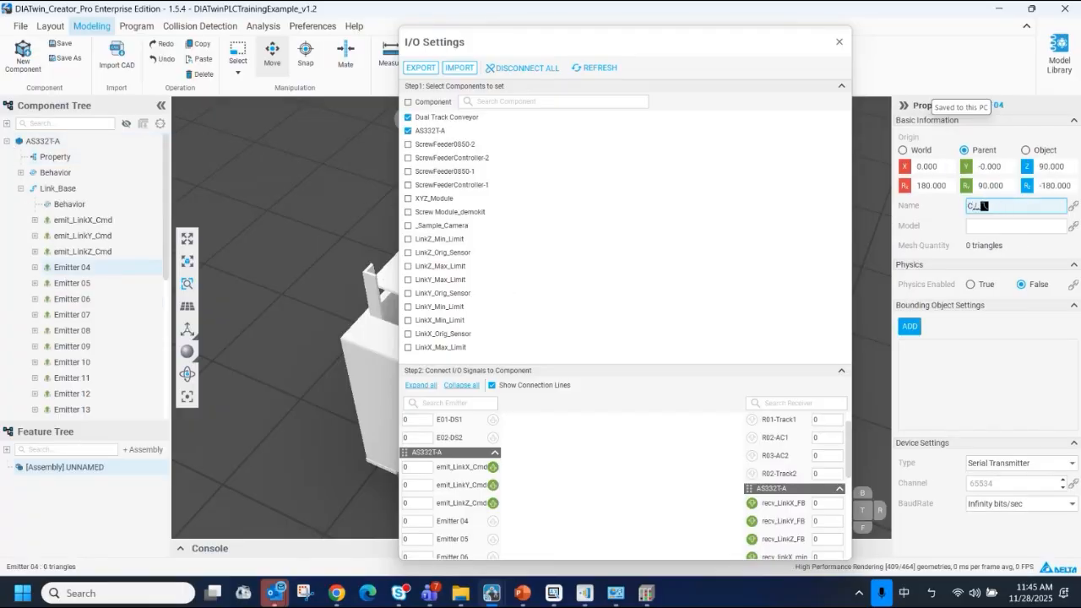
pyautogui.press('shift')
pyautogui.write('onveyor')
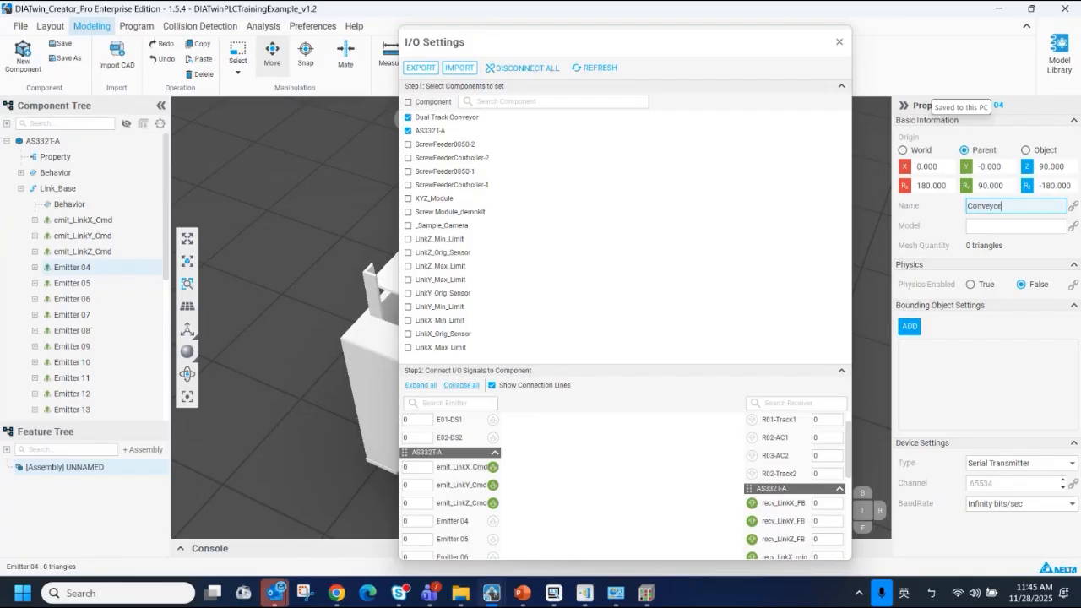
# Refresh the I/O Settings, connect the Conveyor emitter to the R01-Track1 and R02-Track2 receivers, and close the dialog
pyautogui.click(598, 69)
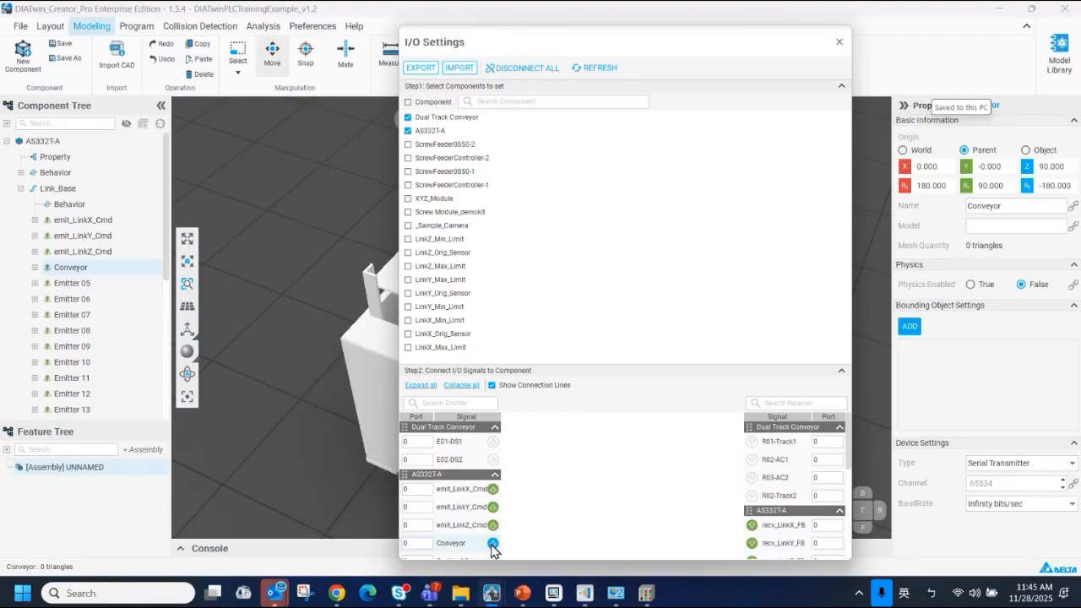
pyautogui.moveTo(492, 544); pyautogui.dragTo(756, 449)
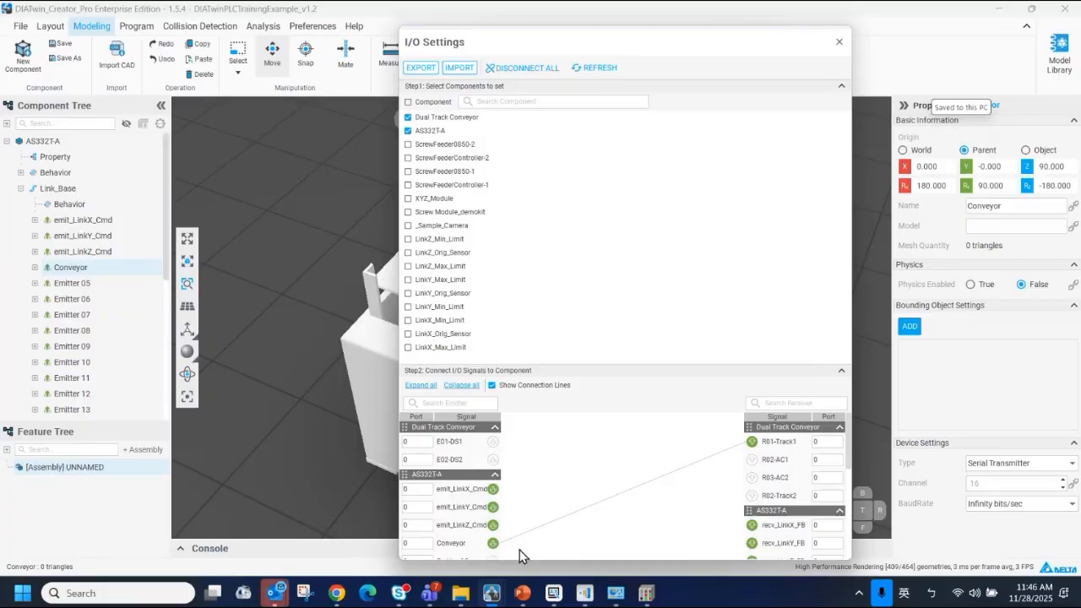
pyautogui.moveTo(751, 500); pyautogui.dragTo(493, 543)
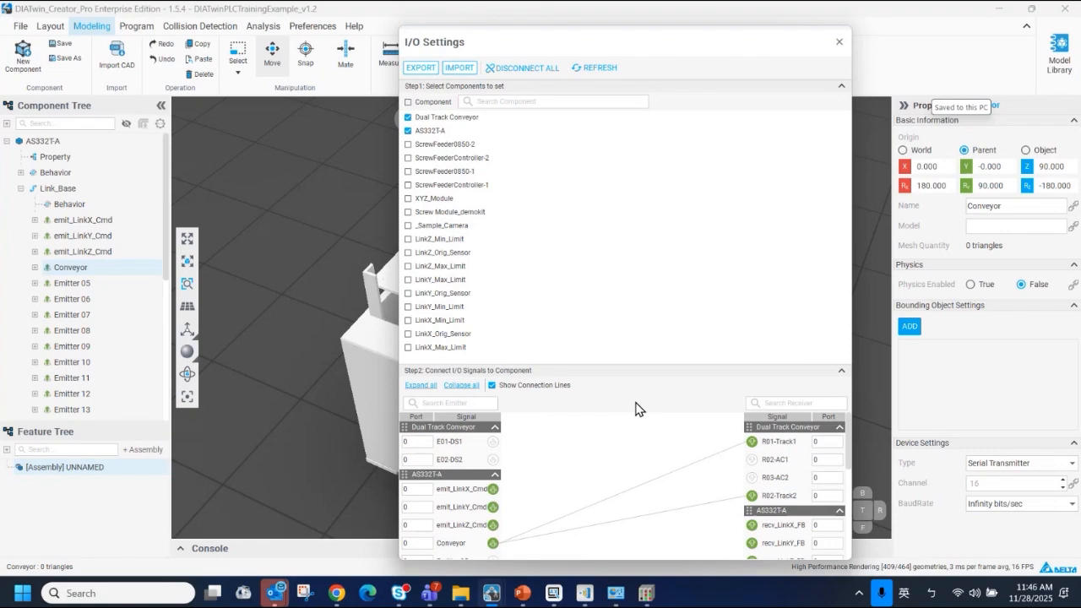
pyautogui.click(839, 42)
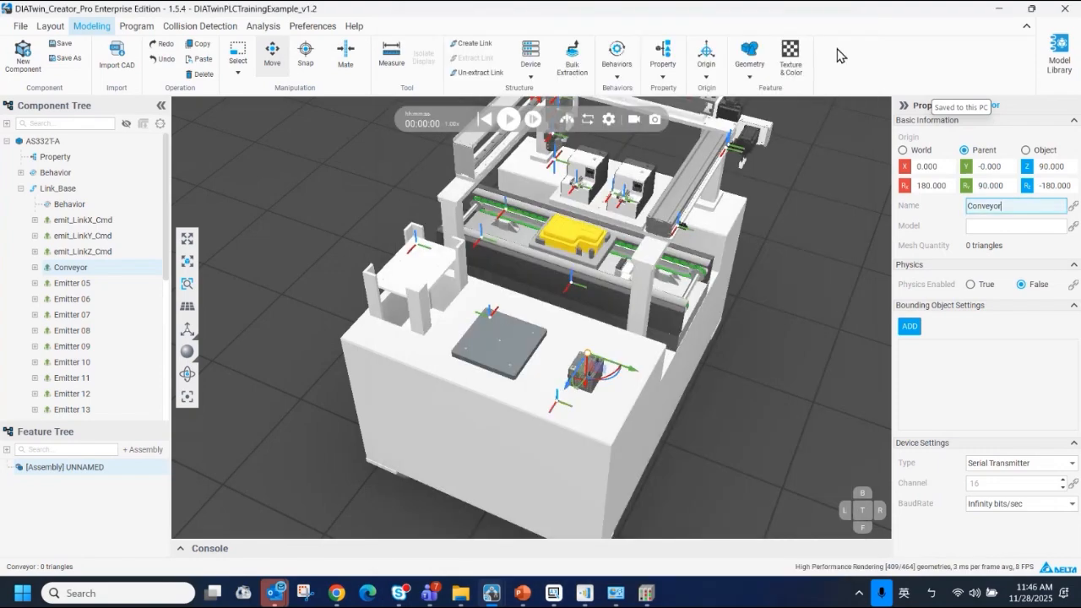
# Open the PLC communication plugin through the AS332T-A component's Connectivity behavior and refresh the I/O list in its export settings
pyautogui.click(20, 172)
pyautogui.click(62, 190)
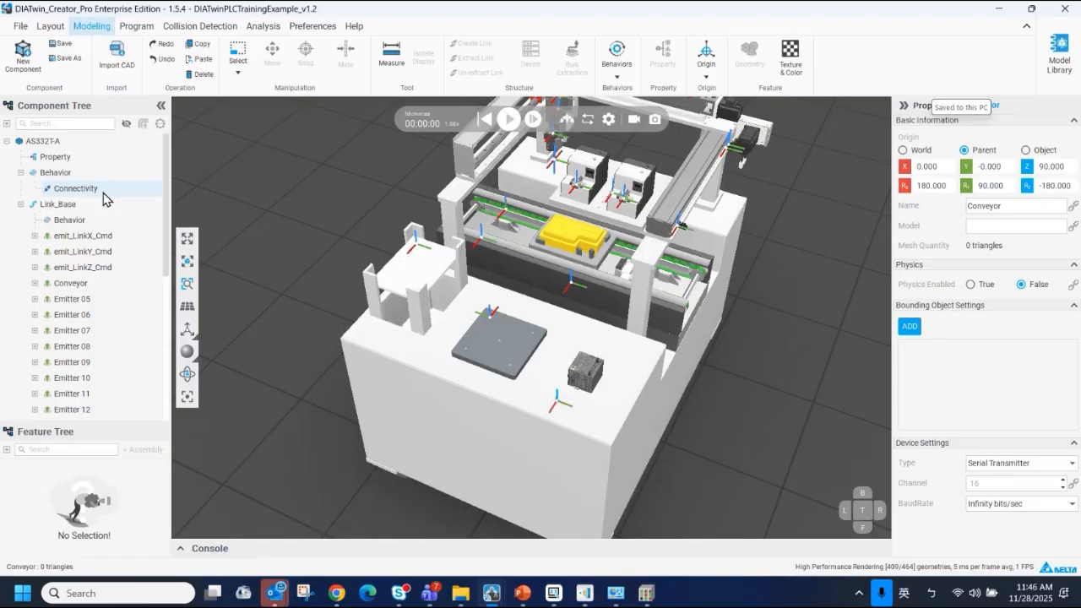
pyautogui.click(82, 190)
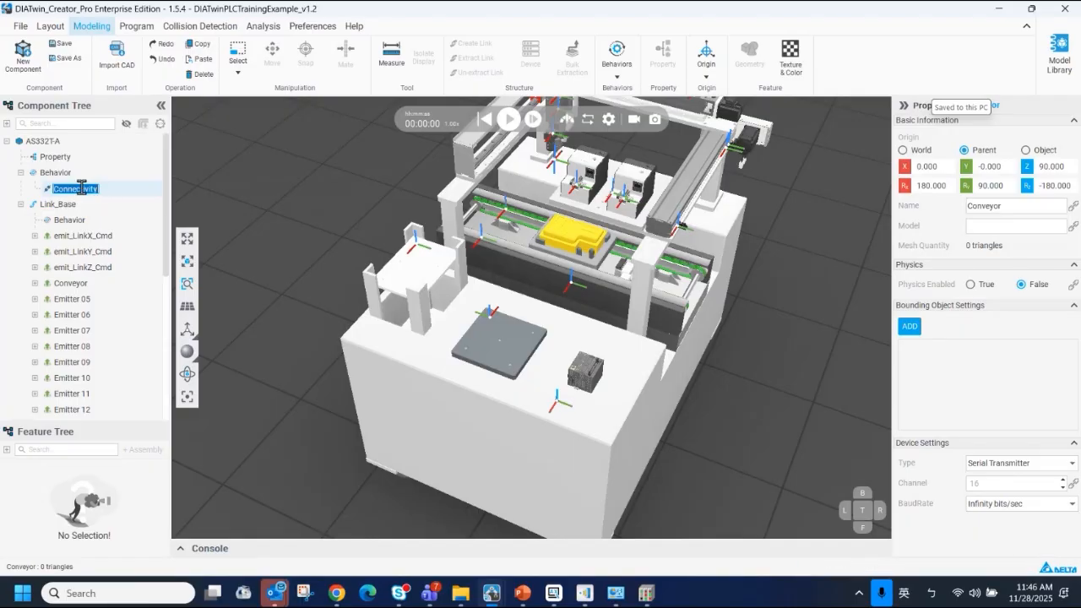
pyautogui.moveTo(491, 592)
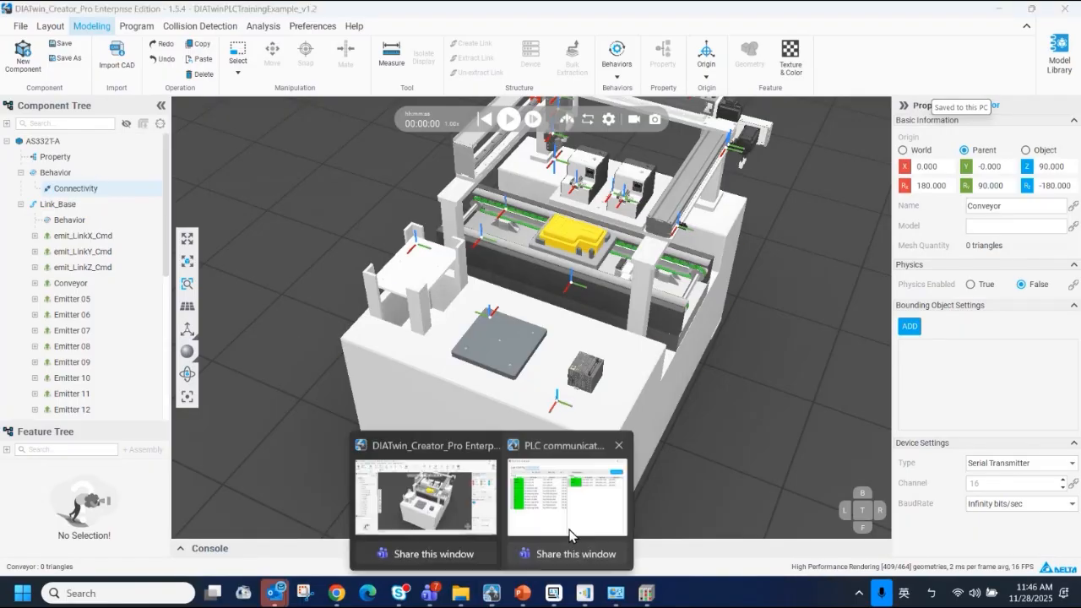
pyautogui.click(576, 527)
pyautogui.click(456, 191)
pyautogui.moveTo(548, 162); pyautogui.dragTo(417, 116)
pyautogui.scroll(5, 335, 346)
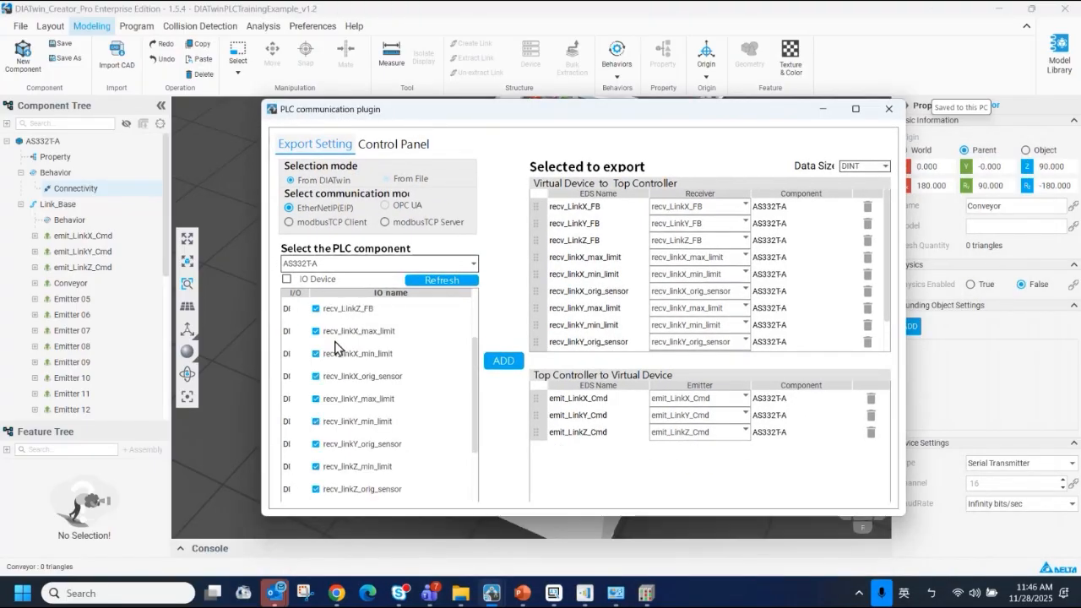
pyautogui.scroll(2, 321, 356)
pyautogui.scroll(-5, 321, 363)
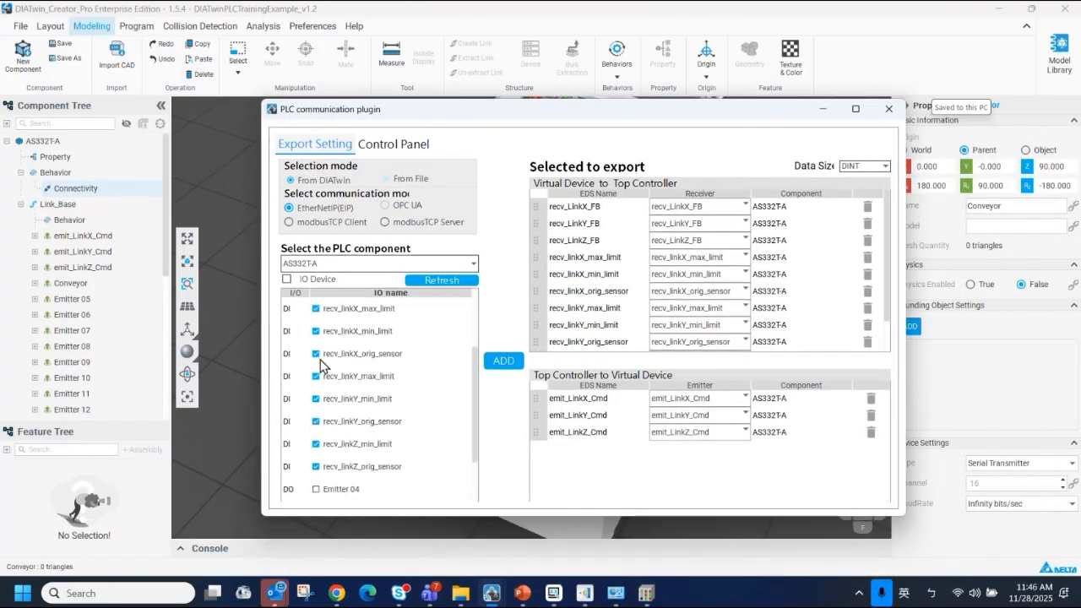
pyautogui.click(436, 280)
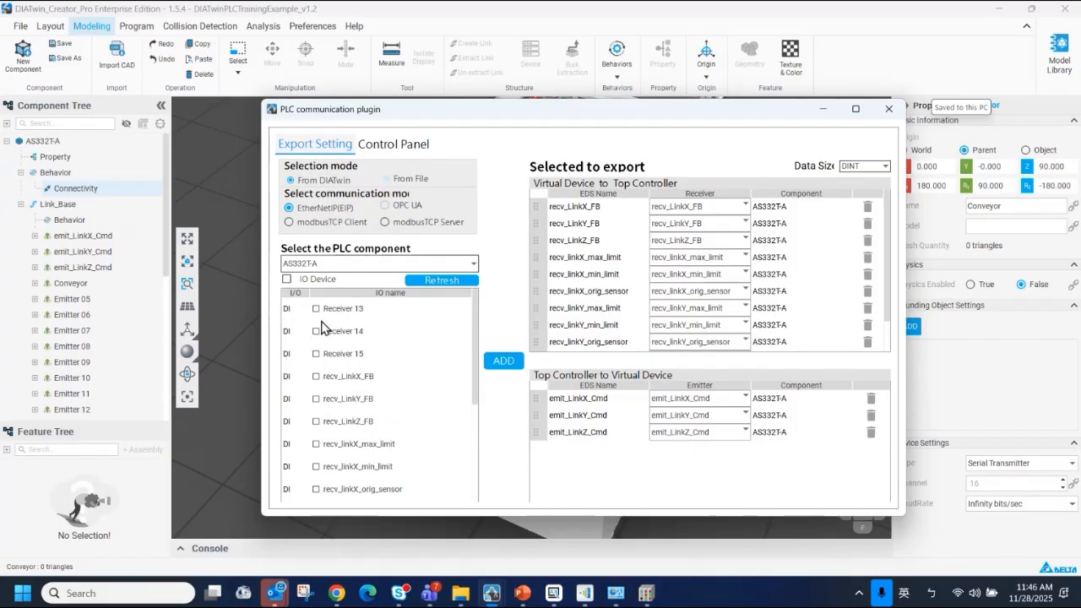
# Select the Conveyor output and all LinkX, LinkY and LinkZ limit and origin sensor receivers in the AS332T-A I/O list
pyautogui.scroll(-3, 327, 388)
pyautogui.click(317, 421)
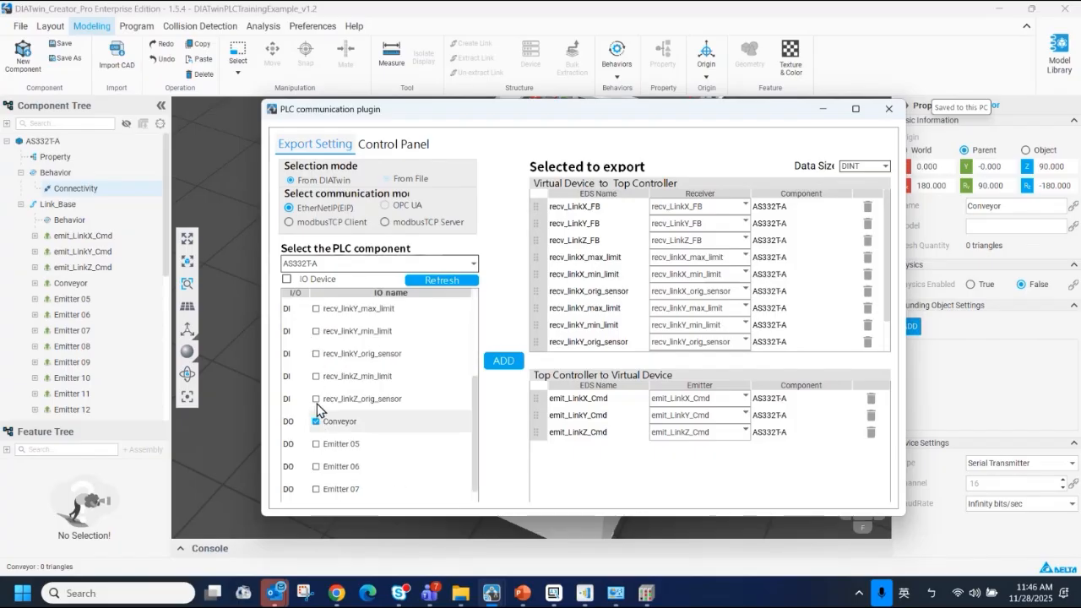
pyautogui.click(317, 398)
pyautogui.click(316, 376)
pyautogui.click(317, 353)
pyautogui.click(317, 331)
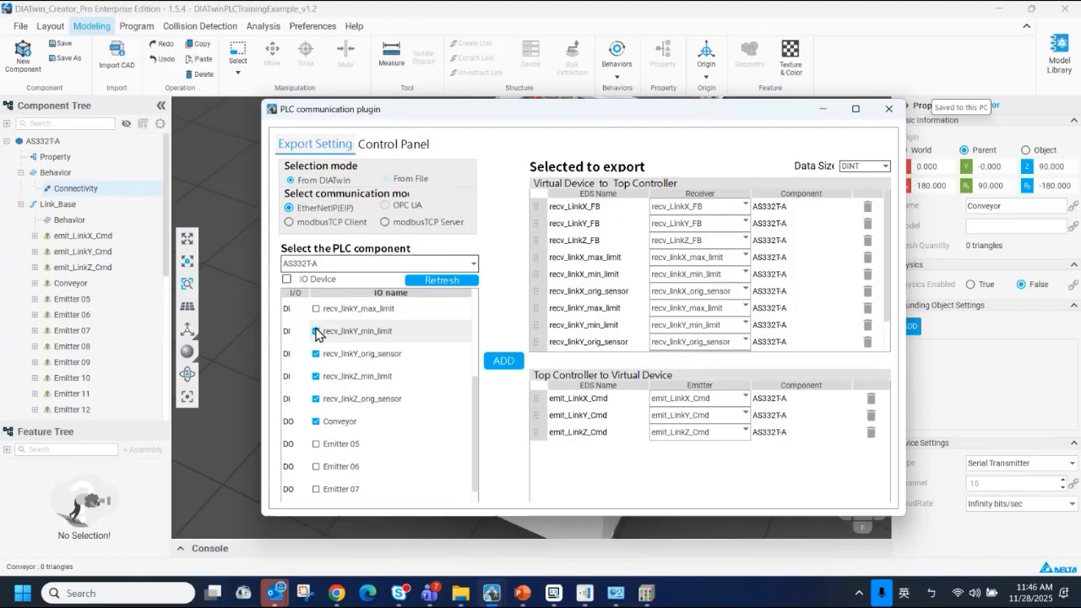
pyautogui.scroll(1, 318, 338)
pyautogui.click(317, 377)
pyautogui.click(317, 354)
pyautogui.click(317, 331)
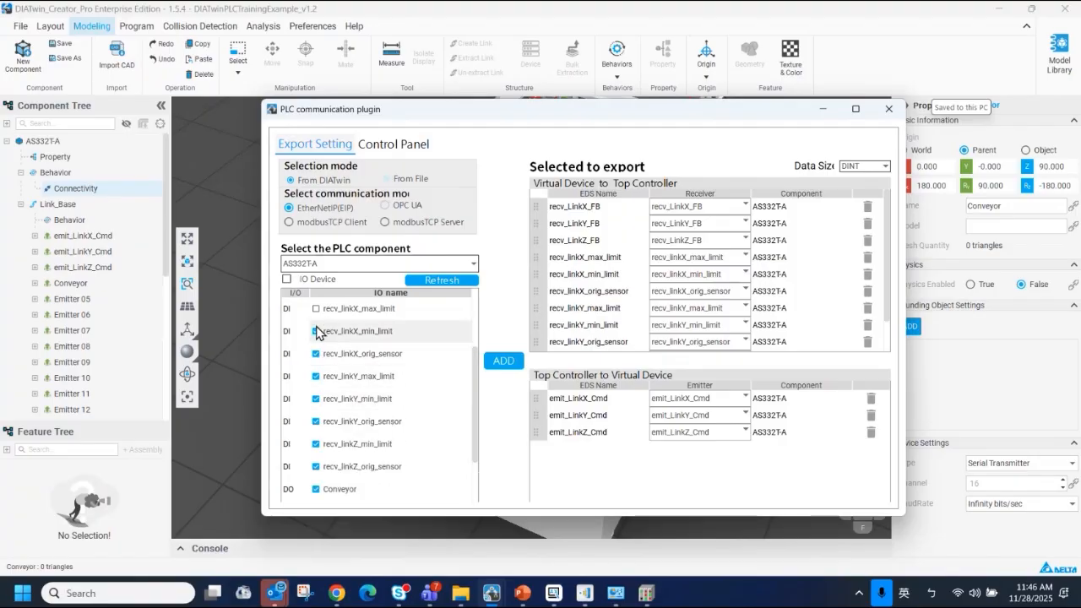
pyautogui.click(317, 309)
# Include the recv_LinkX_FB, recv_LinkY_FB and recv_LinkZ_FB feedback receivers in the I/O selection, leaving Receiver 13 to 15 out
pyautogui.scroll(1, 317, 340)
pyautogui.scroll(1, 316, 355)
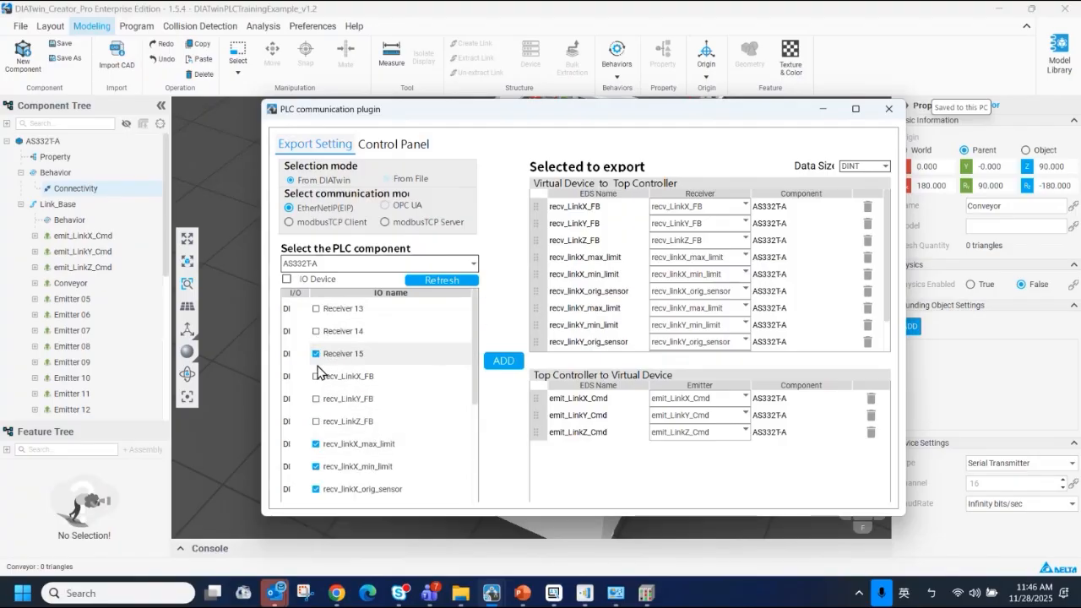
pyautogui.click(316, 375)
pyautogui.click(316, 398)
pyautogui.click(316, 421)
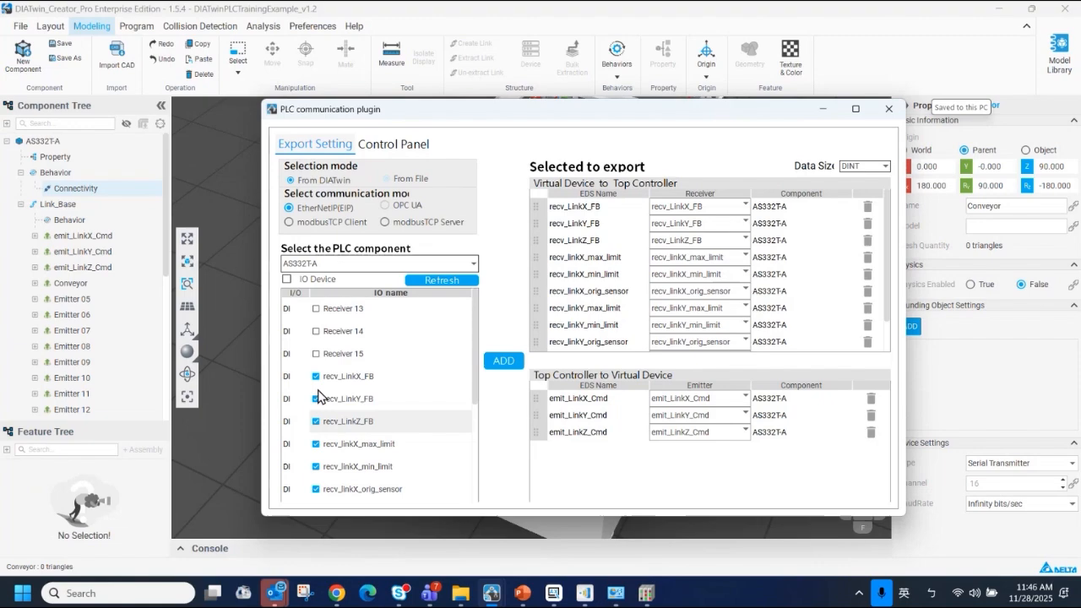
# Review the selected AS332T-A signals in the I/O list and add them, including Conveyor, to the signals selected for export
pyautogui.scroll(-6, 328, 404)
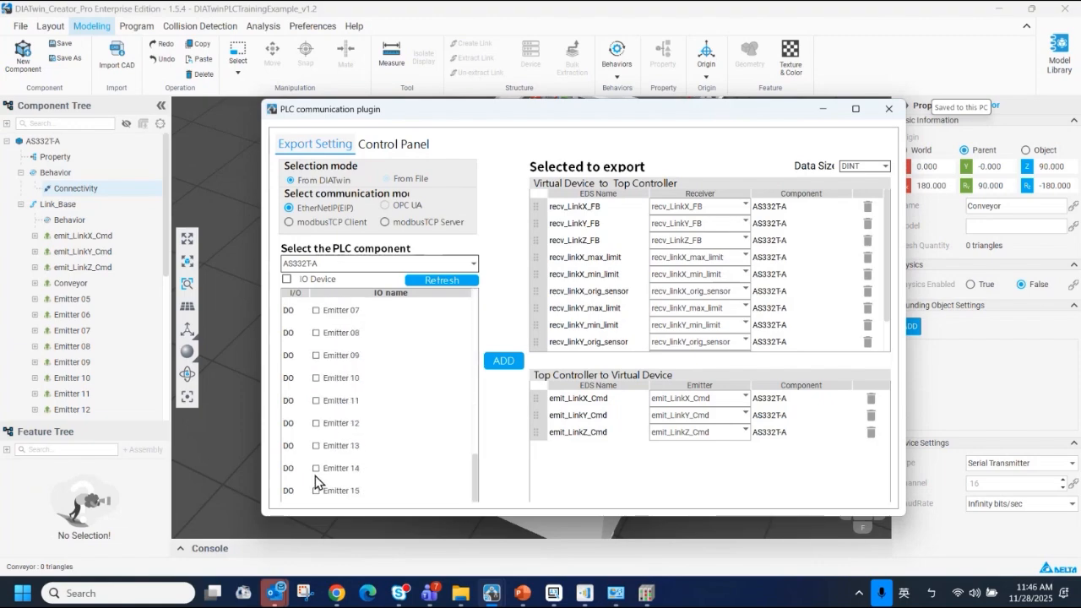
pyautogui.scroll(7, 317, 476)
pyautogui.scroll(-7, 322, 466)
pyautogui.scroll(3, 327, 454)
pyautogui.scroll(-3, 327, 455)
pyautogui.scroll(6, 416, 397)
pyautogui.moveTo(583, 110); pyautogui.dragTo(554, 60)
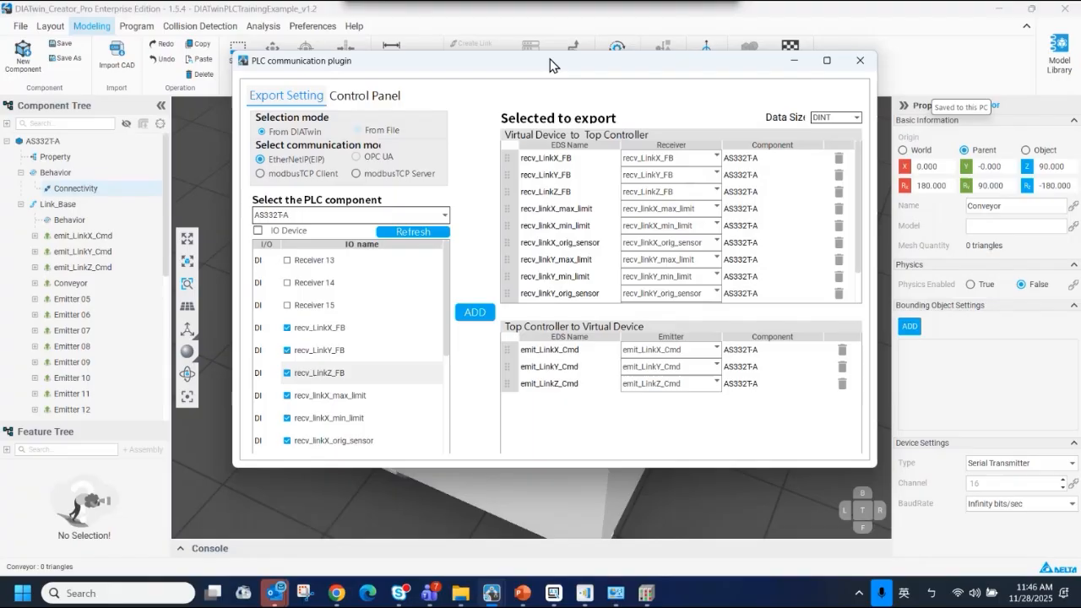
pyautogui.moveTo(445, 302); pyautogui.dragTo(451, 392)
pyautogui.scroll(-3, 446, 451)
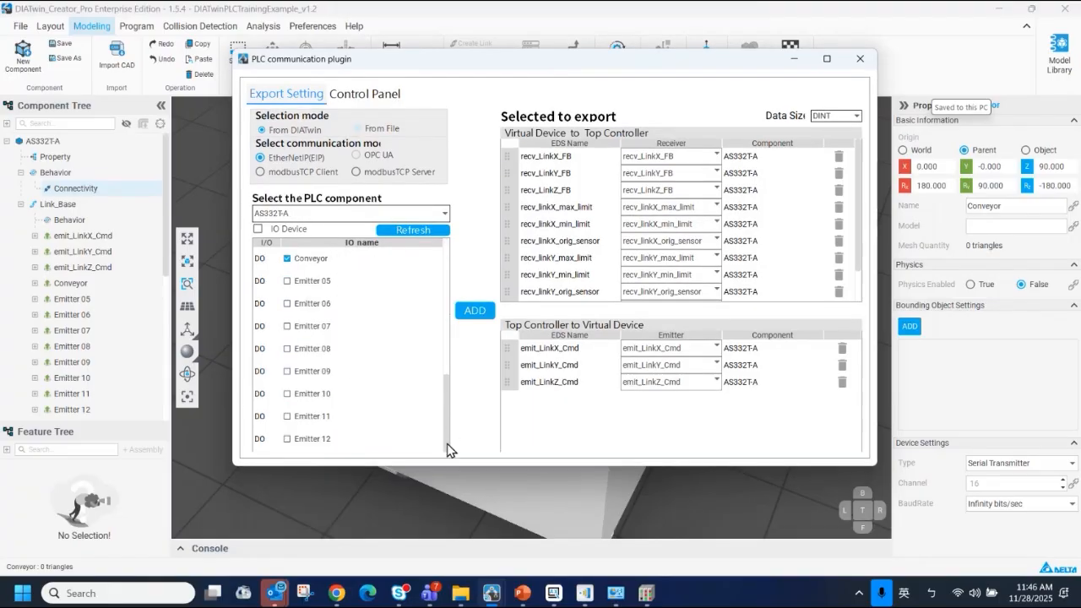
pyautogui.scroll(2, 447, 451)
pyautogui.scroll(-2, 447, 457)
pyautogui.scroll(-2, 448, 458)
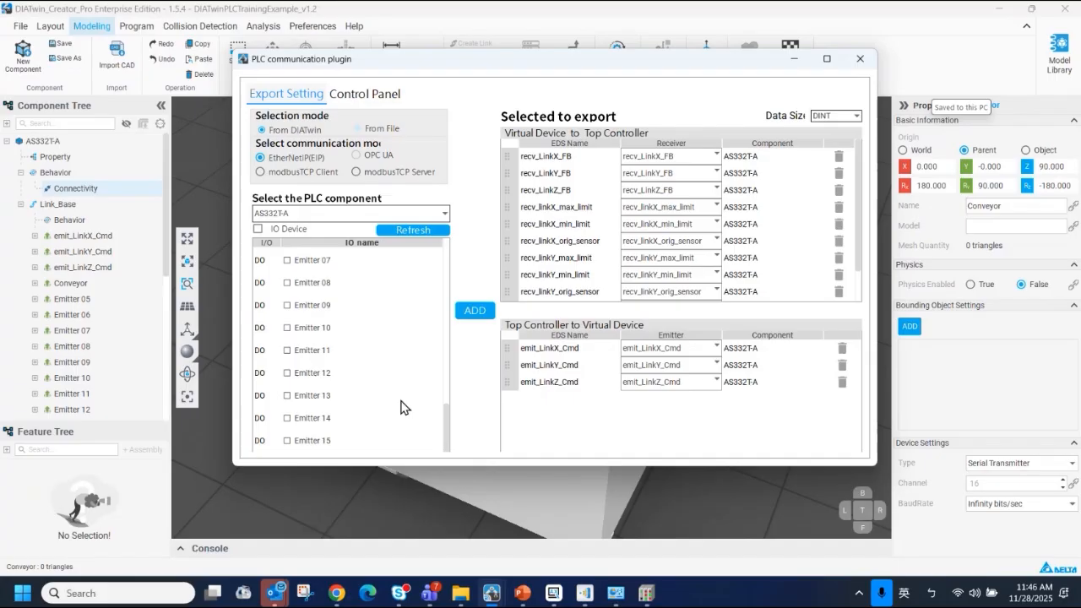
pyautogui.scroll(3, 372, 397)
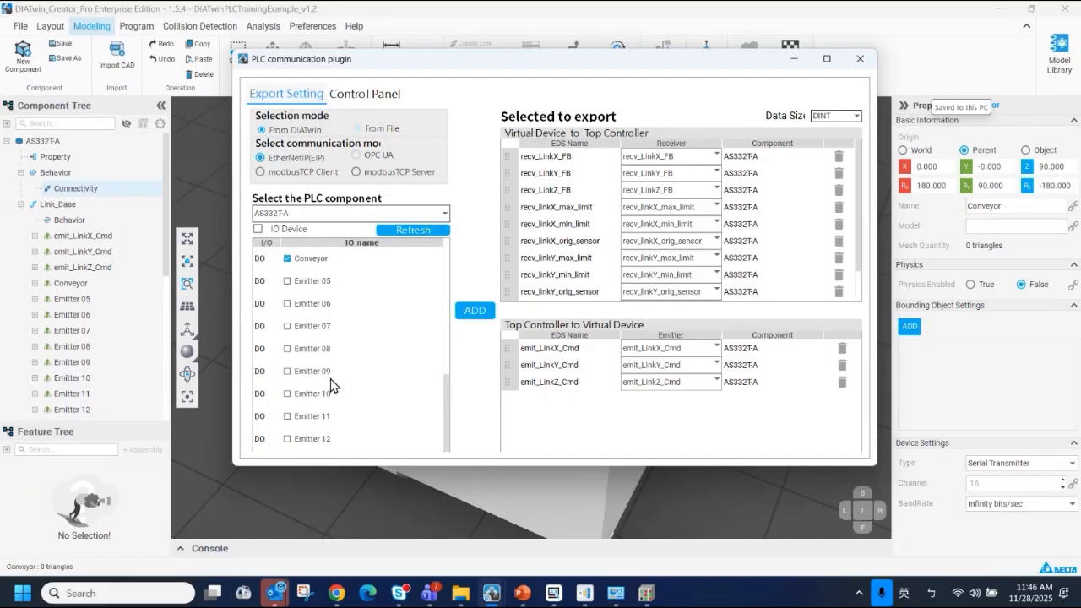
pyautogui.scroll(4, 330, 384)
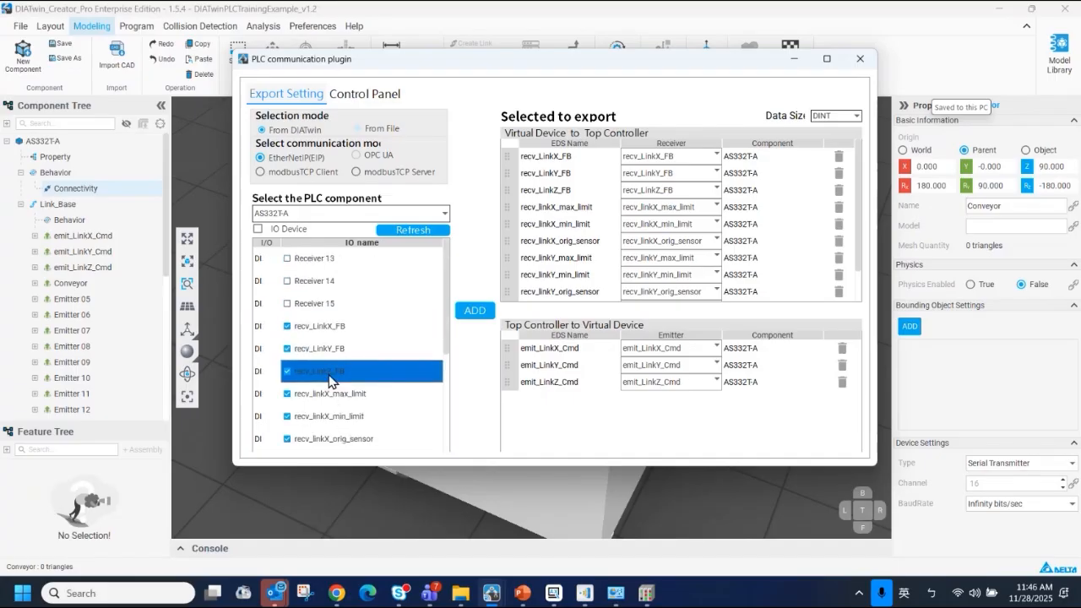
pyautogui.click(472, 313)
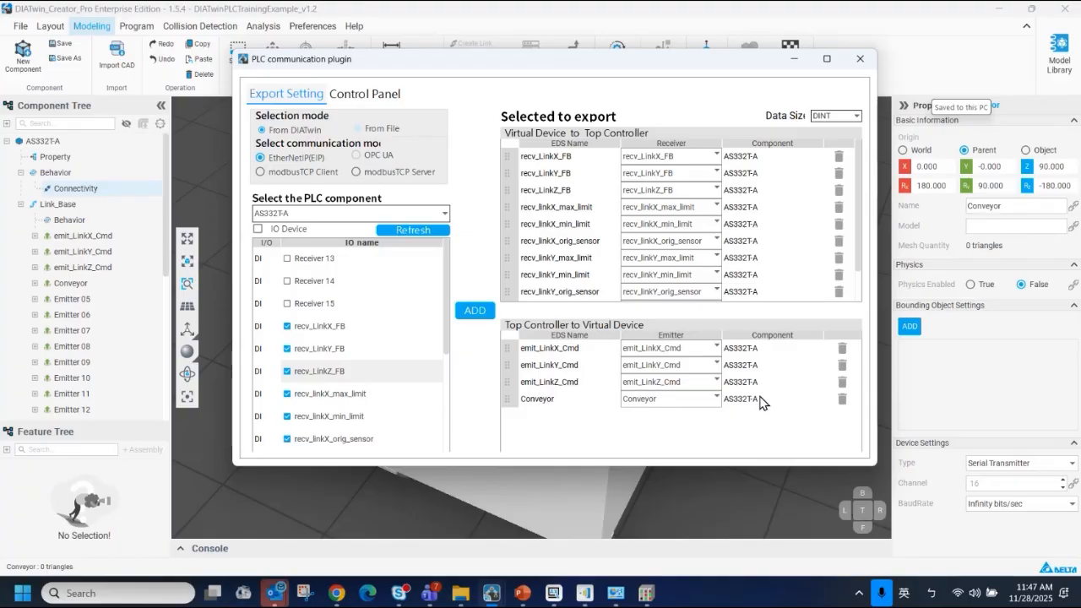
# Check the signal connections between the AS332T-A and the Dual Track Conveyor in the I/O Settings, then close the dialog
pyautogui.moveTo(477, 59); pyautogui.dragTo(631, 186)
pyautogui.click(136, 26)
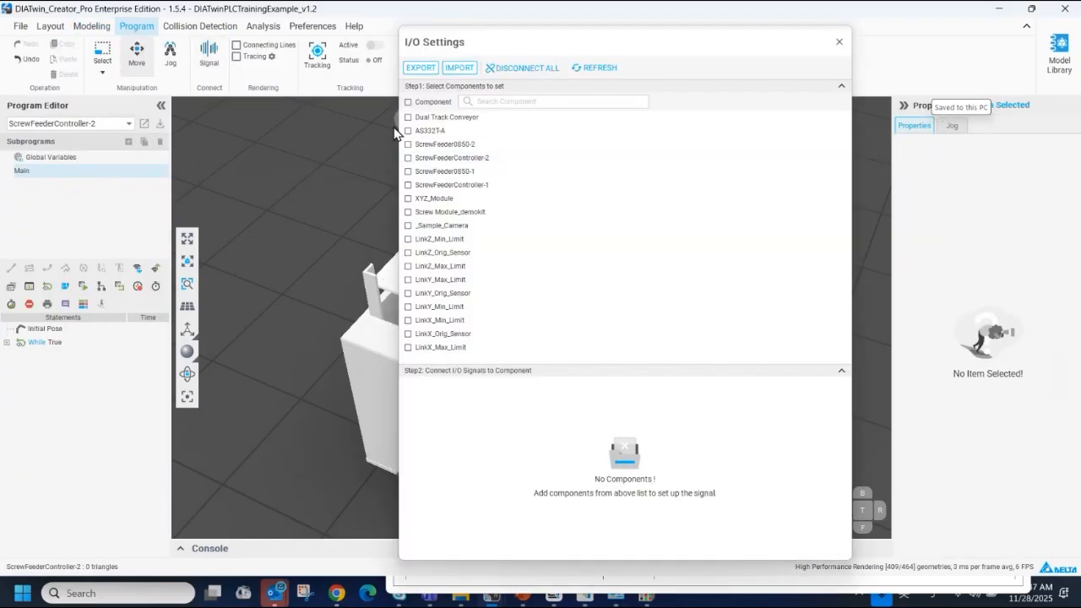
pyautogui.click(408, 128)
pyautogui.click(408, 117)
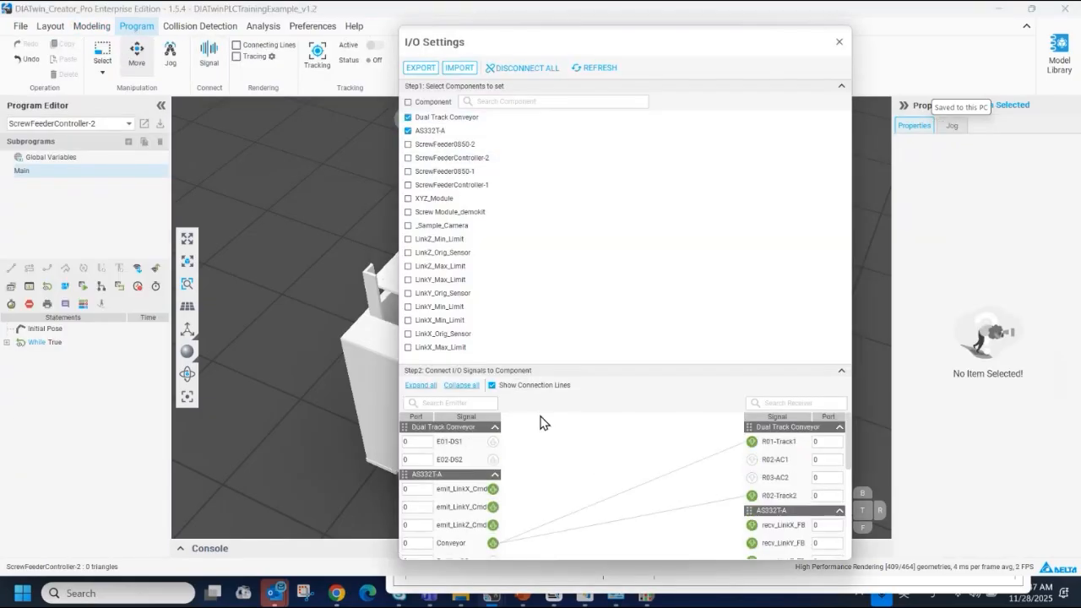
pyautogui.click(839, 44)
# Start the simulation and apply the mapping relation for the exported signals in the PLC communication plugin
pyautogui.moveTo(529, 353); pyautogui.dragTo(334, 388, button='middle')
pyautogui.scroll(-2, 369, 382)
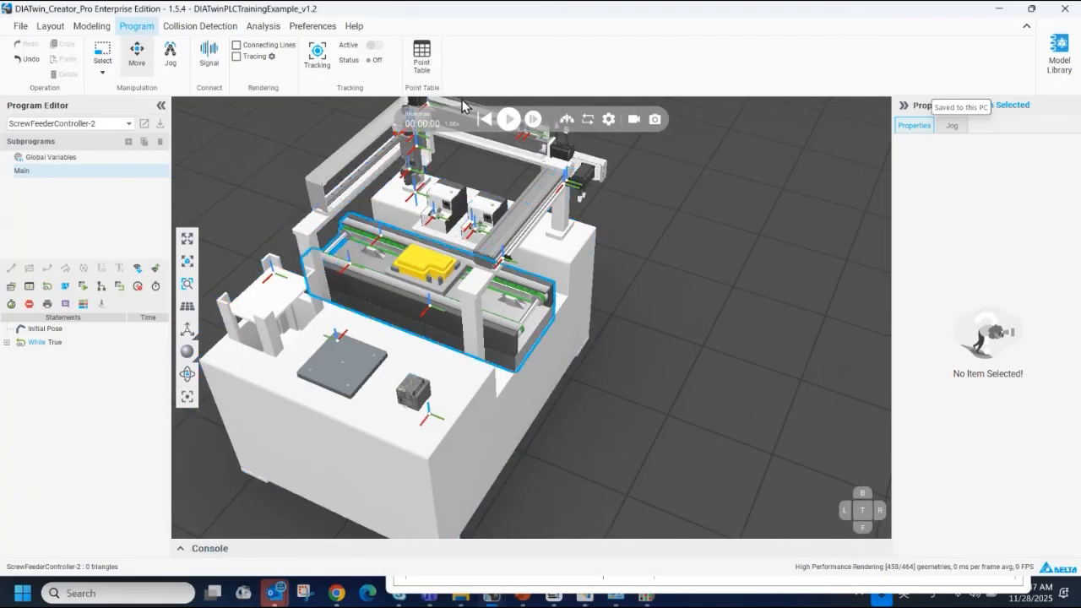
pyautogui.click(508, 118)
pyautogui.moveTo(491, 594)
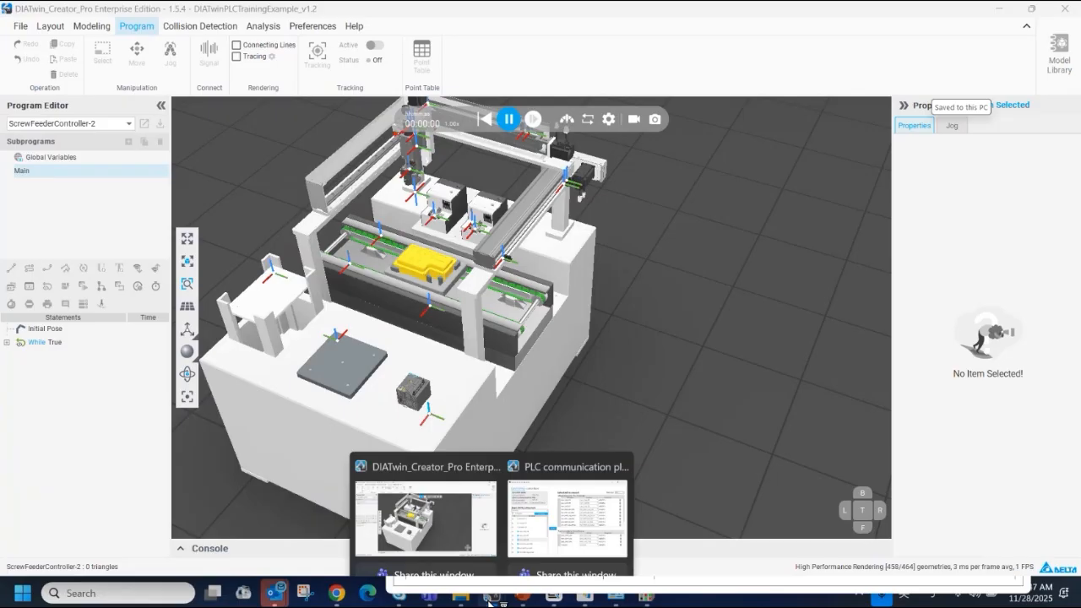
pyautogui.click(551, 519)
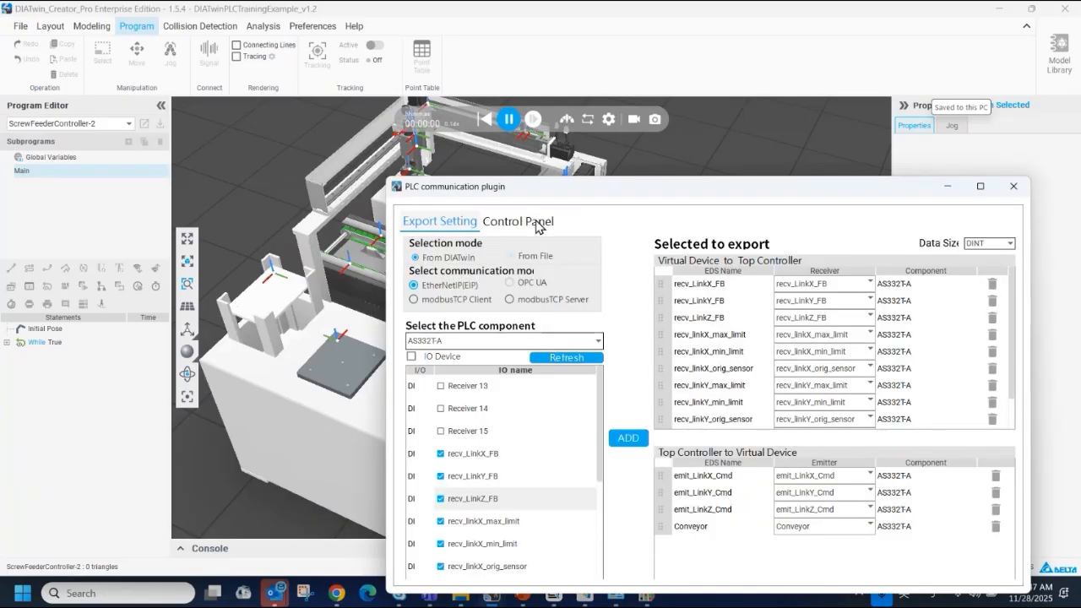
pyautogui.moveTo(623, 193); pyautogui.dragTo(620, 107)
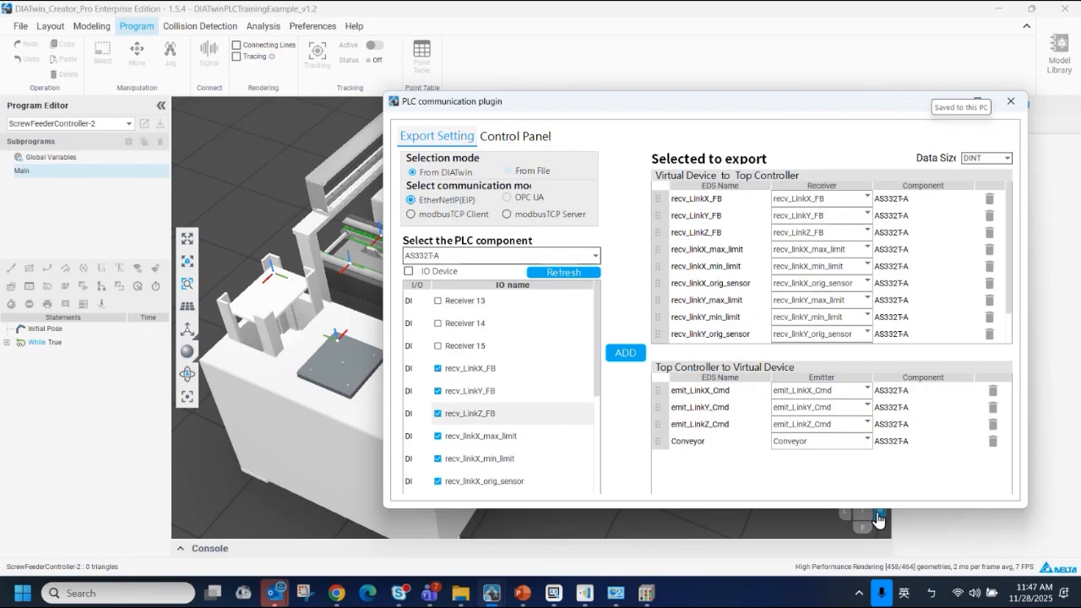
pyautogui.doubleClick(878, 509)
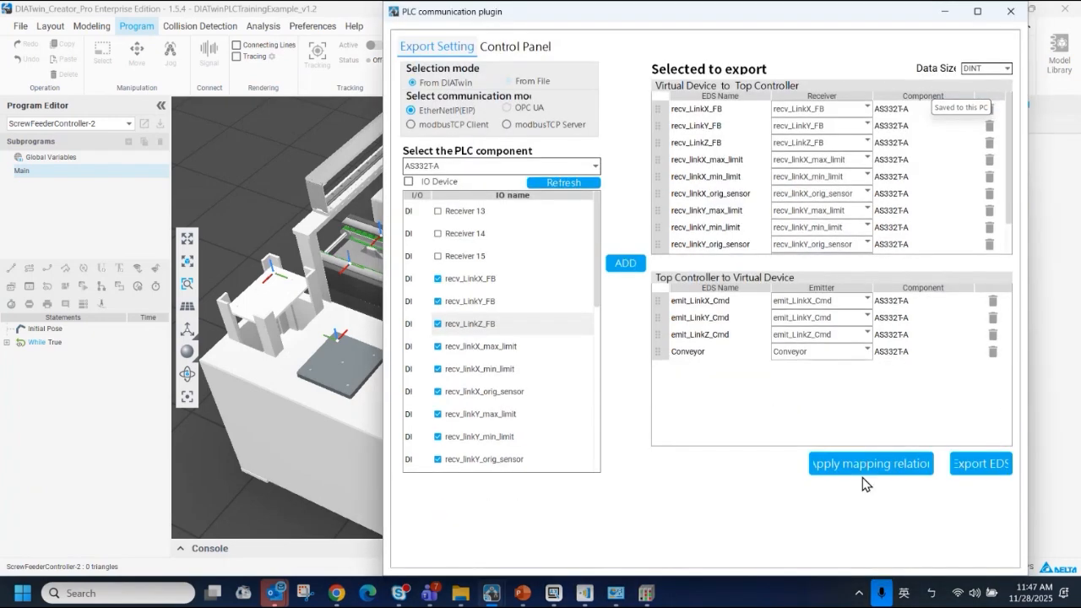
pyautogui.click(863, 474)
# Set the Conveyor output's data to 1 in the plugin's Control Panel and write it to the running simulation
pyautogui.moveTo(859, 20); pyautogui.dragTo(953, 194)
pyautogui.click(650, 225)
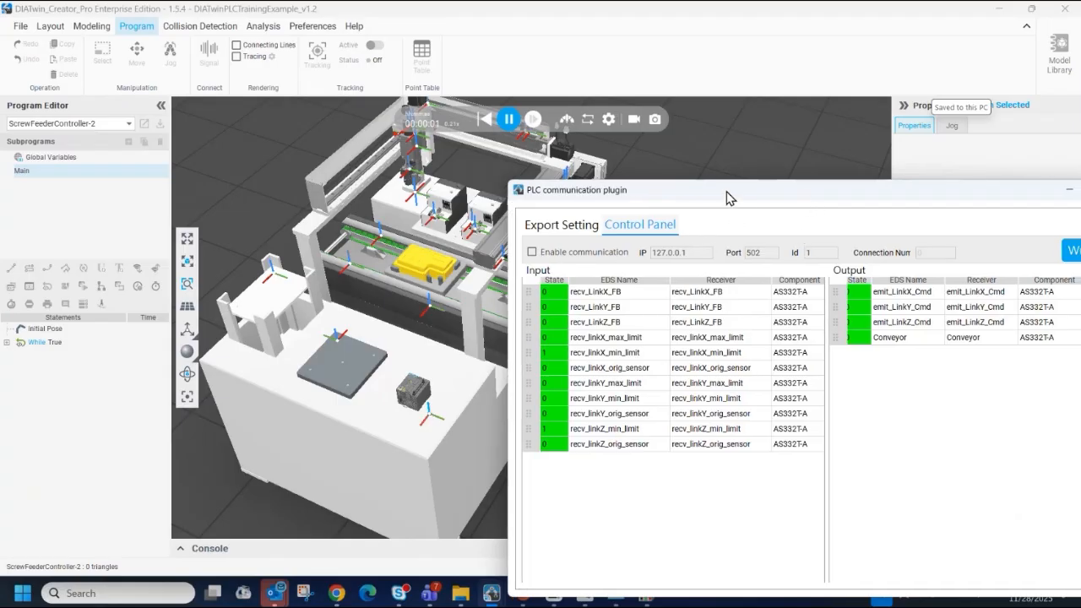
pyautogui.moveTo(727, 194); pyautogui.dragTo(684, 189)
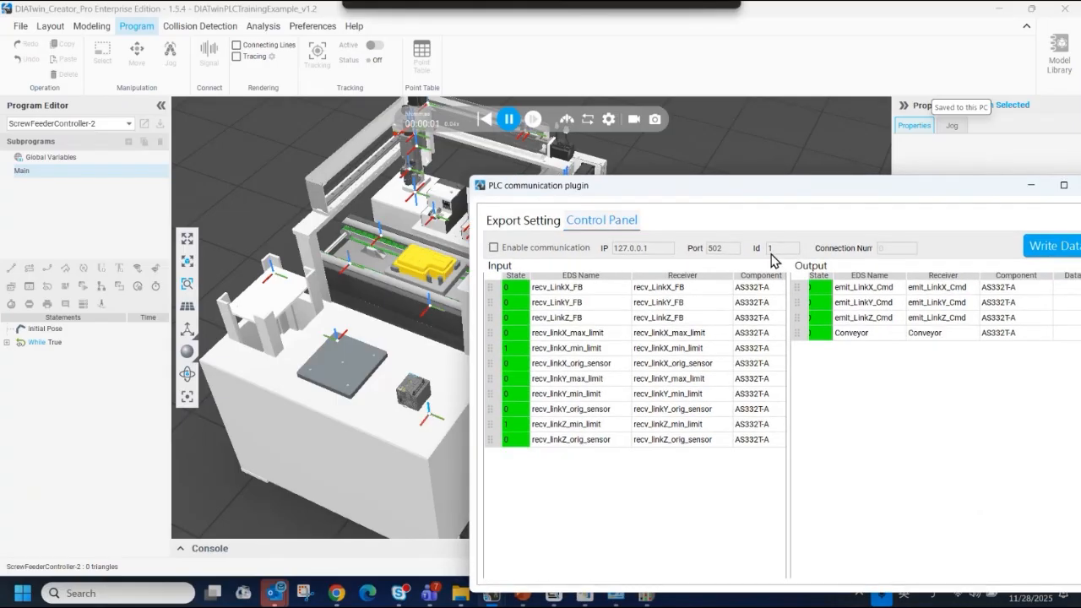
pyautogui.click(819, 335)
pyautogui.click(1070, 333)
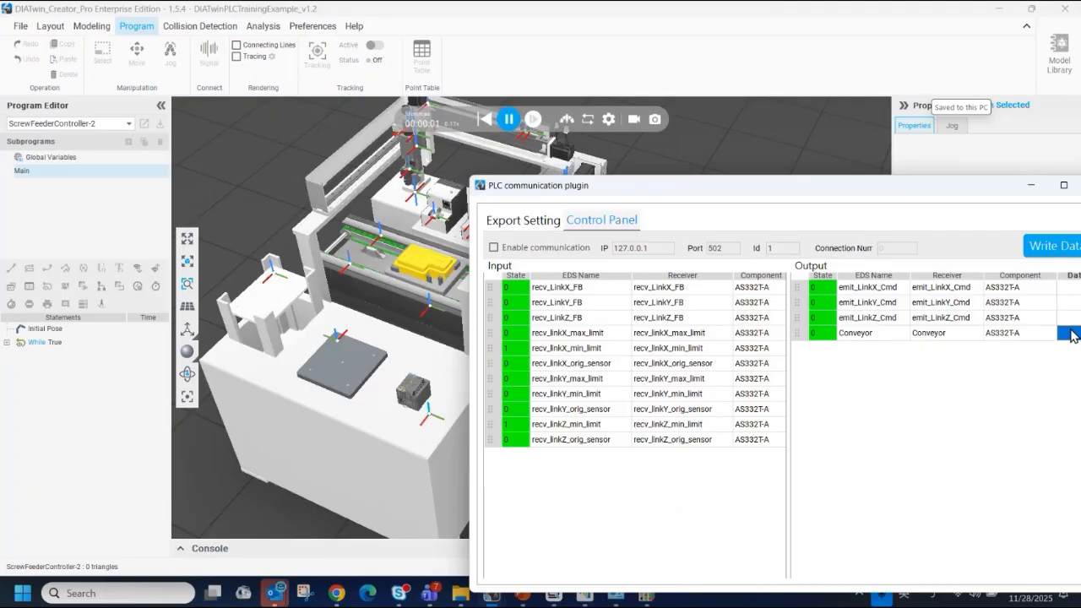
pyautogui.write('1')
pyautogui.click(1040, 252)
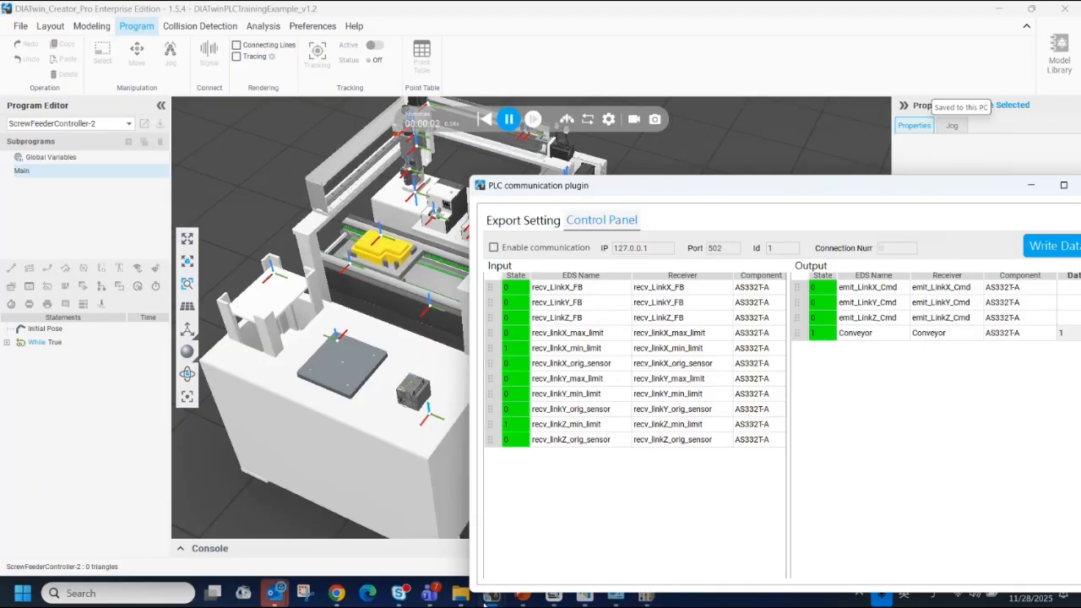
# Look through the EtherNet/IP I/O Mapping of TIM_Virtual_Machine_1 in DIADesigner-AX, then return to DIATwin and pause the simulation
pyautogui.click(554, 595)
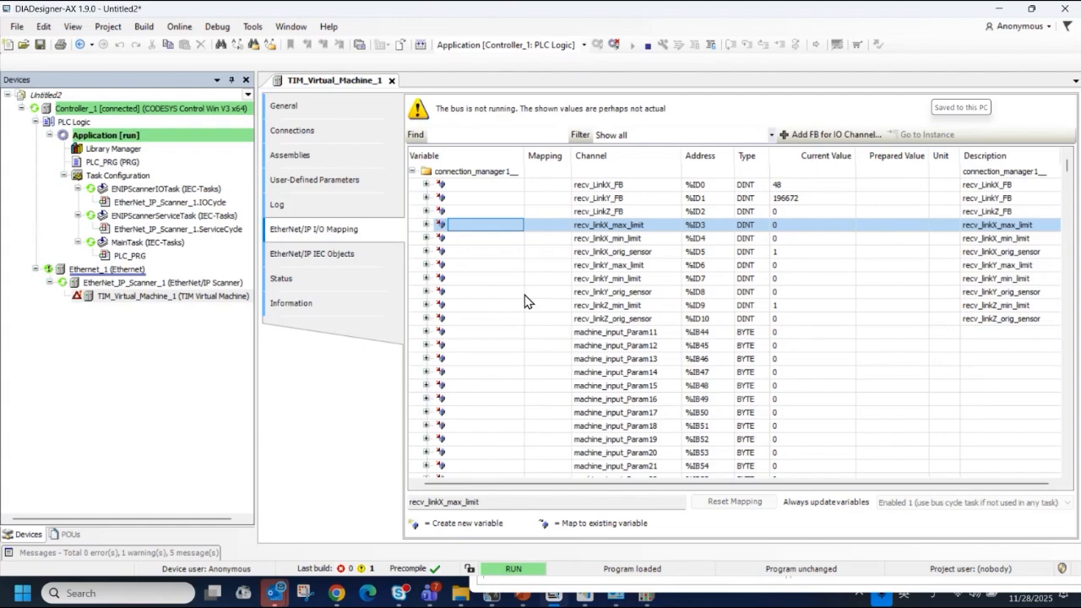
pyautogui.scroll(-11, 725, 327)
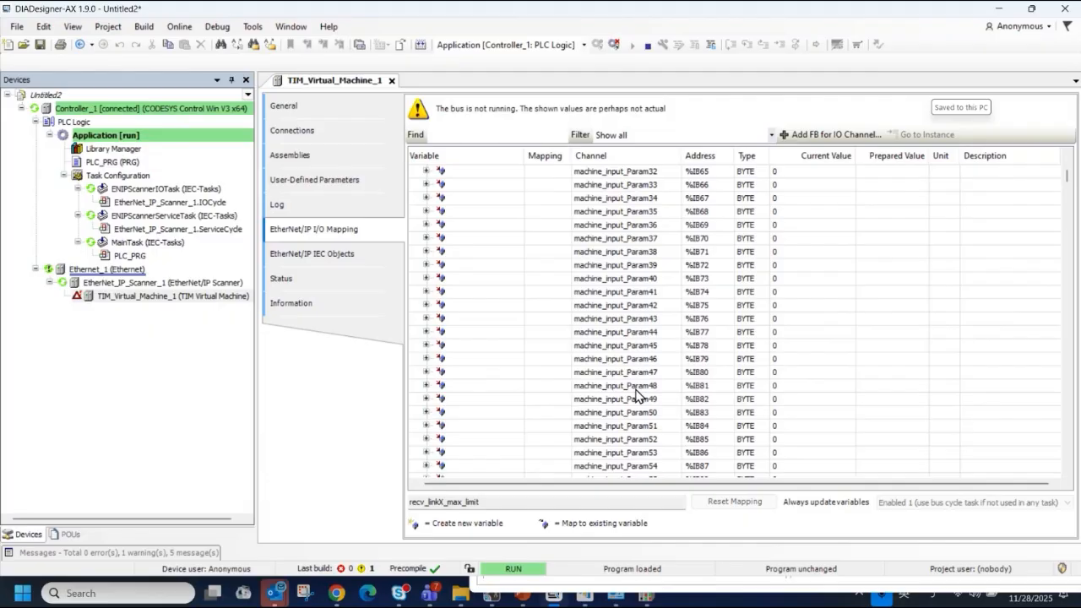
pyautogui.click(998, 8)
pyautogui.click(507, 120)
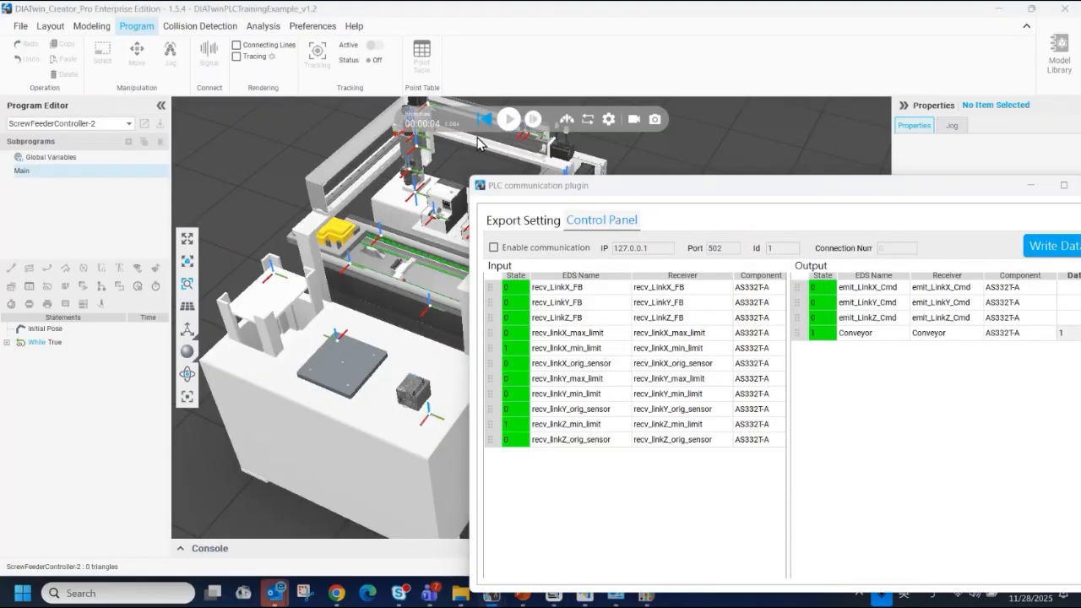